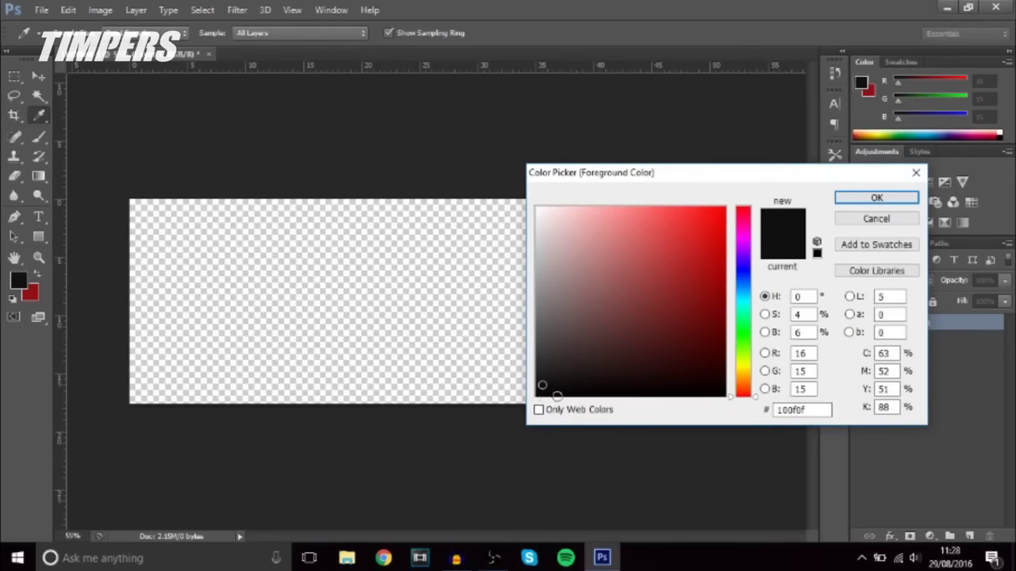
Set the foreground colour to 100f0f and fill Layer 1 with it
click(855, 198)
key(v)
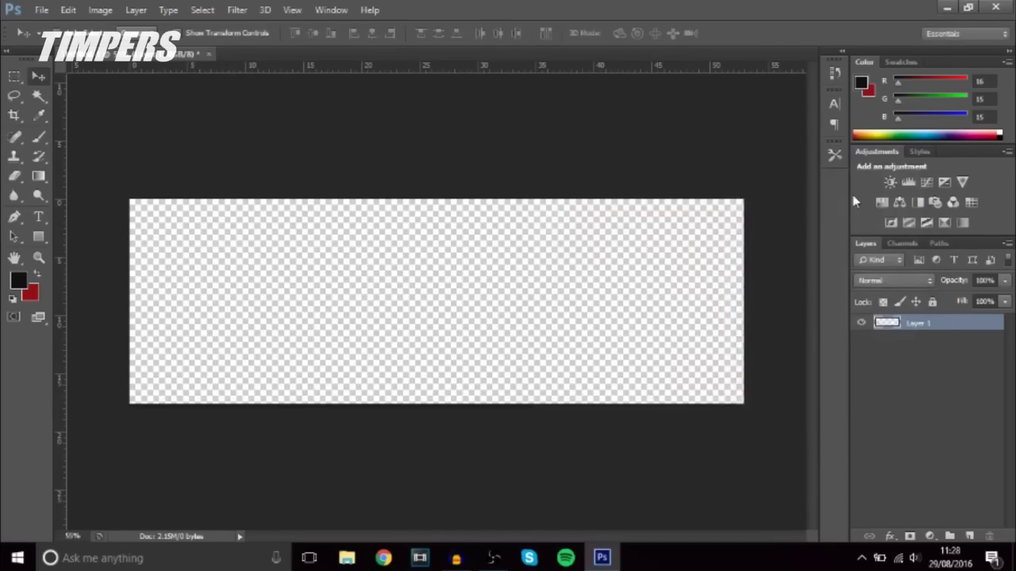
key(alt+BackSpace)
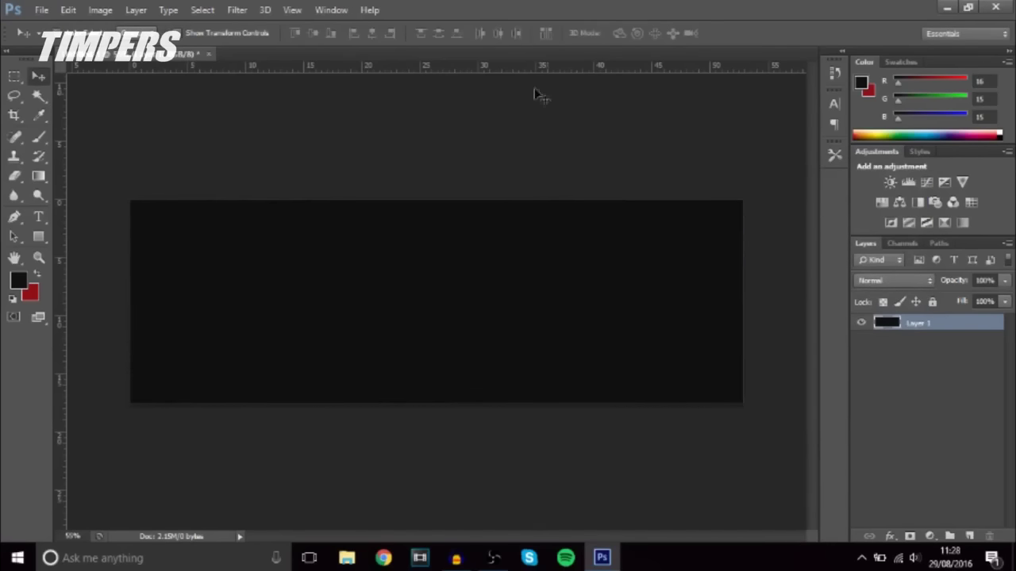
Place image 5 from the BF1 Rebrand pack folder into the banner document
click(40, 11)
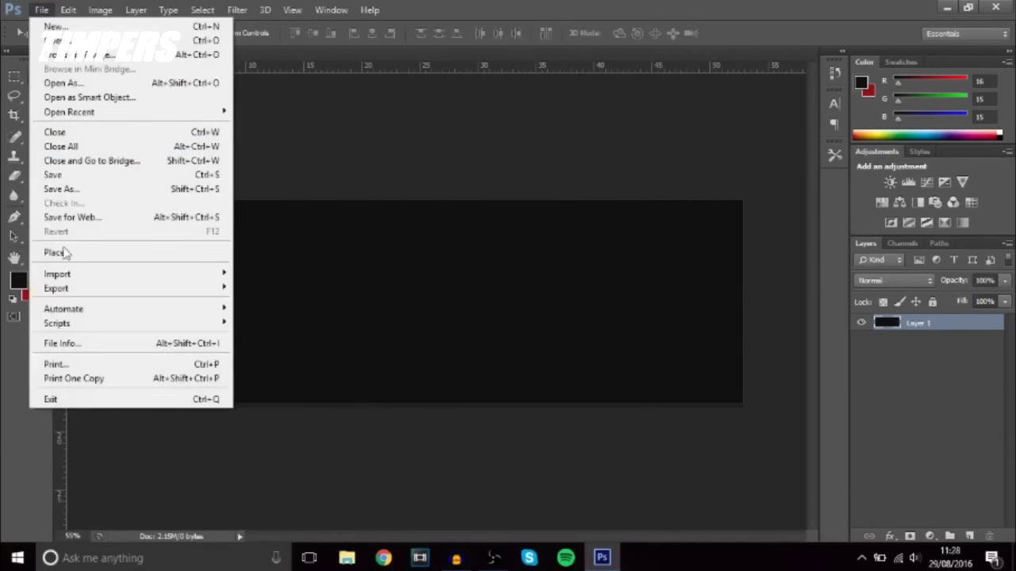
click(57, 253)
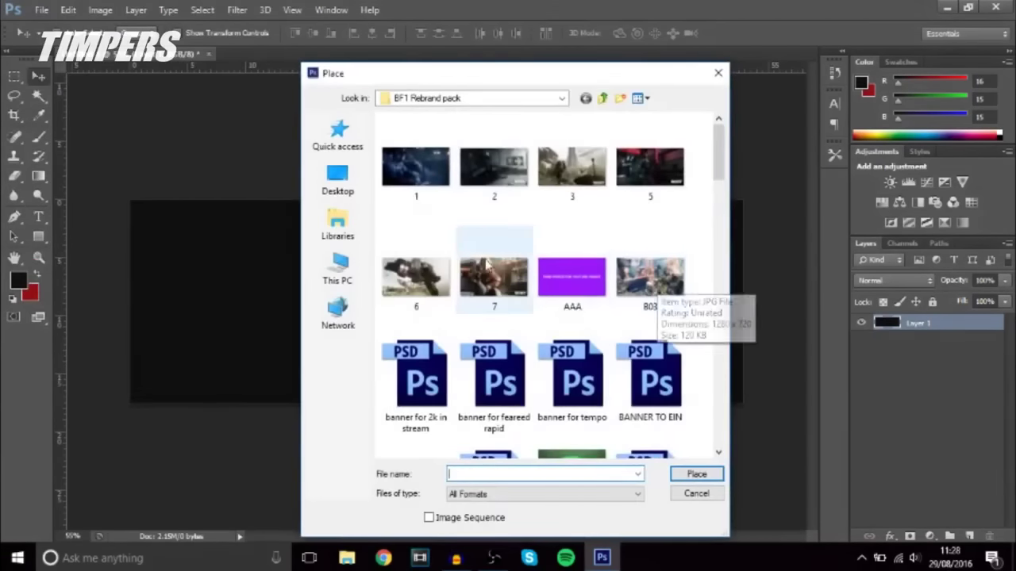
click(415, 168)
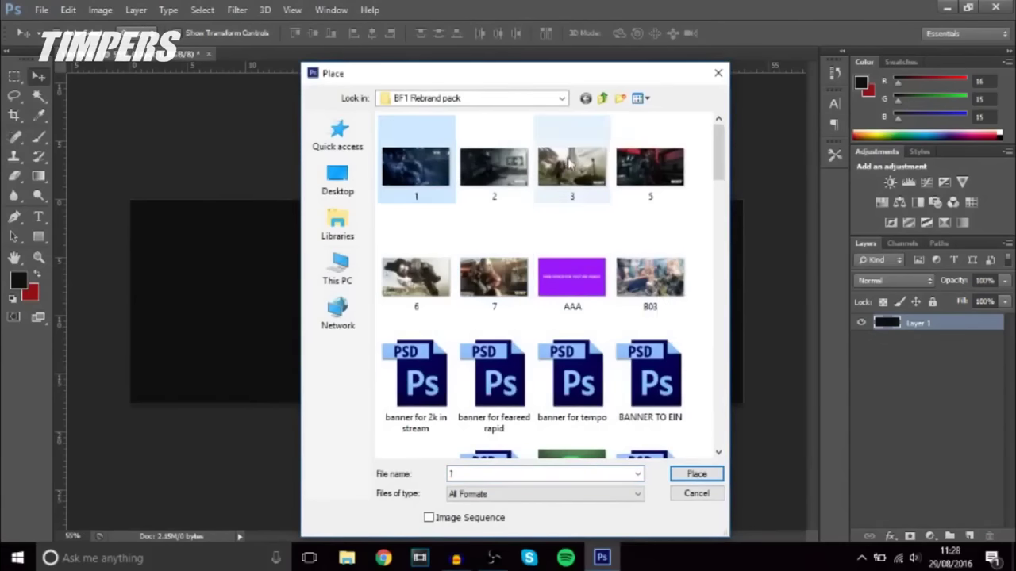
click(637, 165)
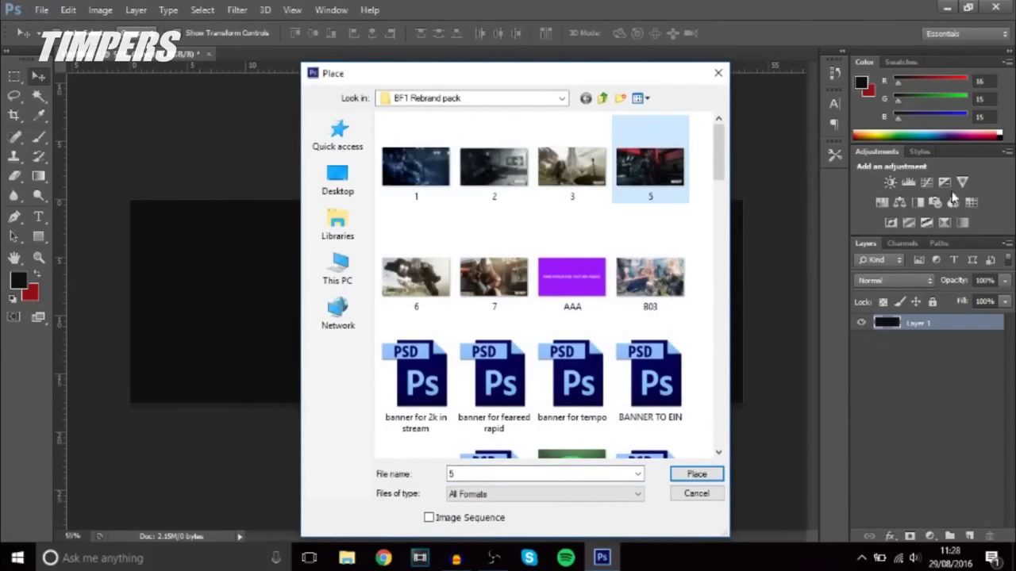
double_click(672, 164)
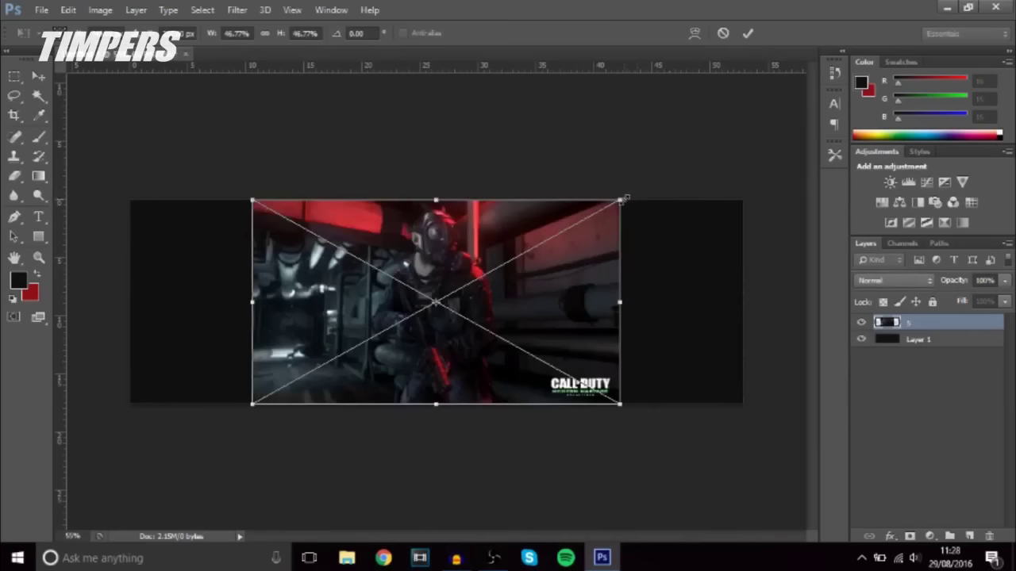
Scale the placed image to about 80% and position it so it covers the whole banner with the soldier centred
drag(625, 198, 774, 166)
drag(689, 190, 683, 235)
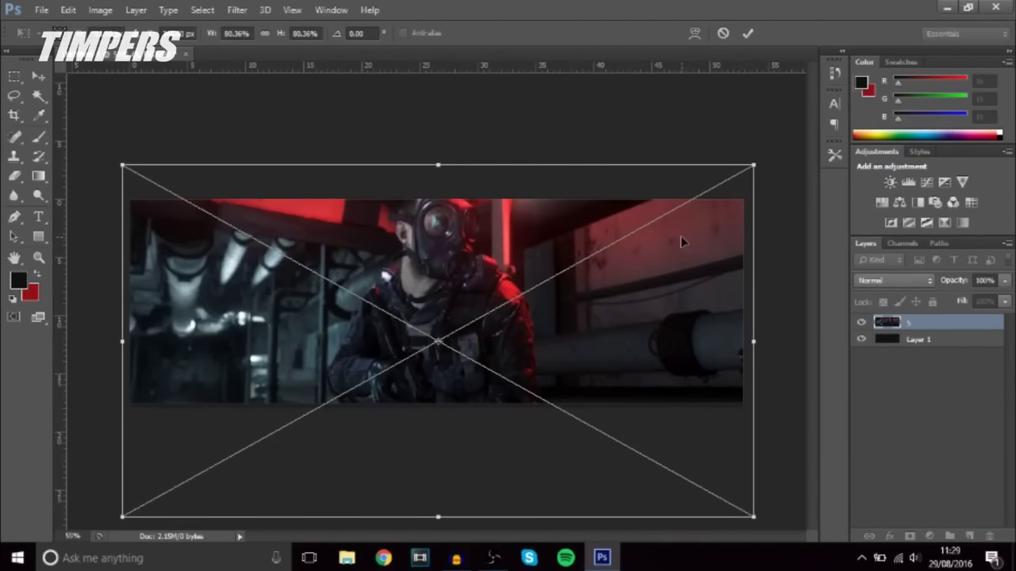
key(Return)
drag(511, 229, 518, 197)
Rasterize the placed image layer
right_click(929, 319)
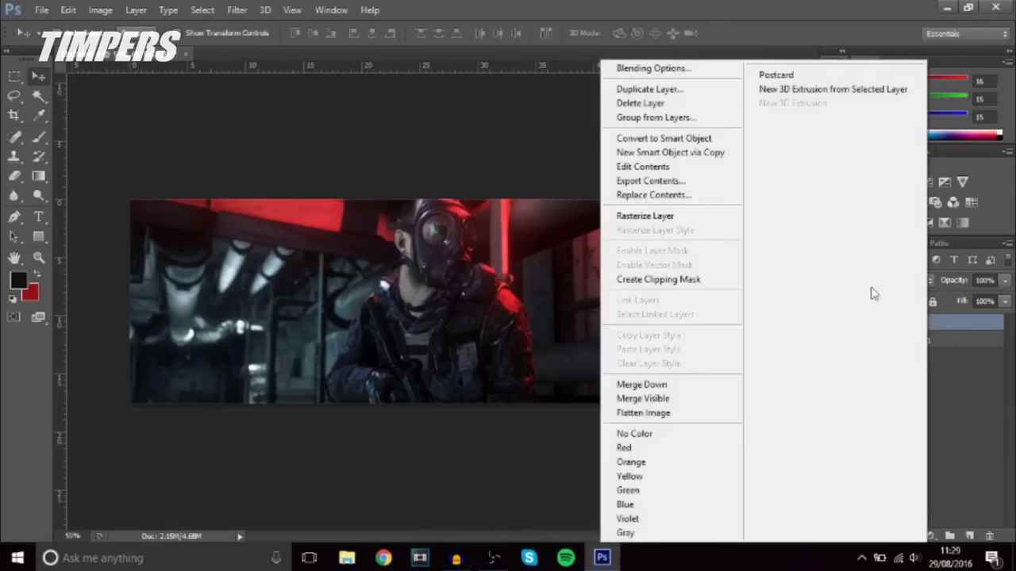
click(726, 214)
key(ctrl+u)
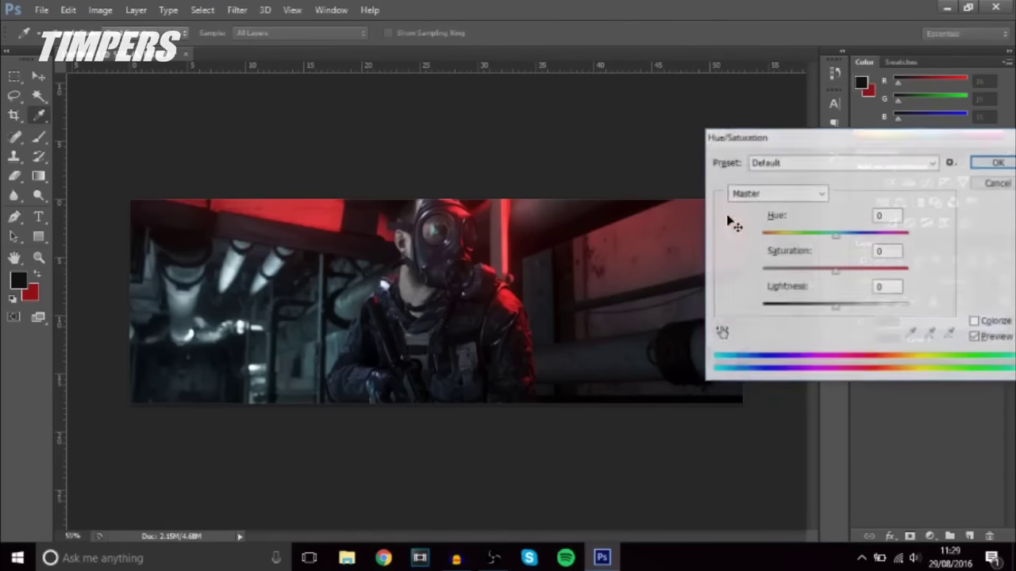
click(996, 184)
Set the image layer's blend mode to Luminosity and its opacity to 60%
click(879, 279)
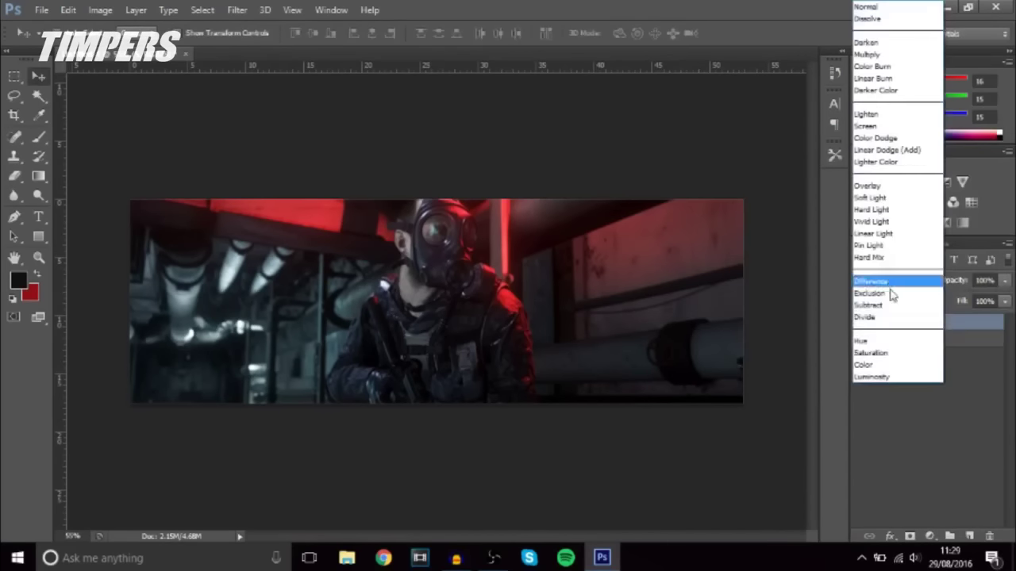
click(876, 376)
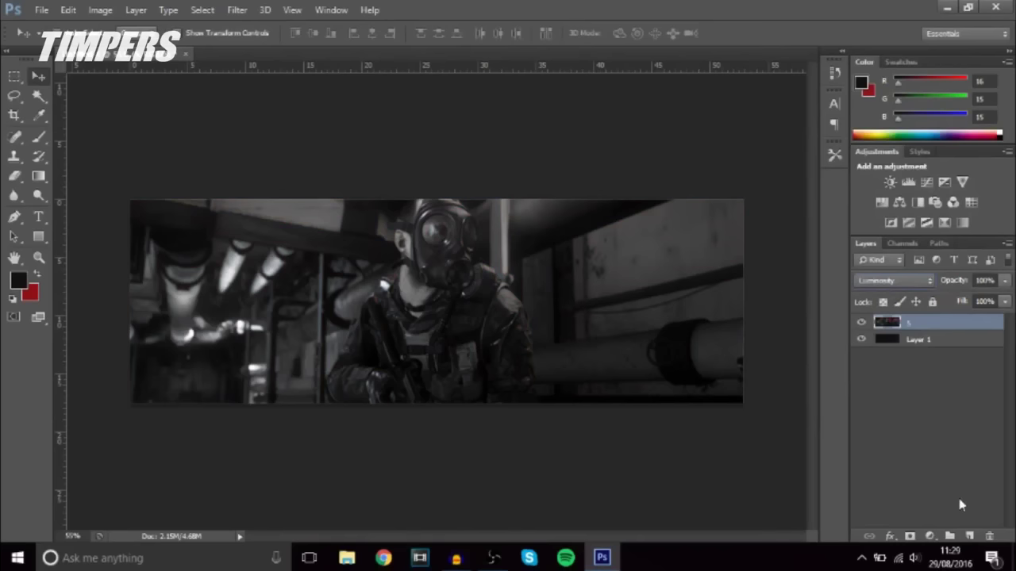
click(1007, 282)
drag(949, 297, 977, 294)
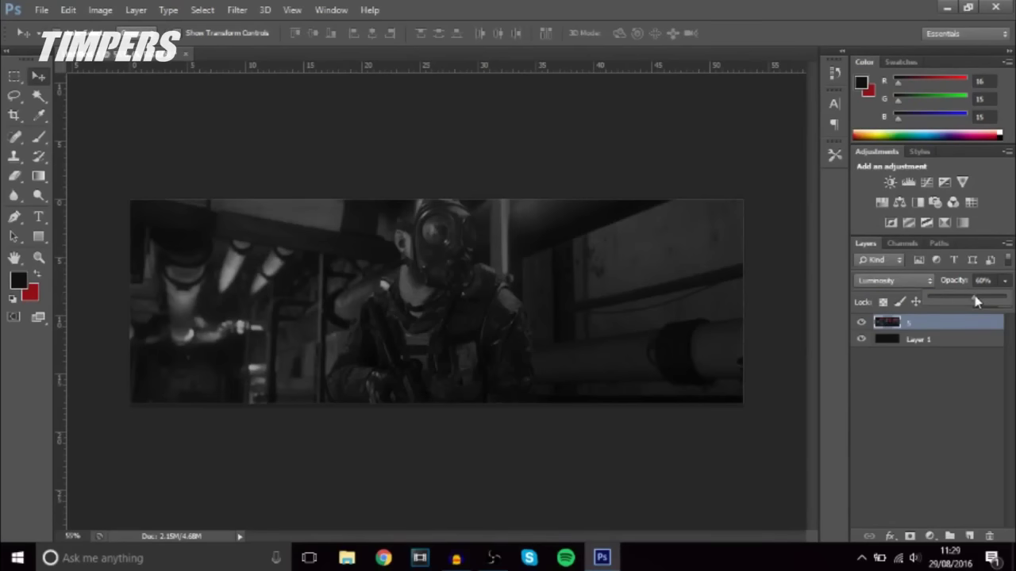
drag(597, 337, 588, 338)
key(ctrl+z)
Add a Brightness/Contrast adjustment layer with brightness 29 and contrast 35
click(891, 184)
click(198, 284)
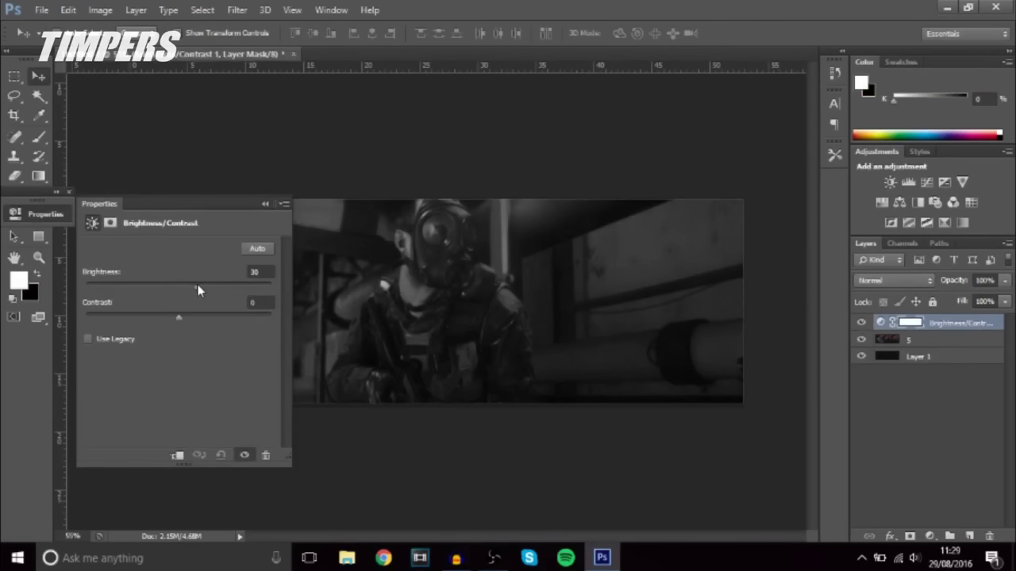
click(213, 317)
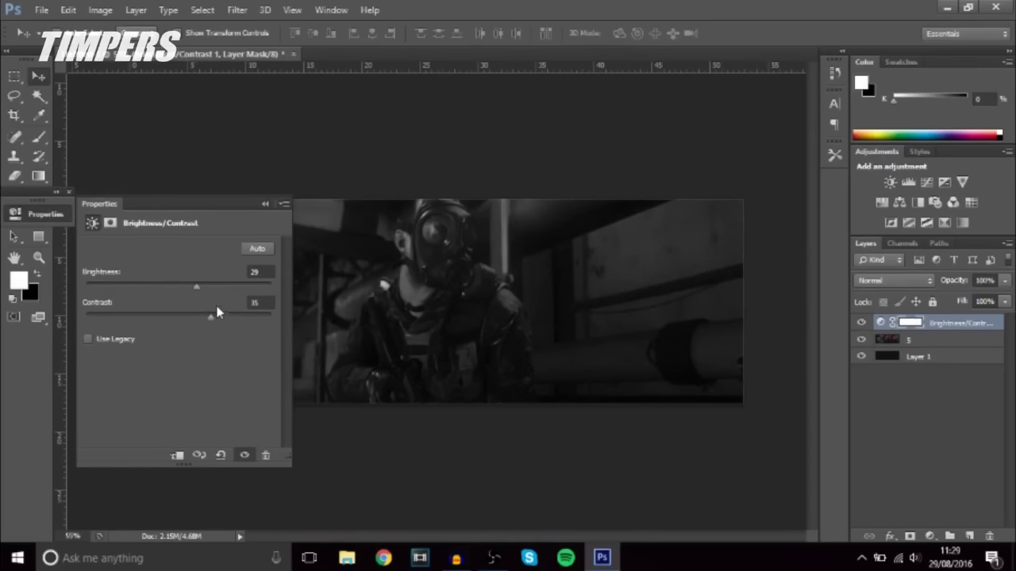
click(265, 204)
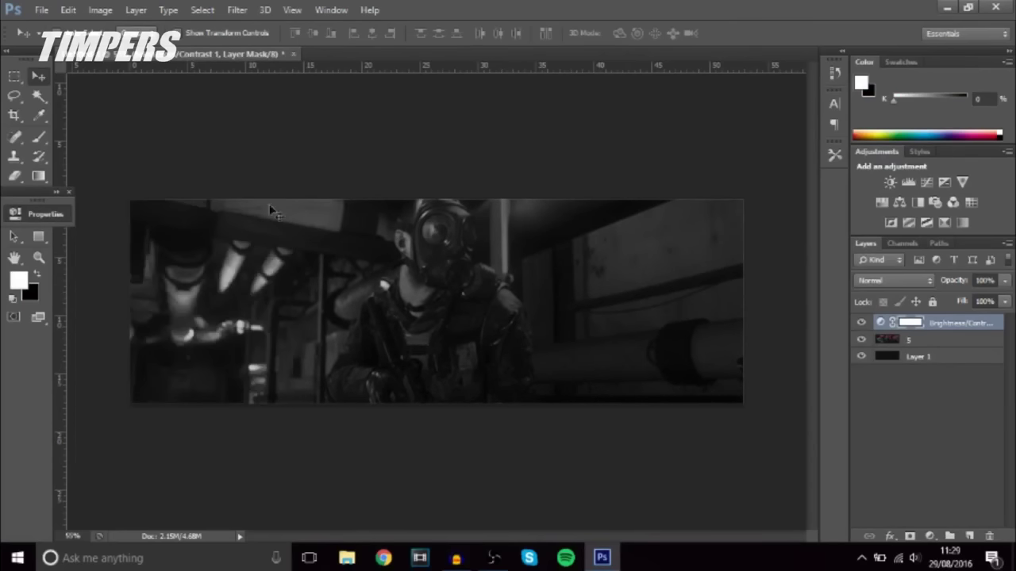
Add a Curves adjustment layer that slightly lifts the highlights and adjusts the shadows with a second curve point
click(928, 182)
click(225, 316)
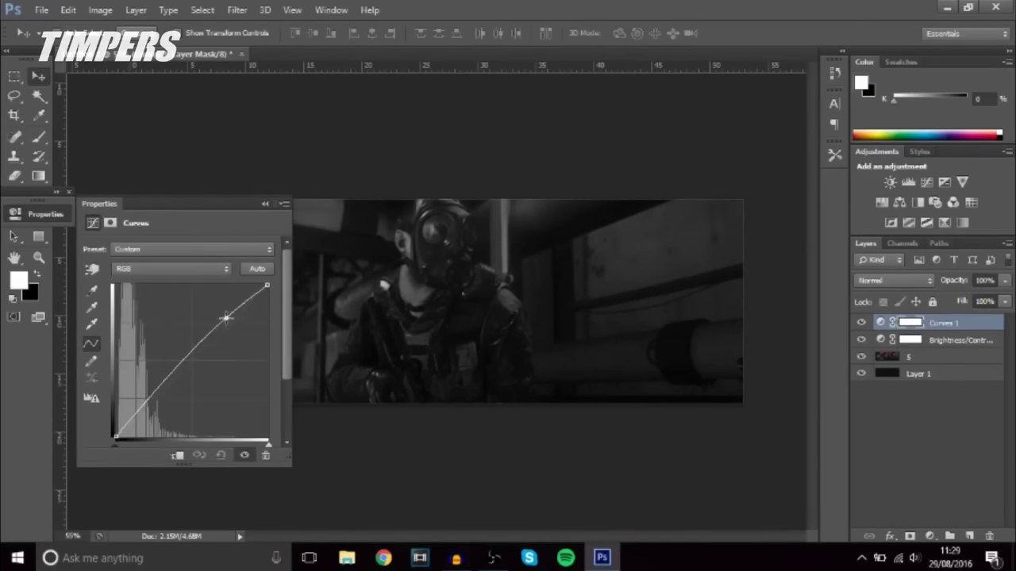
click(154, 402)
click(266, 205)
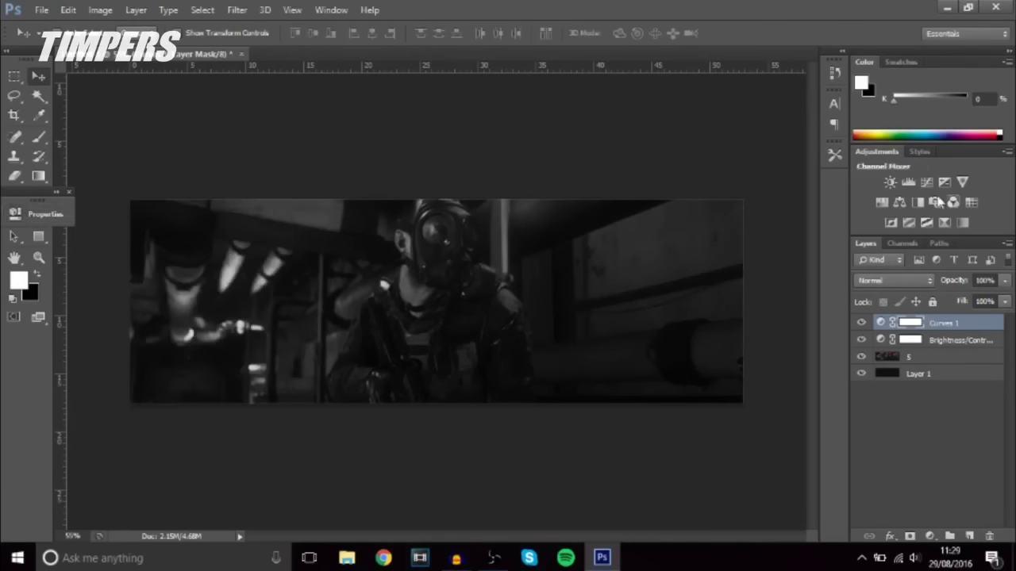
Add an Exposure adjustment layer with exposure +0.22, offset +0.0040 and gamma correction 0.98
click(945, 181)
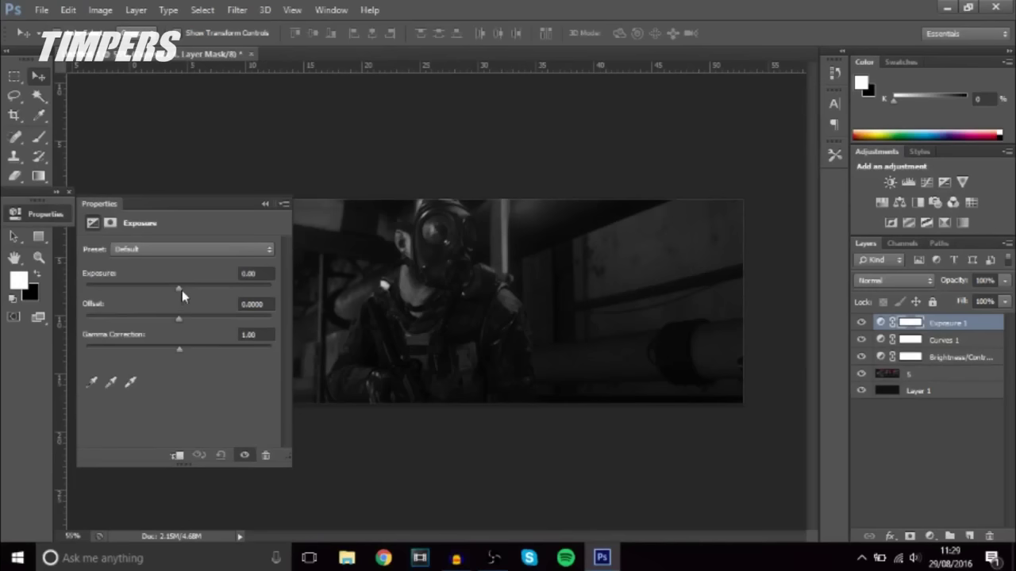
click(182, 289)
click(178, 322)
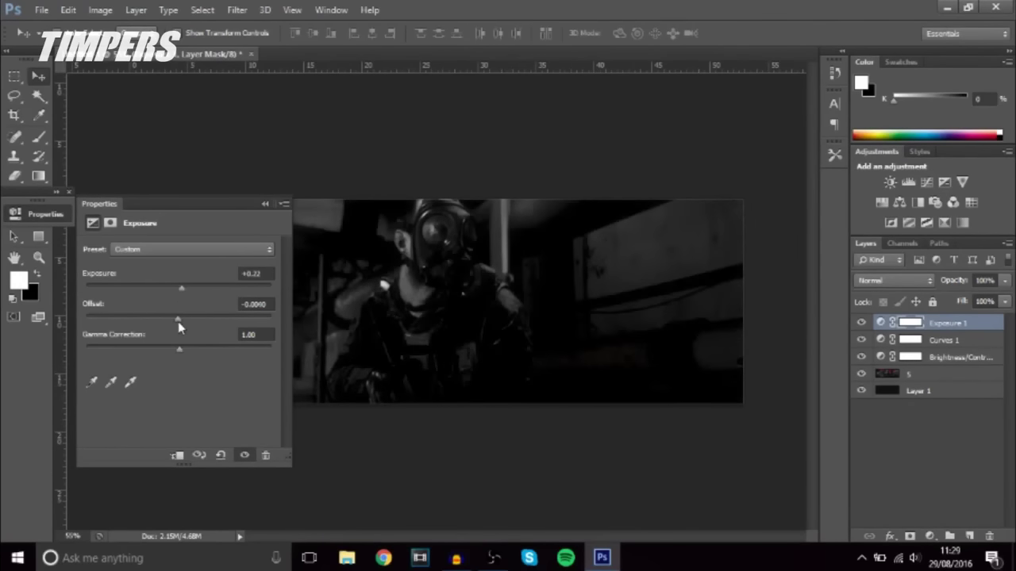
drag(177, 322, 181, 322)
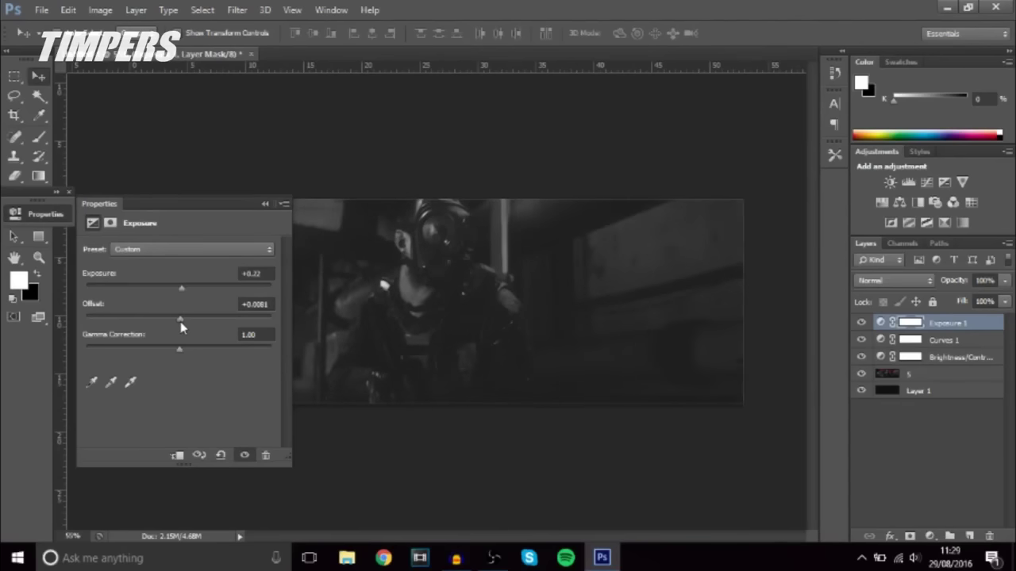
drag(180, 322, 179, 322)
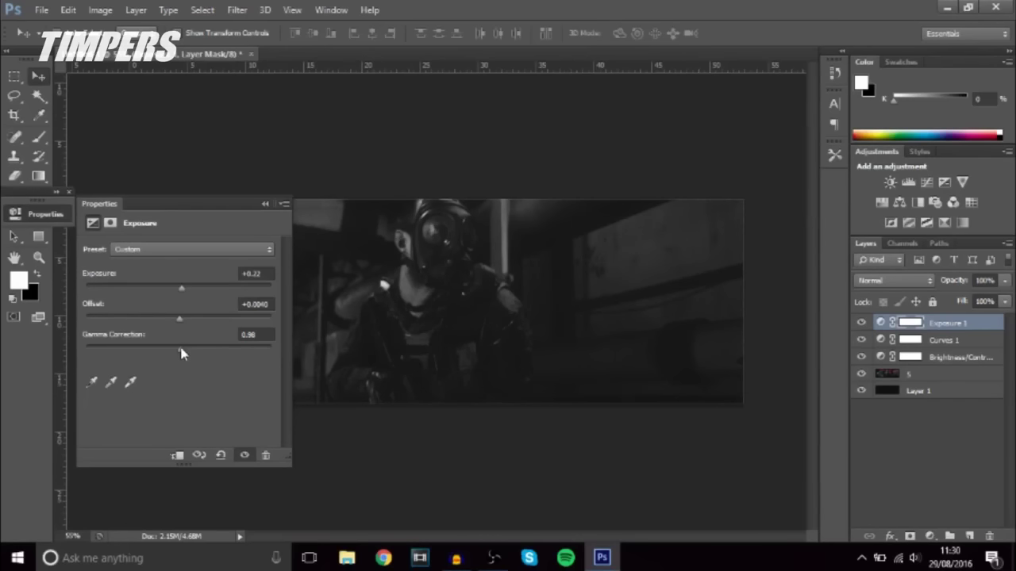
click(265, 204)
scroll(476, 317, down, 2)
scroll(503, 317, up, 2)
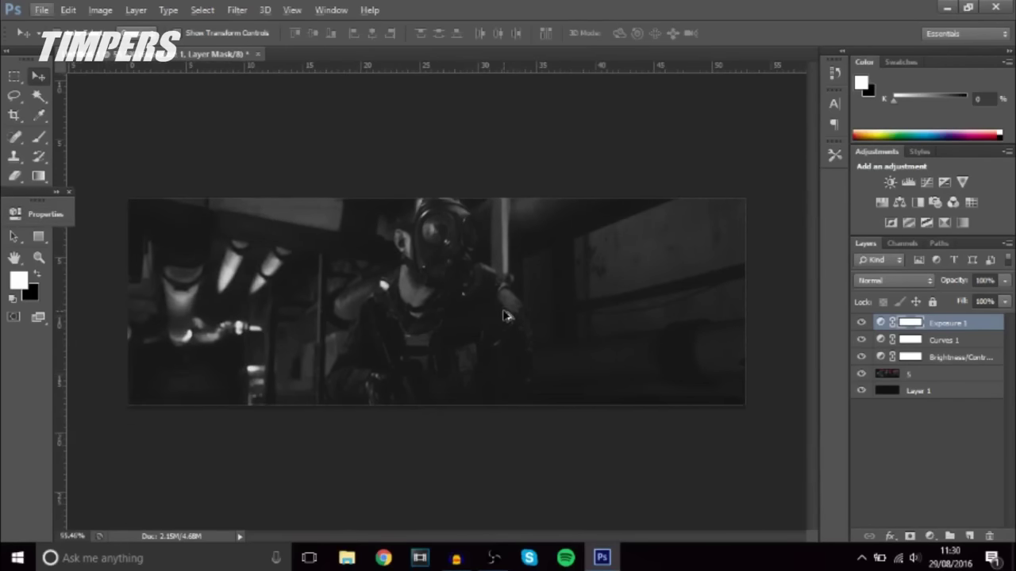
click(69, 192)
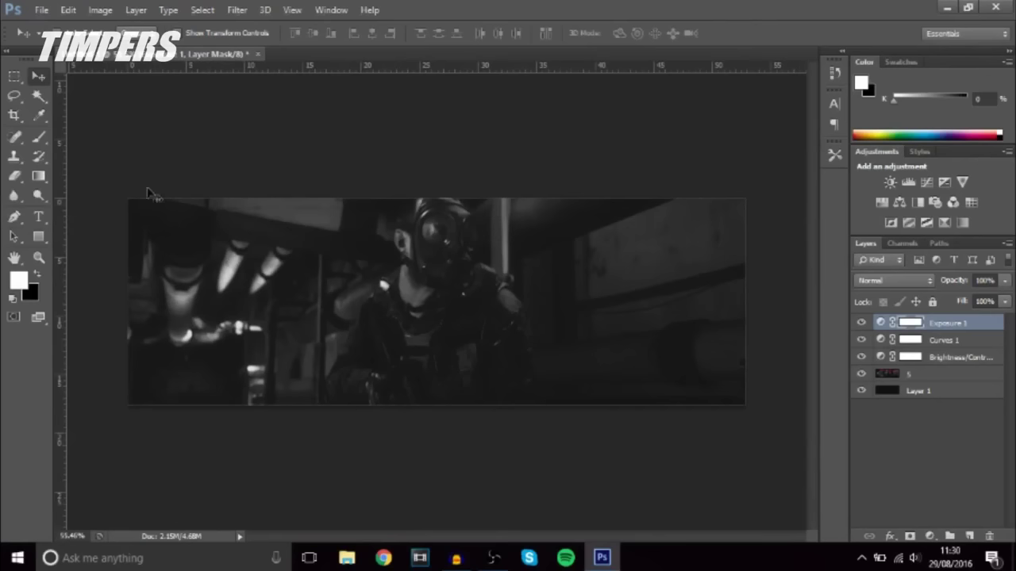
Group the Exposure, Curves and Brightness/Contrast adjustment layers, and toggle the group's visibility to compare the effect
shift+click(981, 362)
key(ctrl+g)
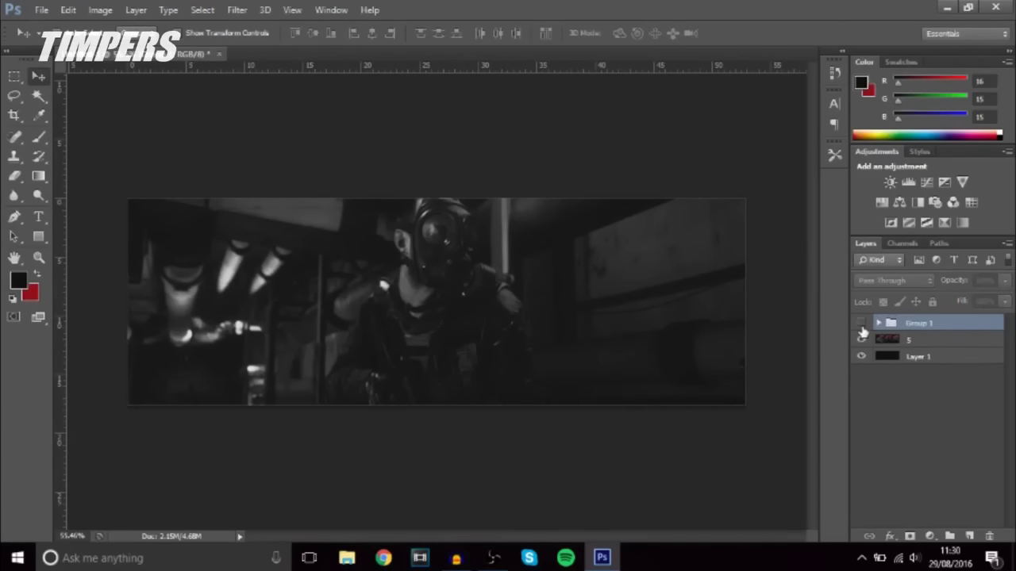
click(862, 325)
click(861, 330)
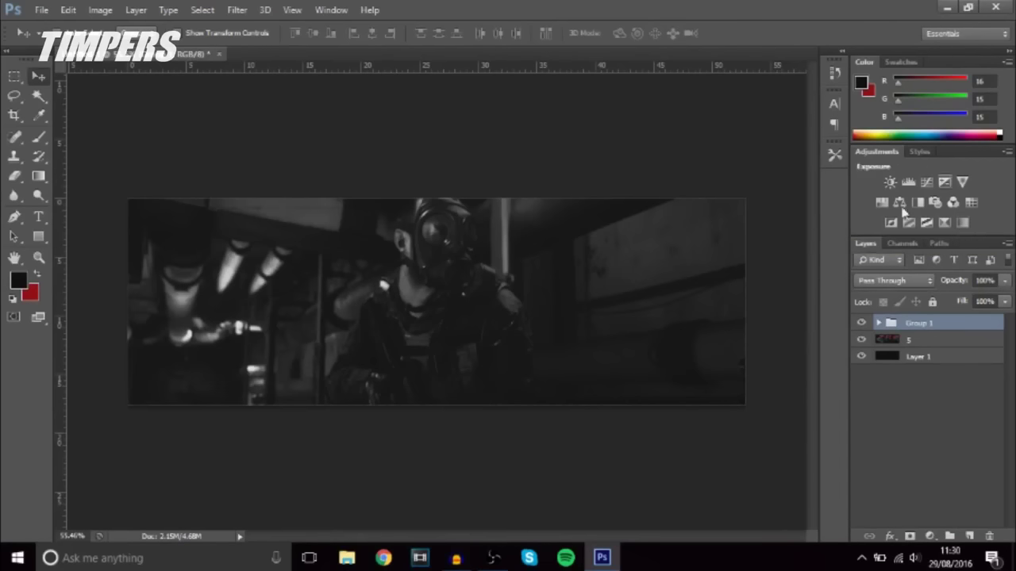
click(332, 11)
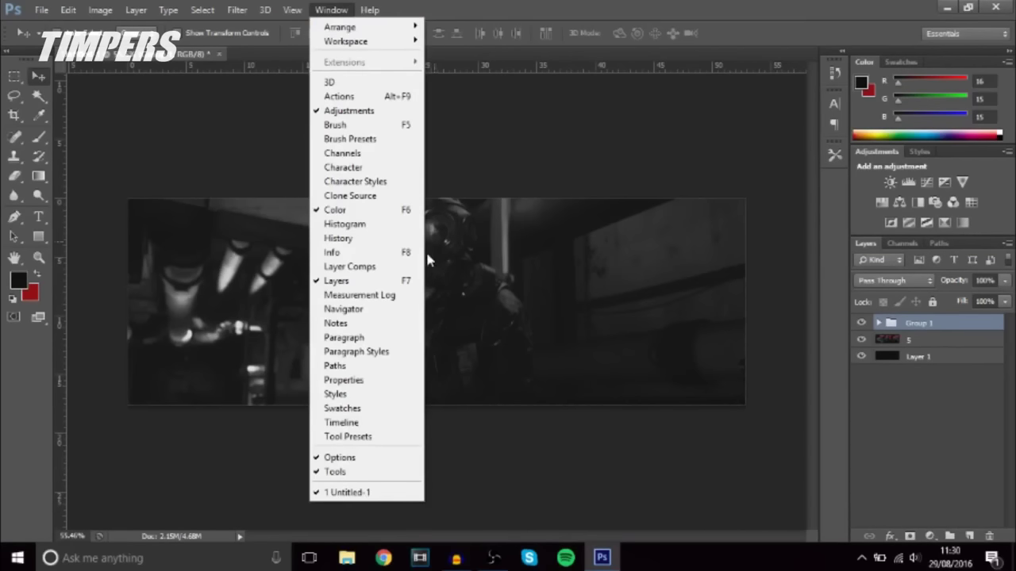
click(971, 472)
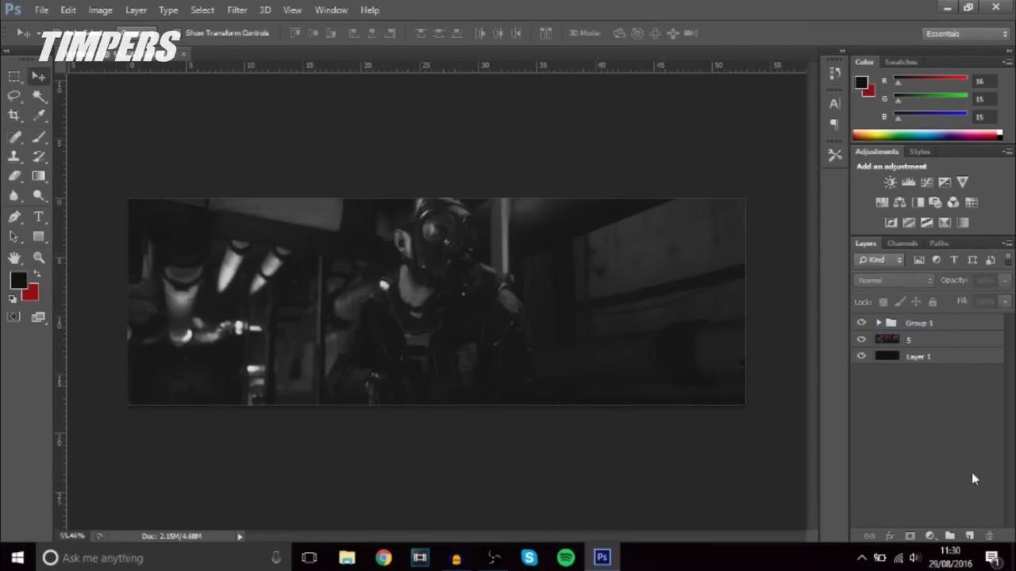
click(931, 539)
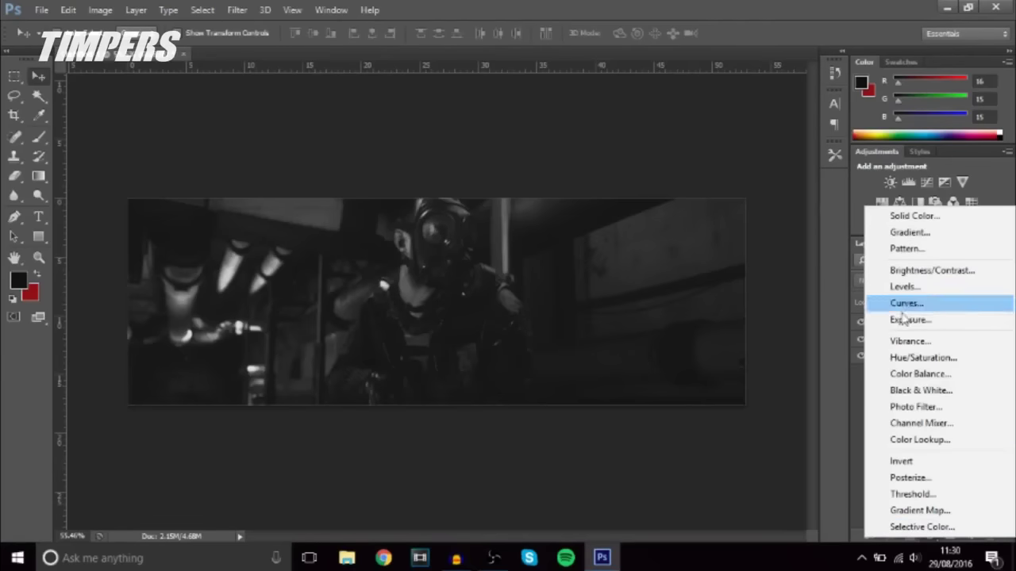
click(858, 410)
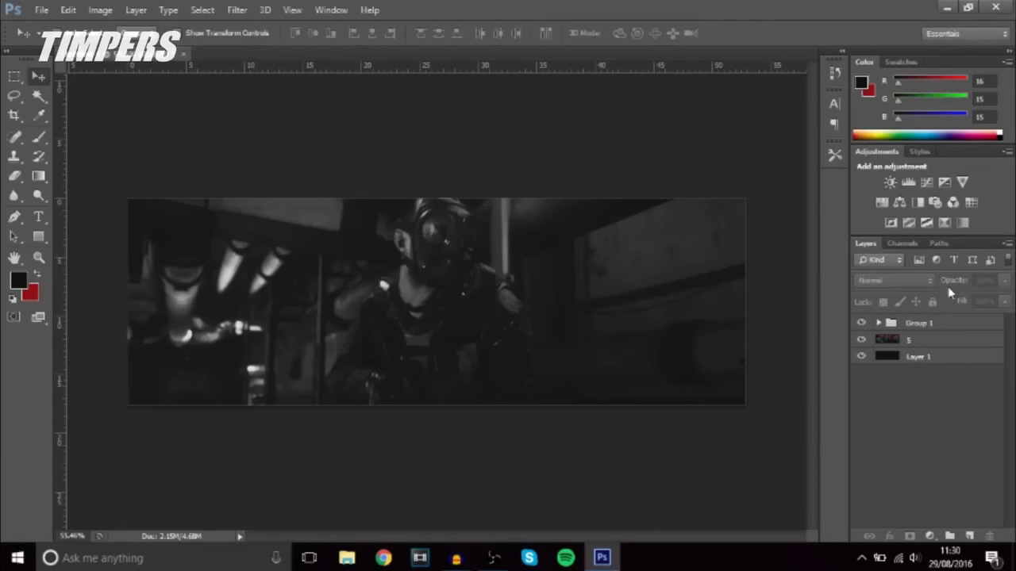
Add a Gradient Map adjustment layer above the group, running from near-black to dark red 920f0f
click(954, 220)
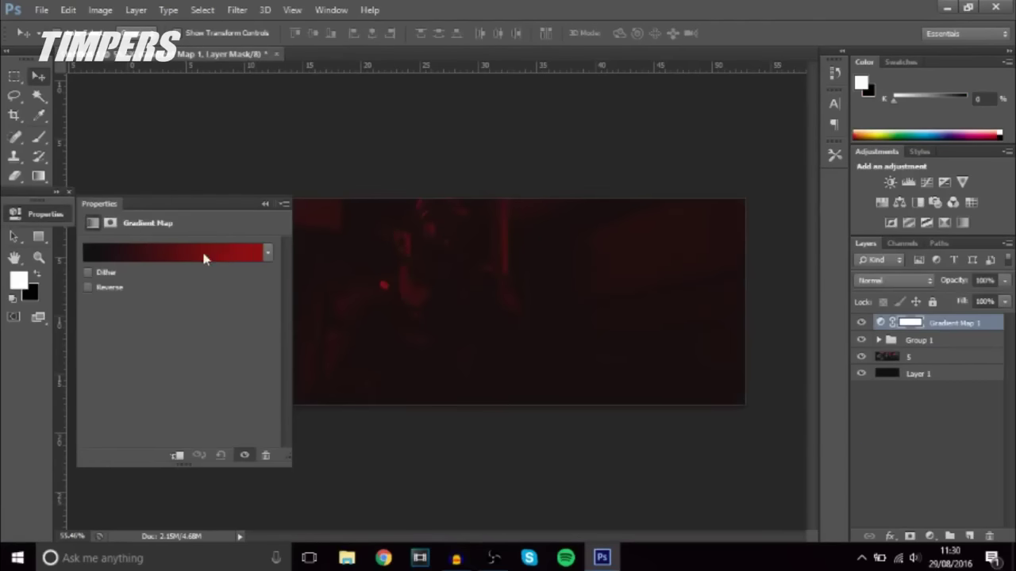
click(156, 254)
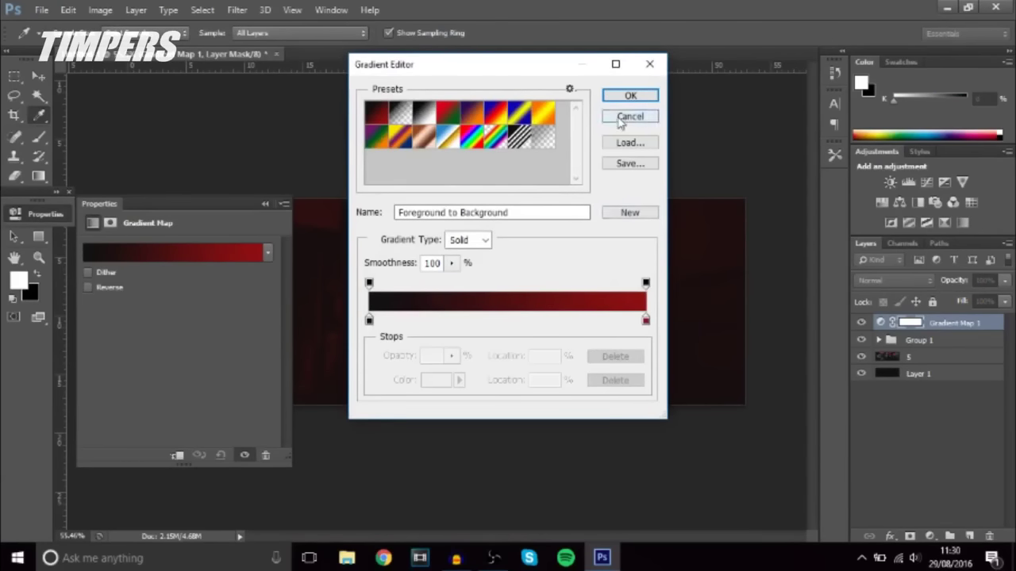
double_click(646, 321)
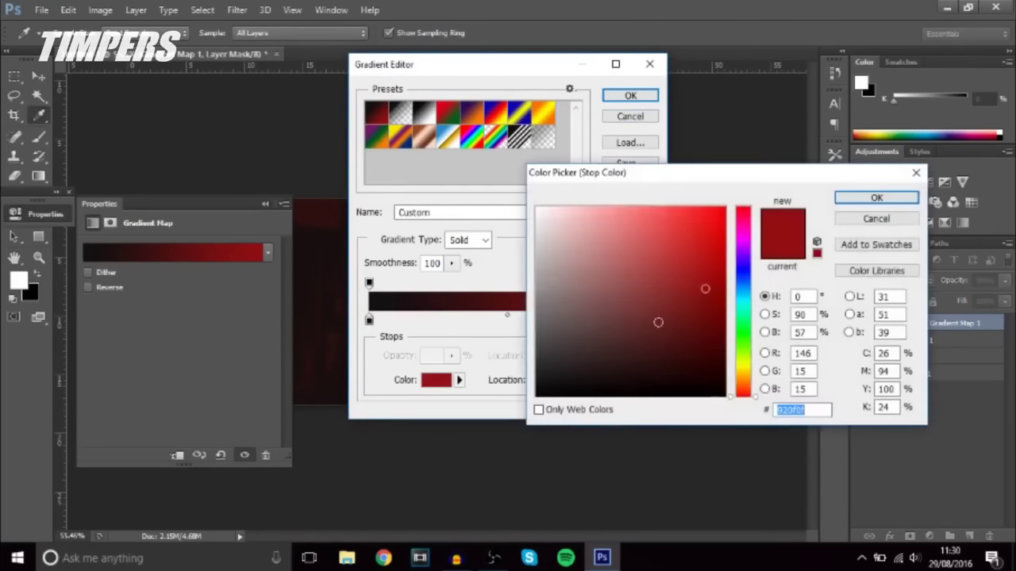
click(876, 198)
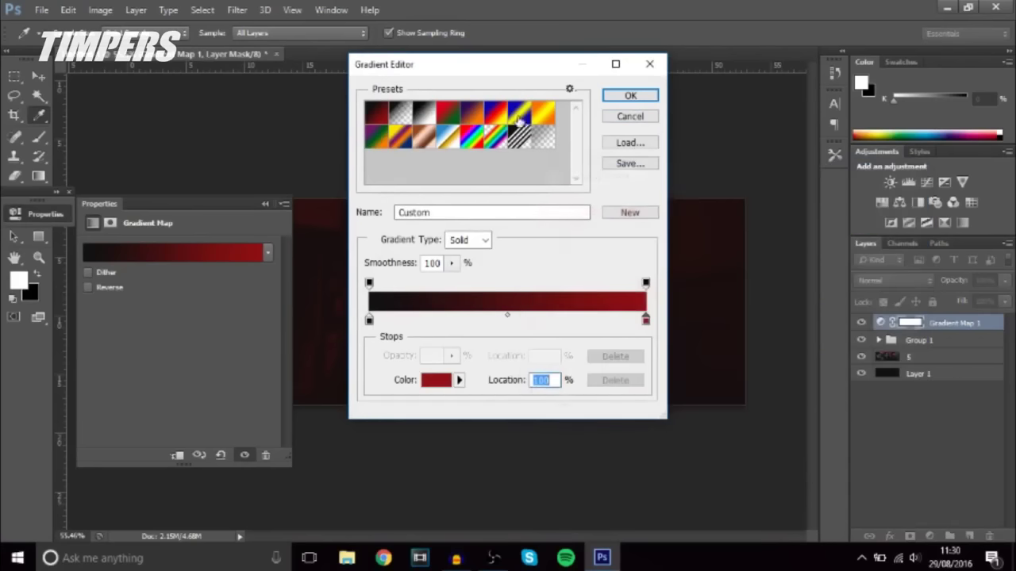
click(630, 96)
click(265, 204)
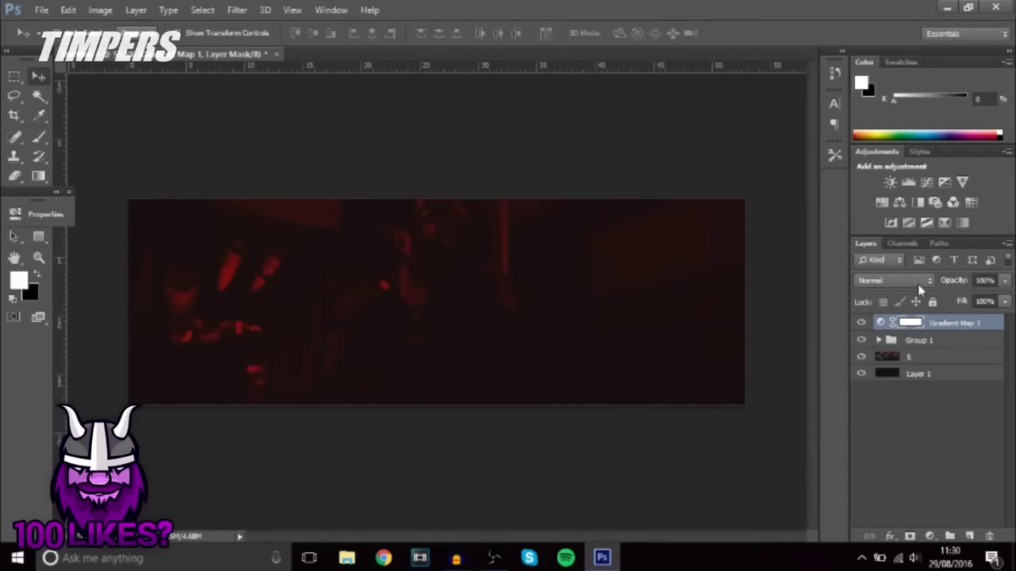
Try Pin Light, Difference, Linear Light and Hard Light blend modes on the Gradient Map layer, and test a reduced opacity
click(918, 283)
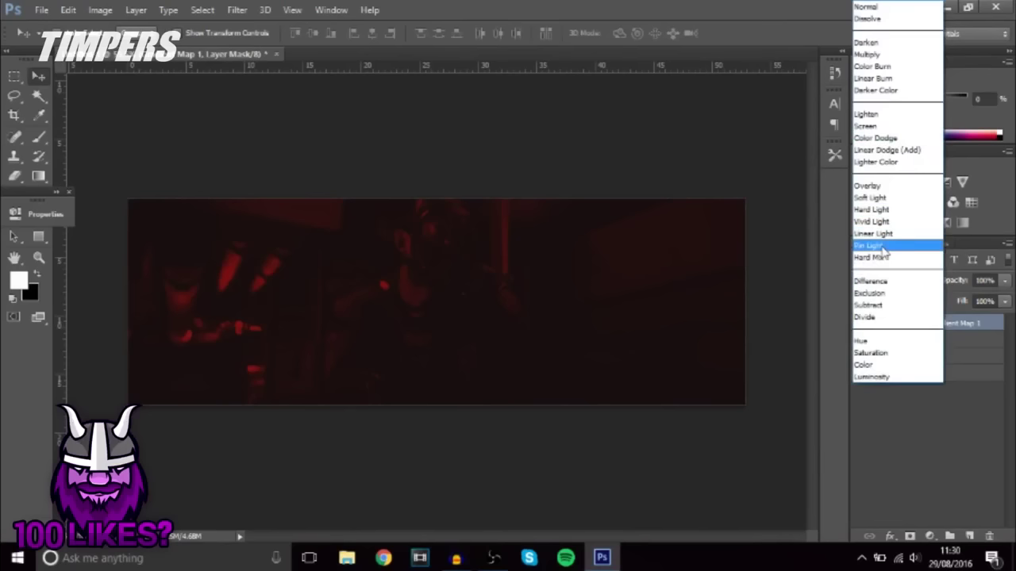
click(884, 251)
key(Down)
key(Down)
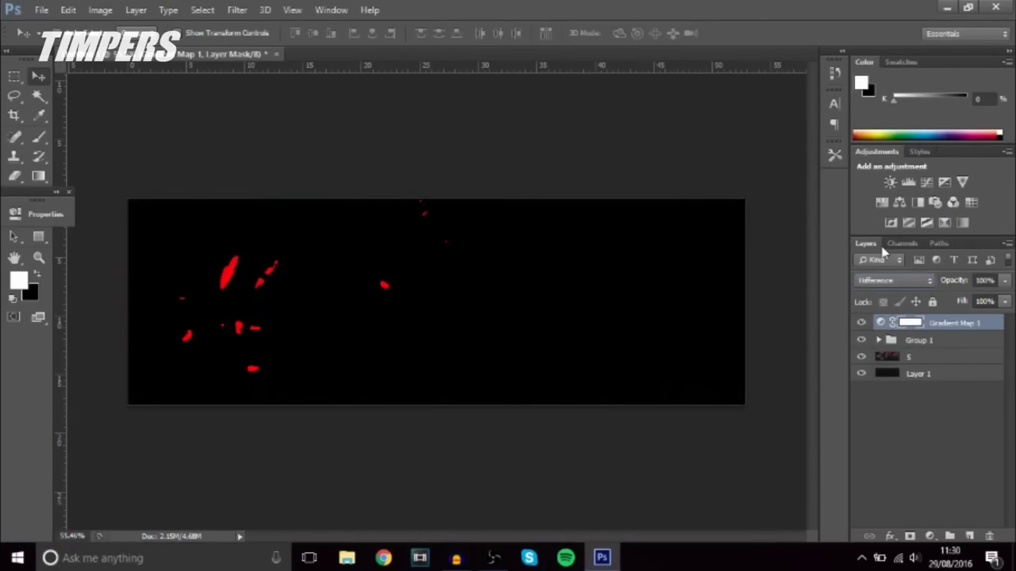
key(Down)
key(Down)
key(Up)
key(Up)
key(Up)
key(Up)
key(Up)
key(Up)
key(Up)
key(Up)
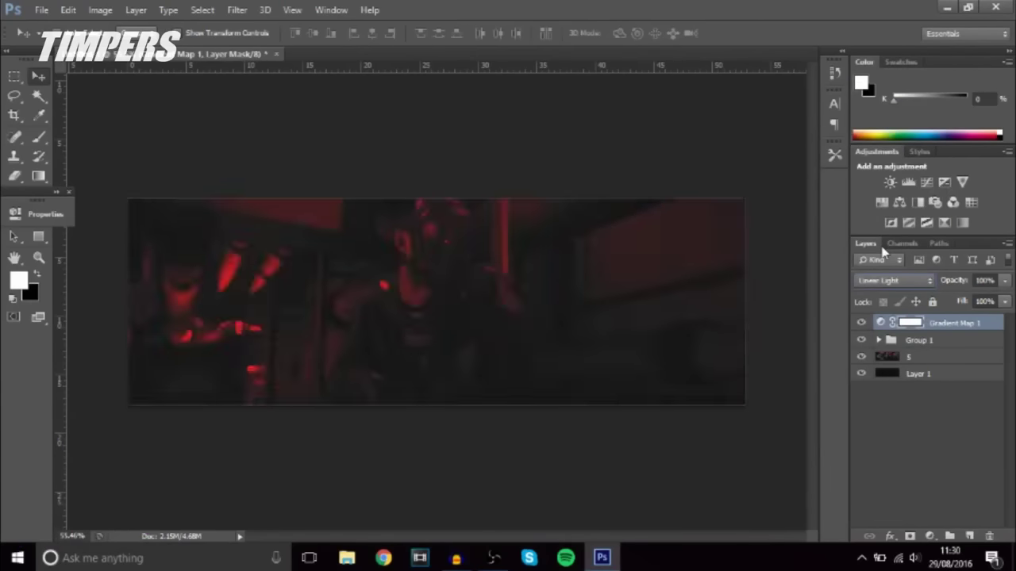
key(Down)
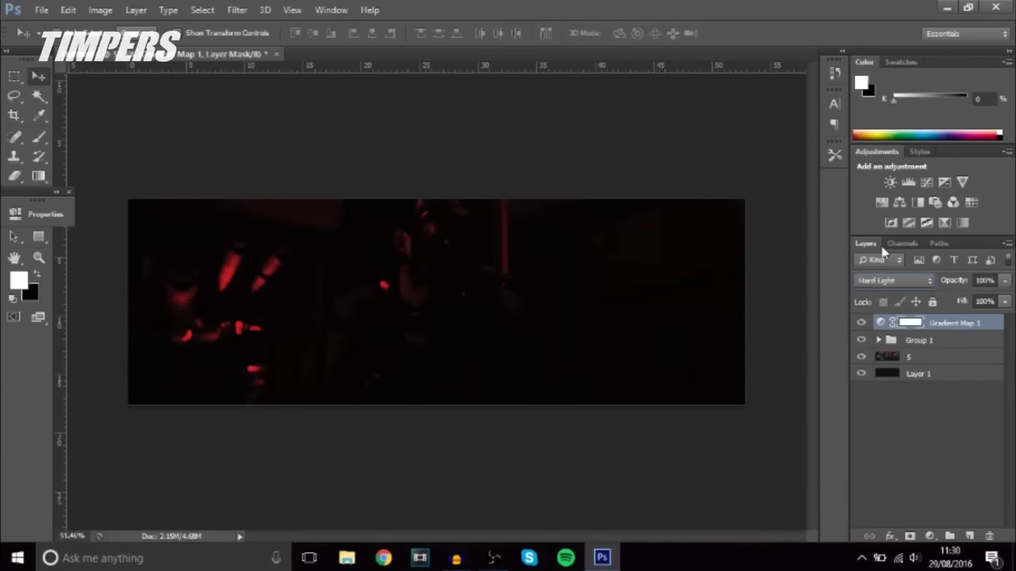
key(Up)
key(Down)
click(1004, 281)
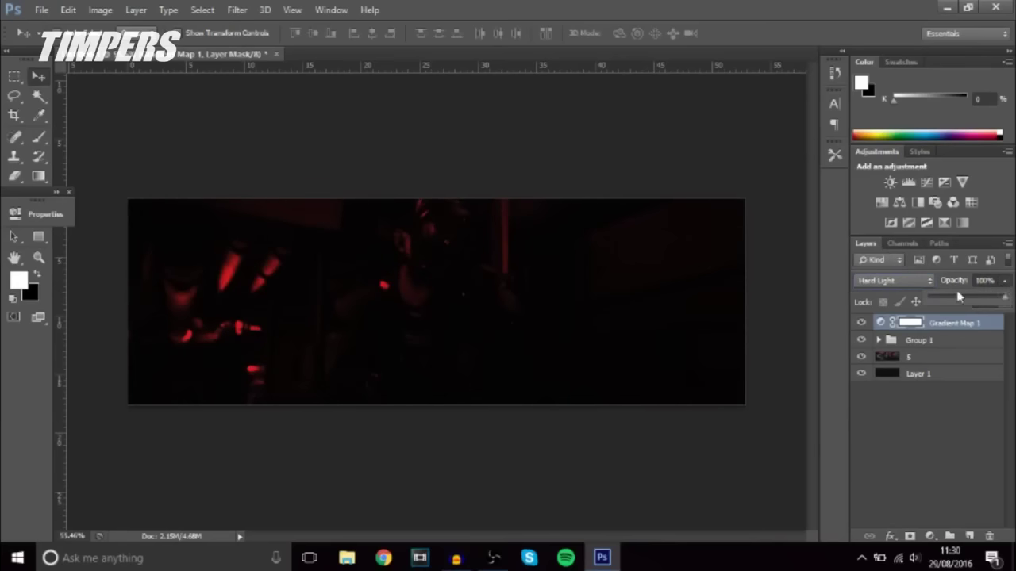
drag(957, 297, 1006, 298)
Set the Gradient Map layer's blend mode to Color after comparing the other modes, and move the layer below Group 1
click(902, 283)
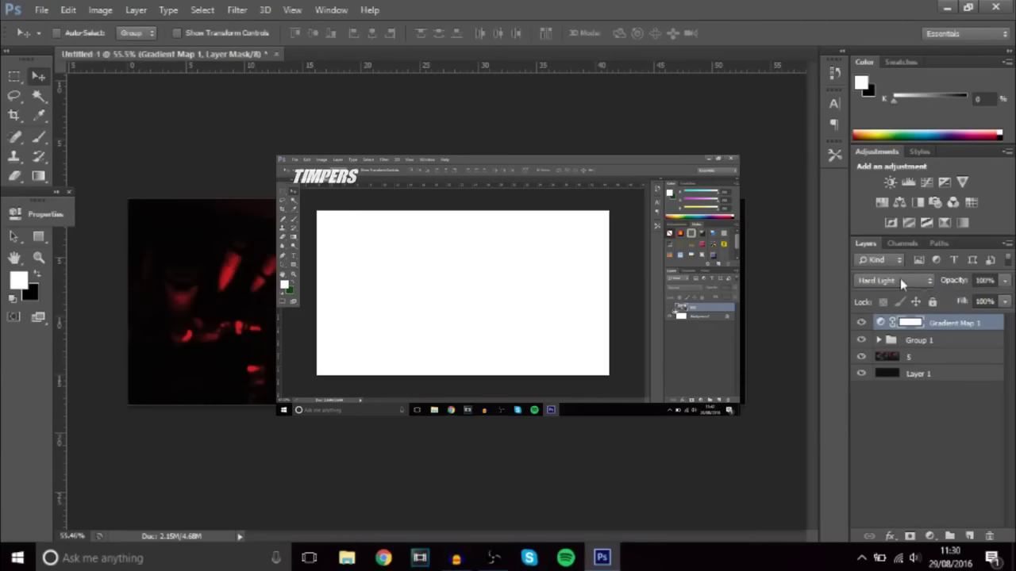
click(900, 282)
click(879, 51)
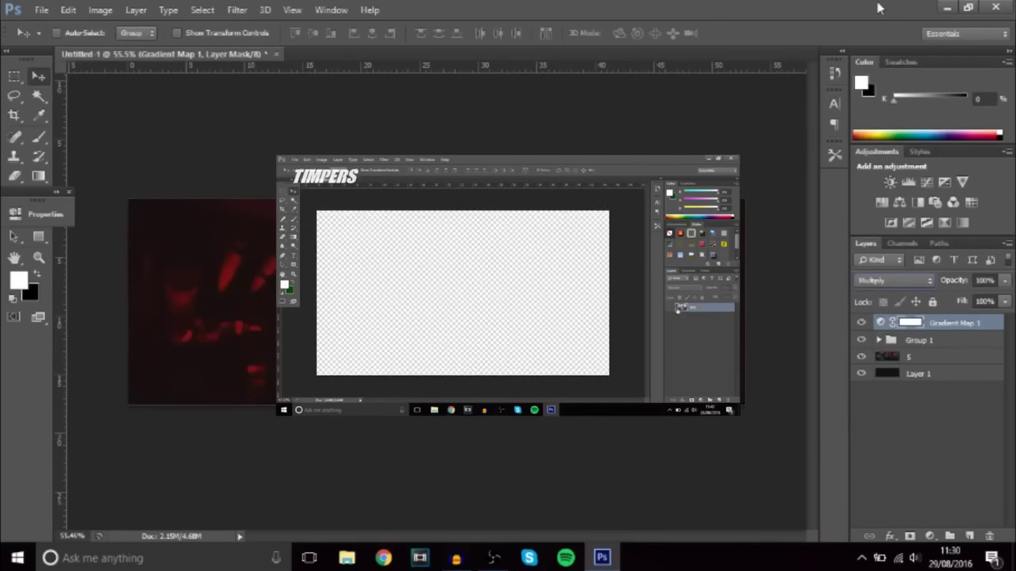
key(Down)
key(Down)
key(Down)
key(Down)
key(Down)
key(Down)
key(Down)
key(Down)
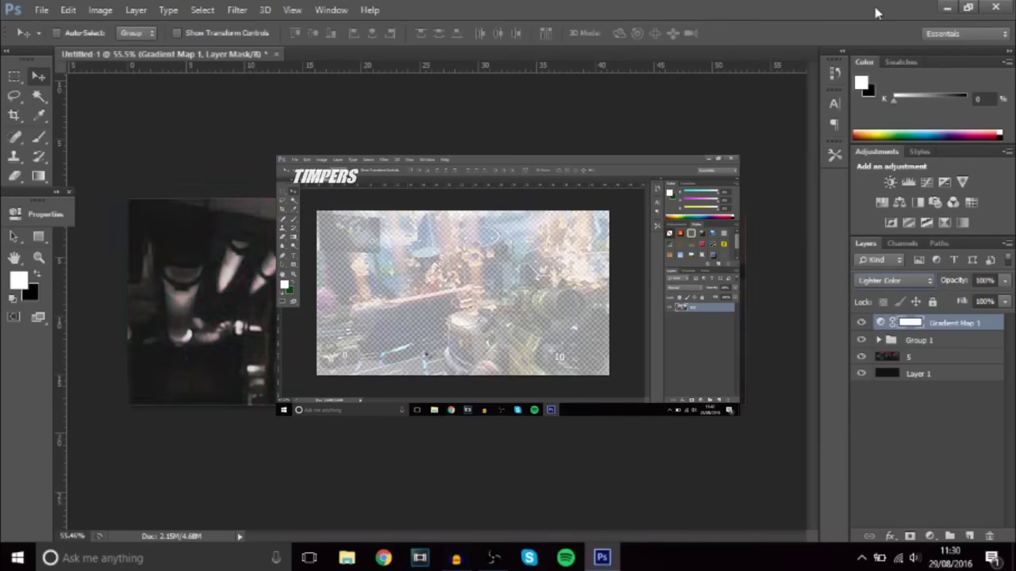
key(Down)
key(Down)
key(Down)
key(Down)
key(Down)
key(Down)
key(Down)
key(Down)
key(Down)
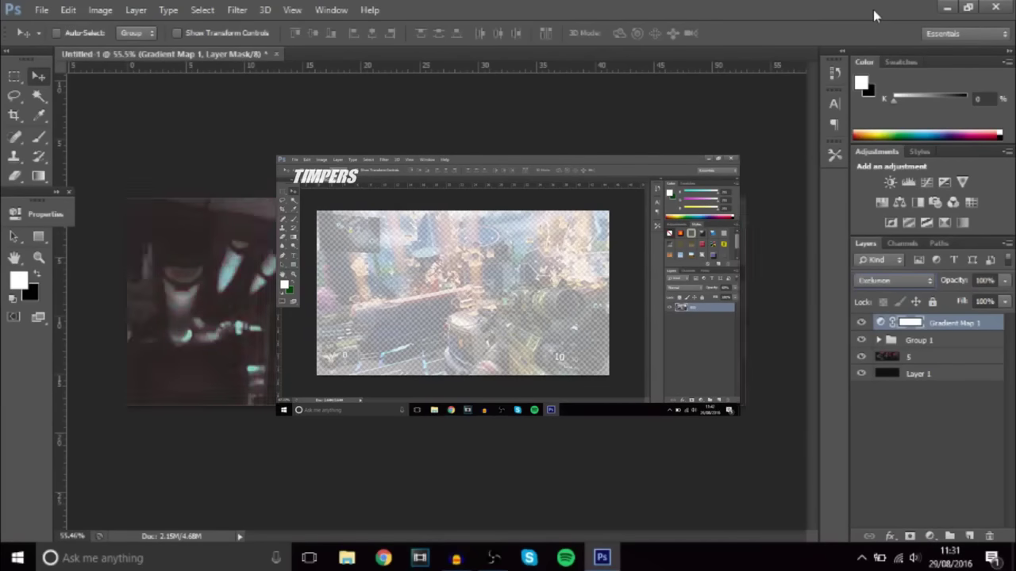
key(Down)
key(Down)
key(Down)
key(Down)
key(Down)
key(Down)
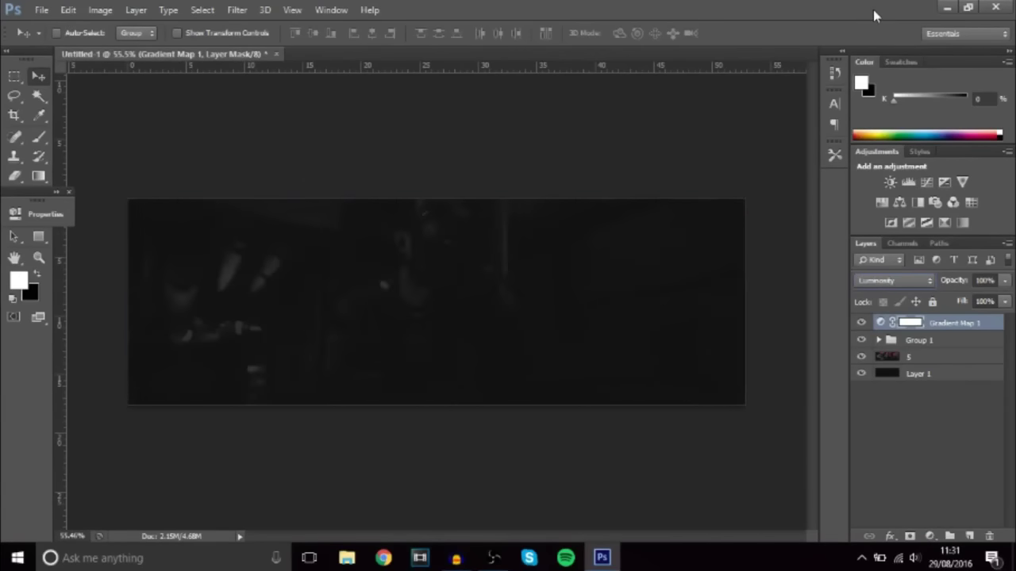
key(Up)
key(Up)
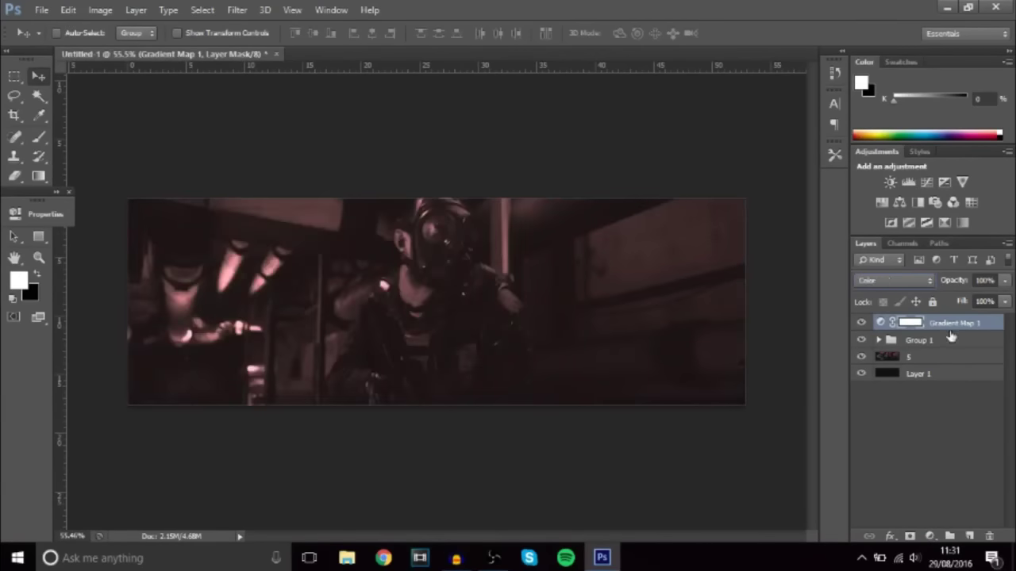
drag(953, 324, 953, 354)
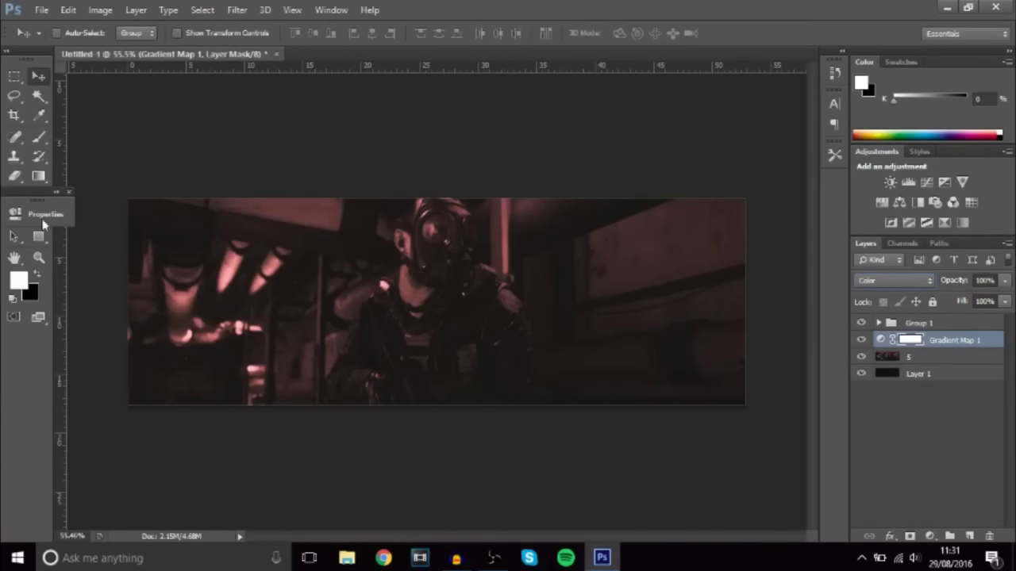
click(70, 192)
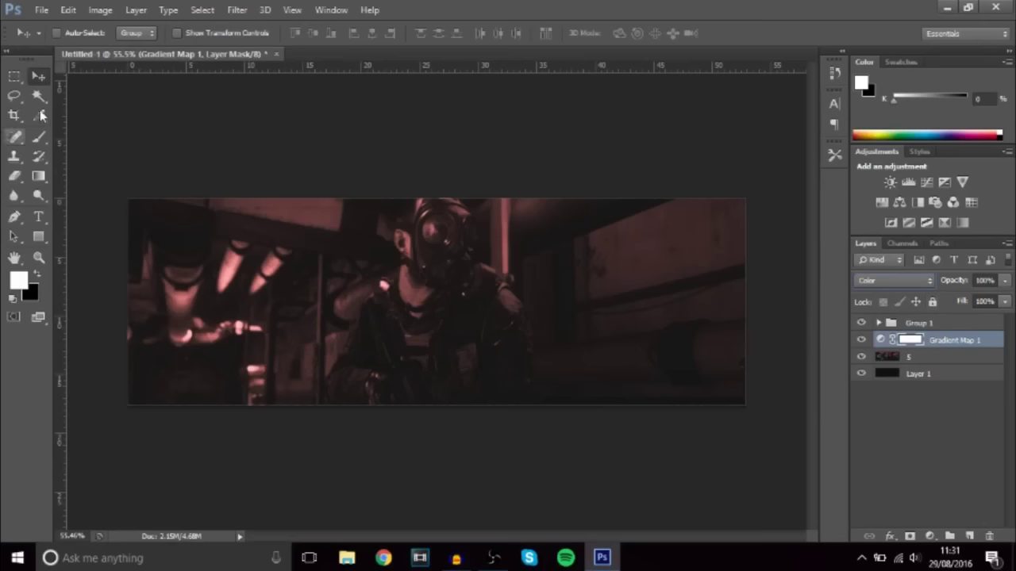
Create a new empty layer above the Gradient Map and set the brush's foreground colour to white, ffffff
click(968, 538)
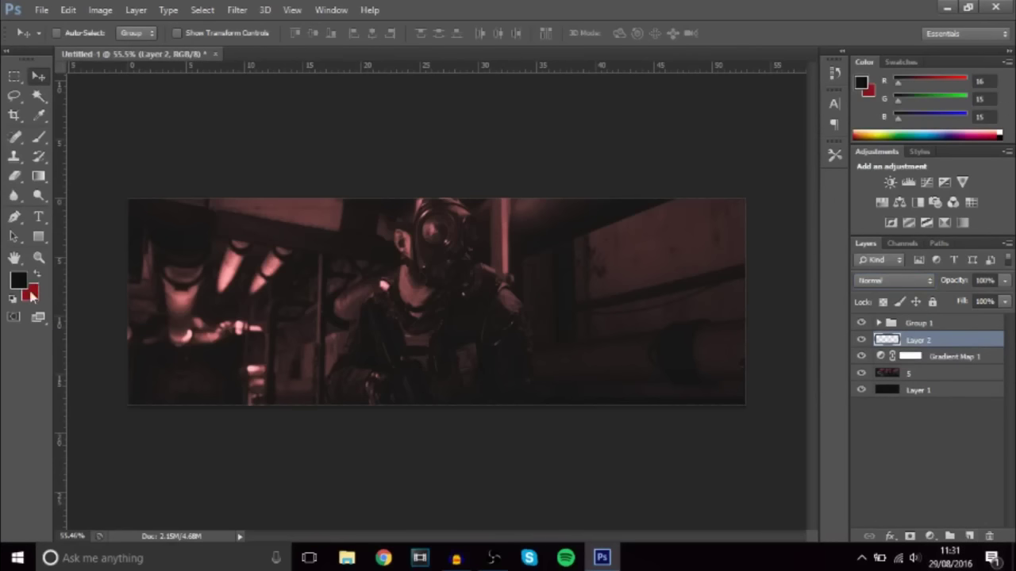
click(38, 136)
click(18, 280)
text(ffffff)
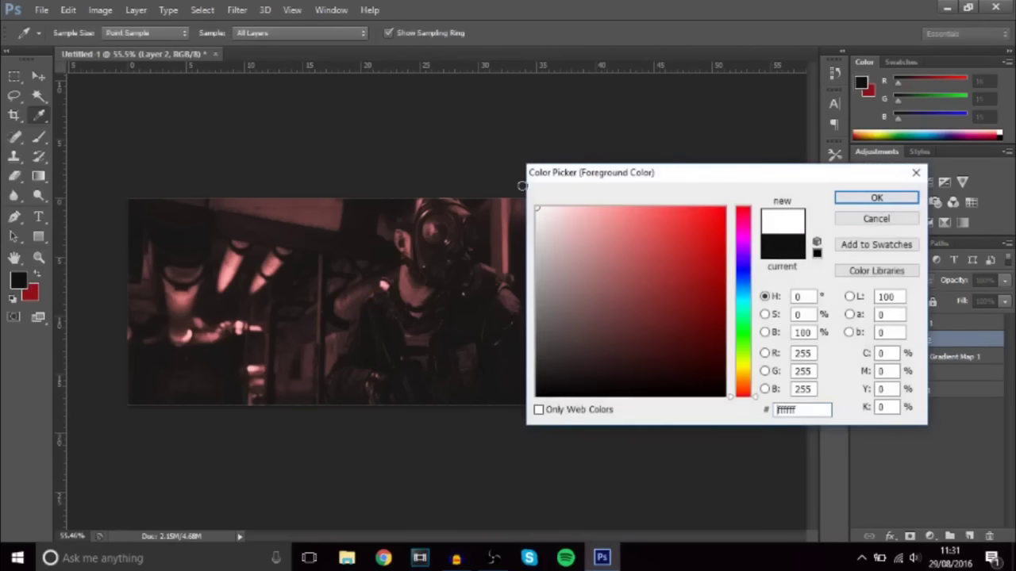
click(873, 198)
Enlarge the soft brush to 1025 px, try a white glow above the soldier's head, and undo the stroke
drag(386, 218, 414, 225)
scroll(415, 225, down, 3)
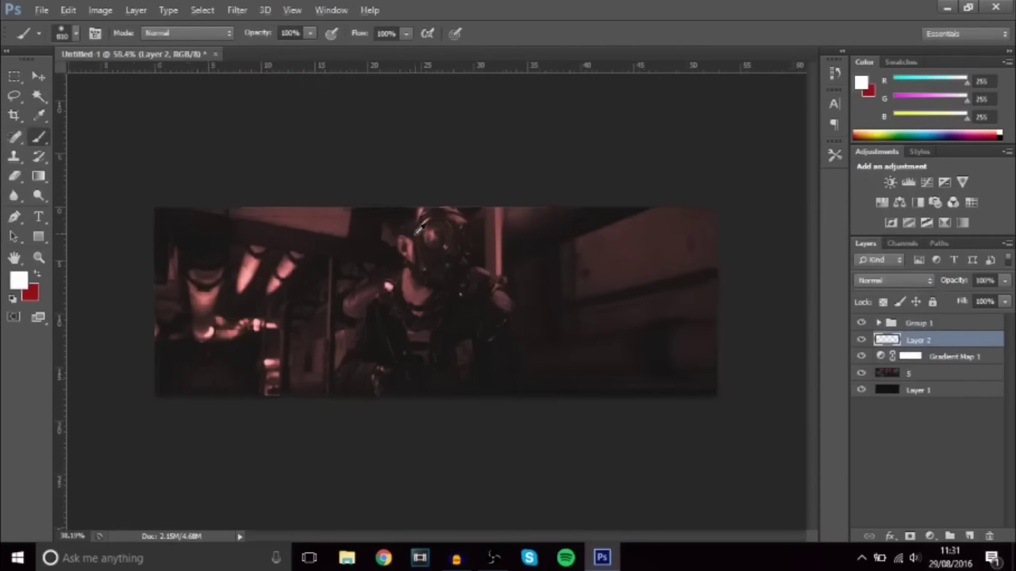
mouse_move(445, 264)
mouse_down()
mouse_move(473, 274)
mouse_move(411, 295)
mouse_move(439, 278)
mouse_move(483, 288)
mouse_move(453, 281)
mouse_up()
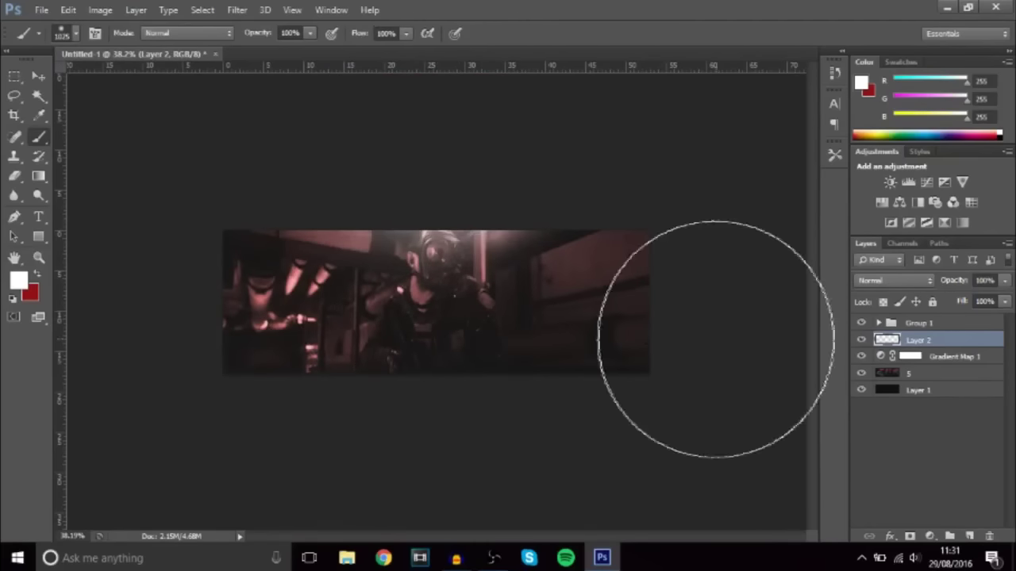
key(ctrl+z)
Move Layer 2 above Group 1, and paint a soft white glow above the soldier's head at 39% layer opacity
mouse_move(999, 341)
mouse_down()
mouse_move(972, 338)
mouse_move(960, 314)
mouse_up()
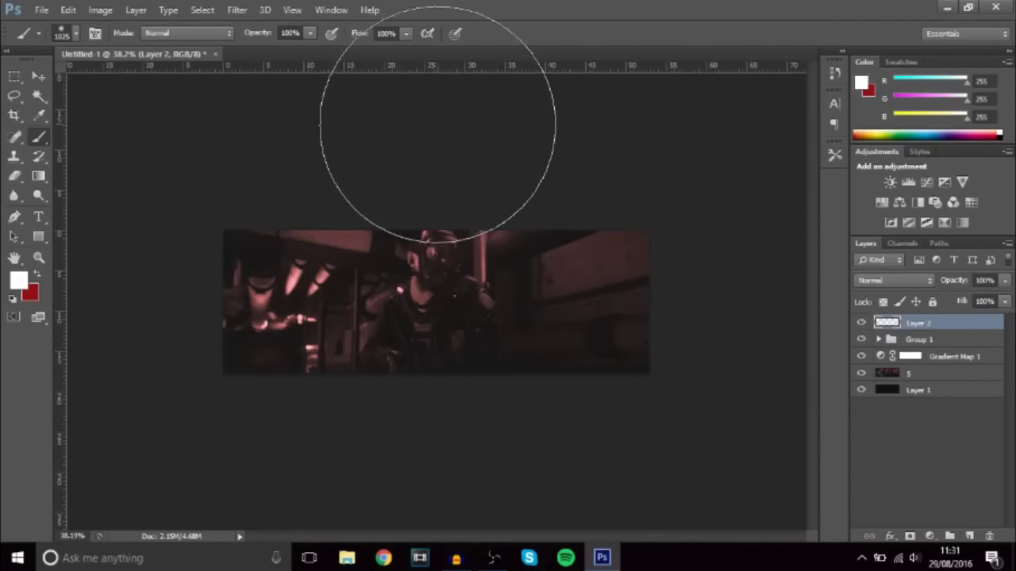
click(435, 135)
click(1004, 281)
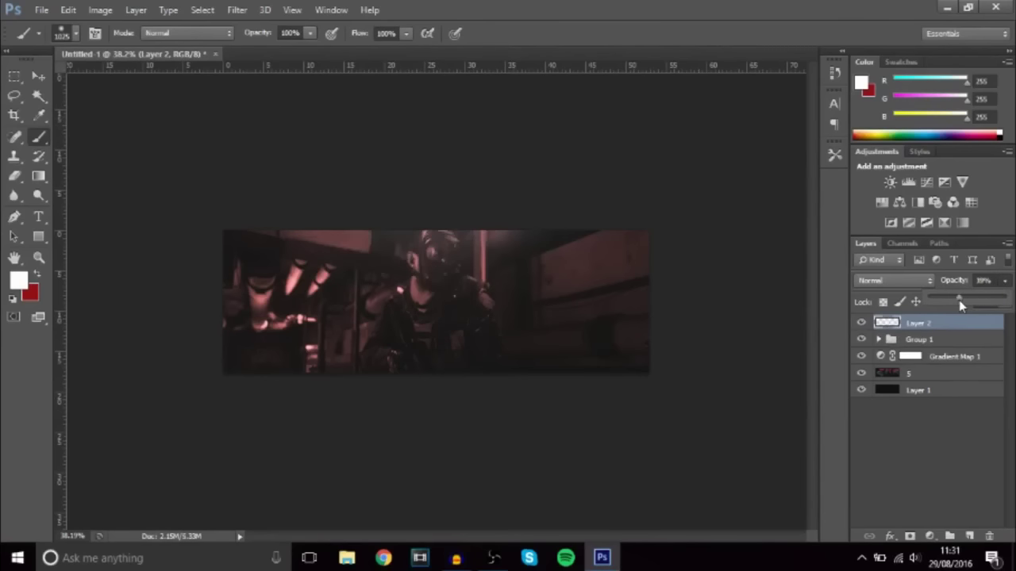
click(41, 77)
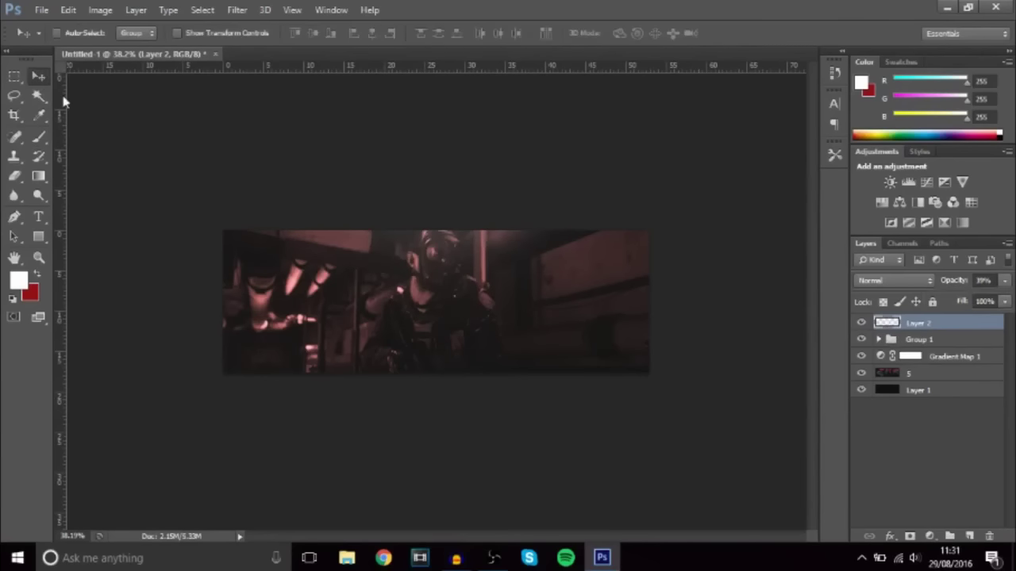
Place a vertical and a horizontal guide through the centre of the banner
scroll(283, 270, up, 2)
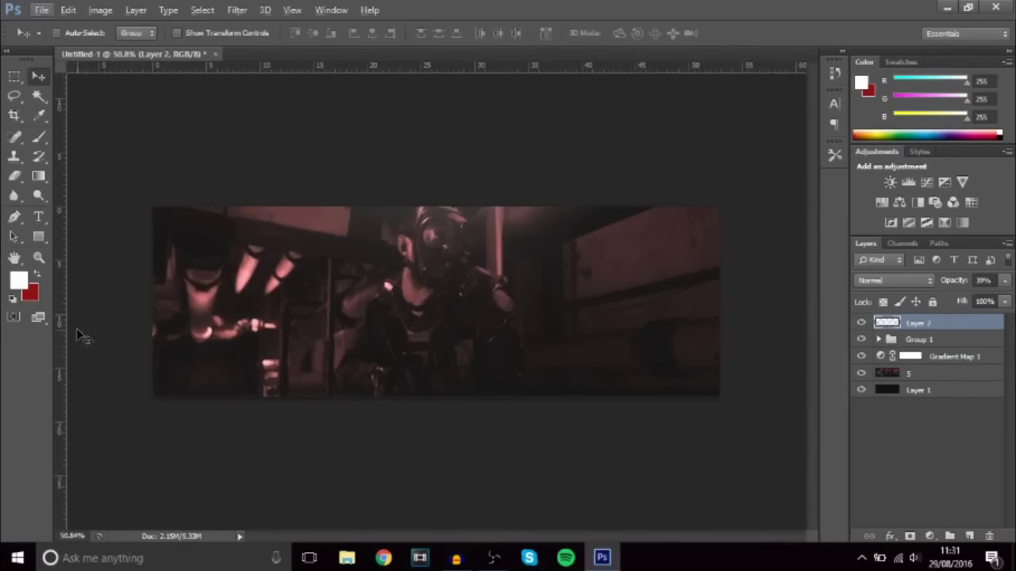
drag(205, 343, 438, 334)
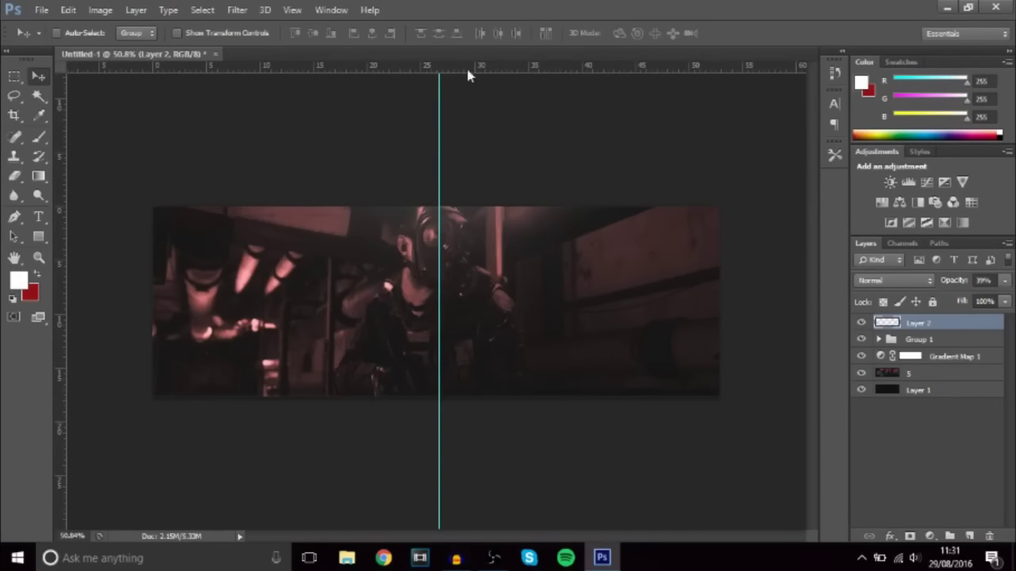
drag(469, 74, 457, 301)
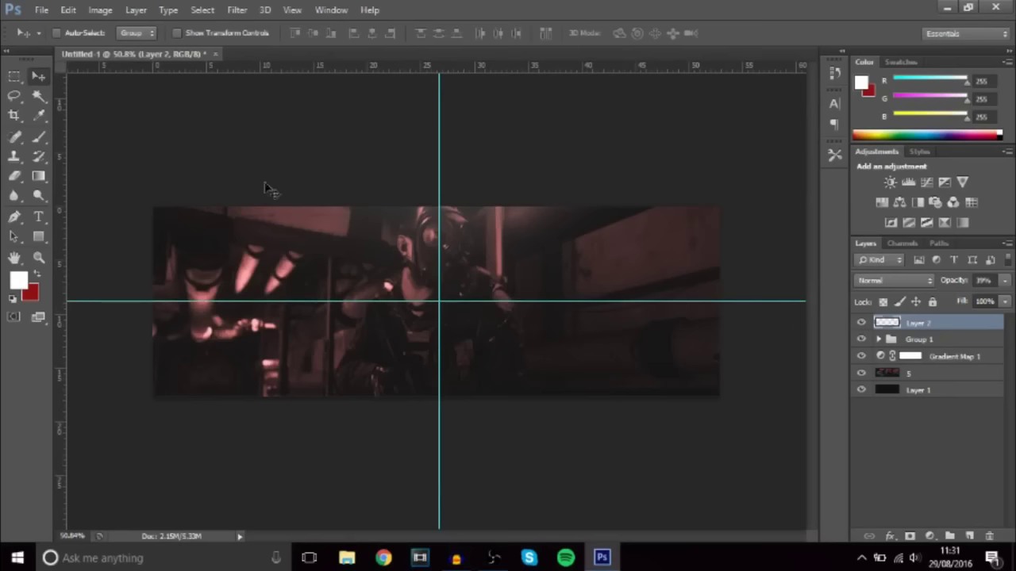
Add the white text NAME in Nexa Bold over the soldier's lower body and enlarge it to 109.01 pt
scroll(596, 268, up, 2)
click(39, 218)
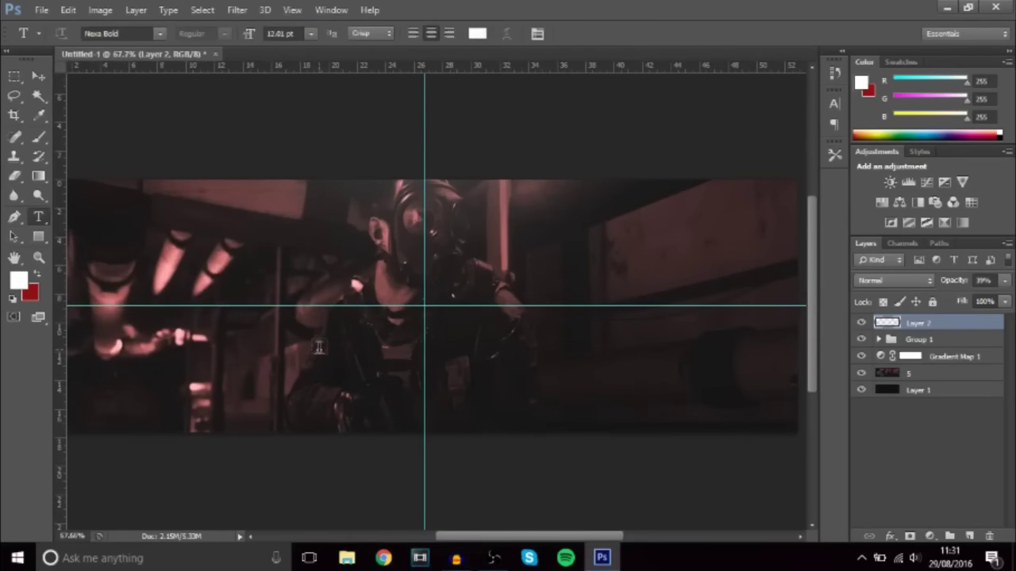
click(316, 349)
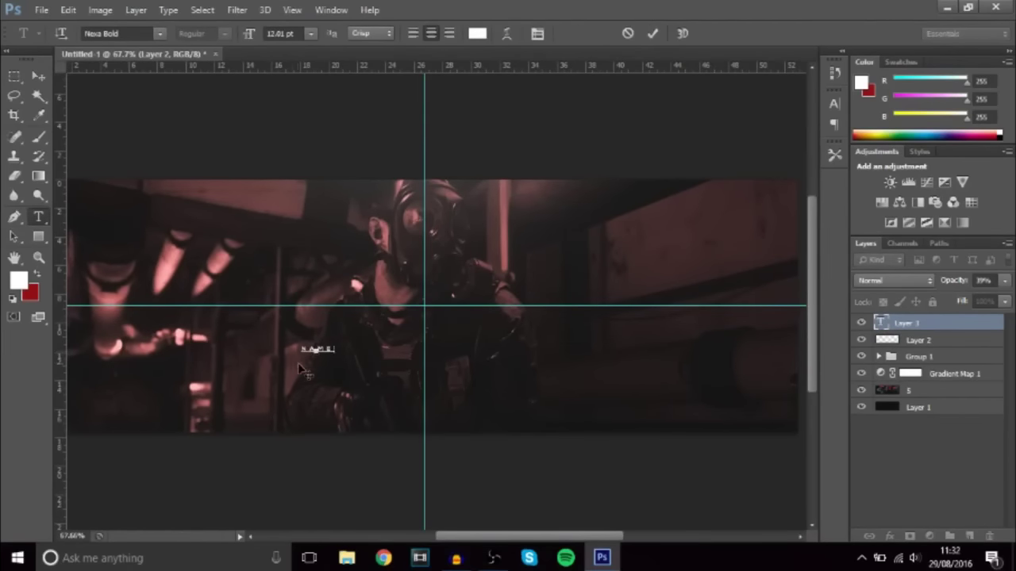
drag(335, 348, 291, 347)
drag(248, 39, 320, 43)
Set the letter tracking of the NAME text to 0
click(145, 33)
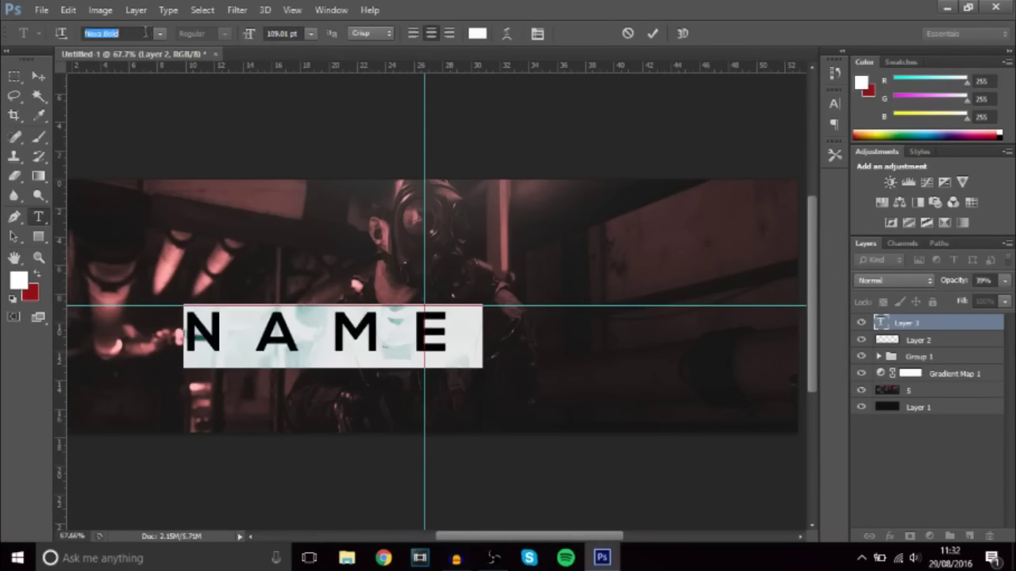
click(834, 103)
click(774, 150)
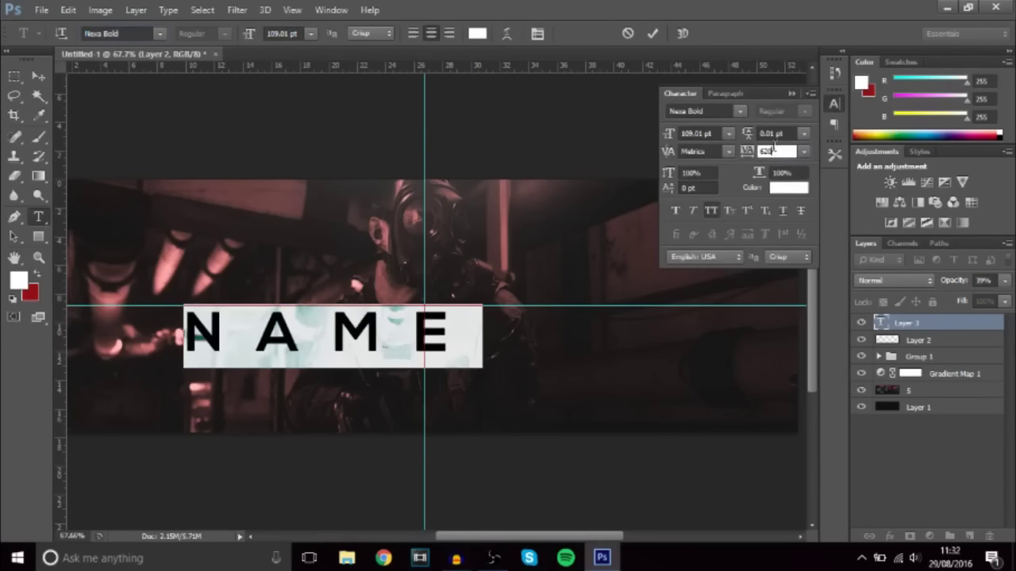
text(0)
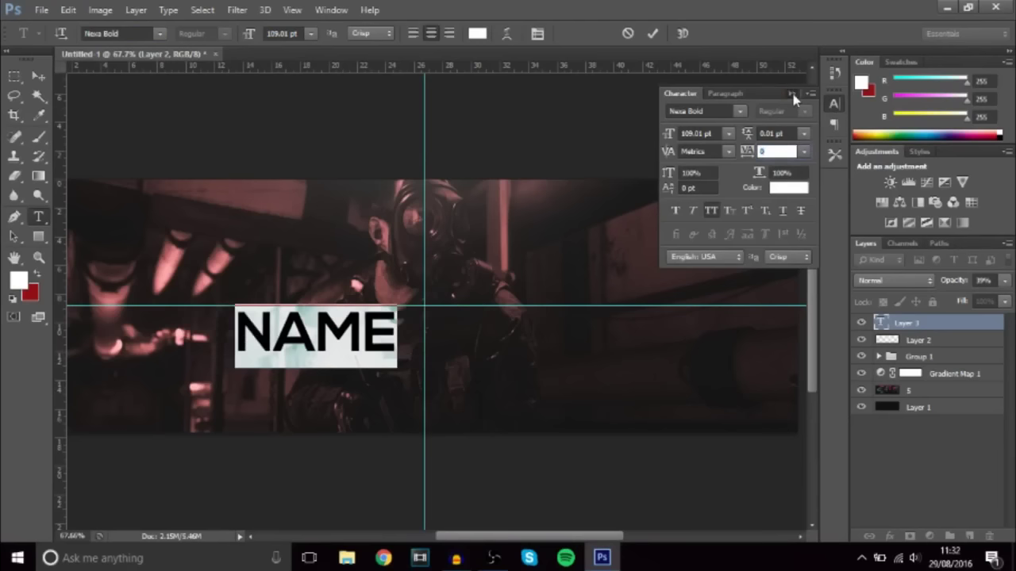
click(792, 94)
Change the font of the NAME text to Moltors and commit the text edit
click(158, 35)
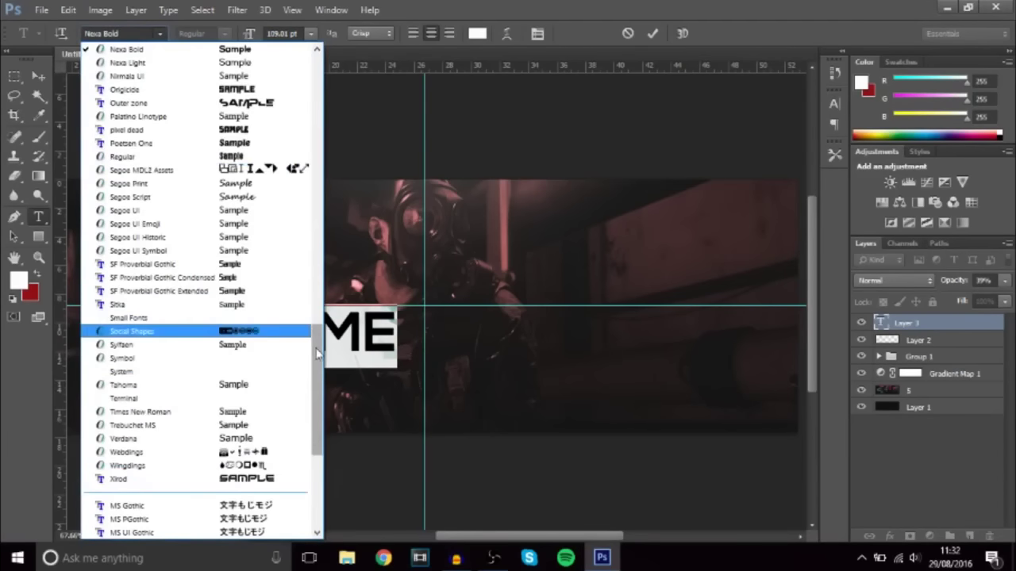
drag(317, 347, 322, 274)
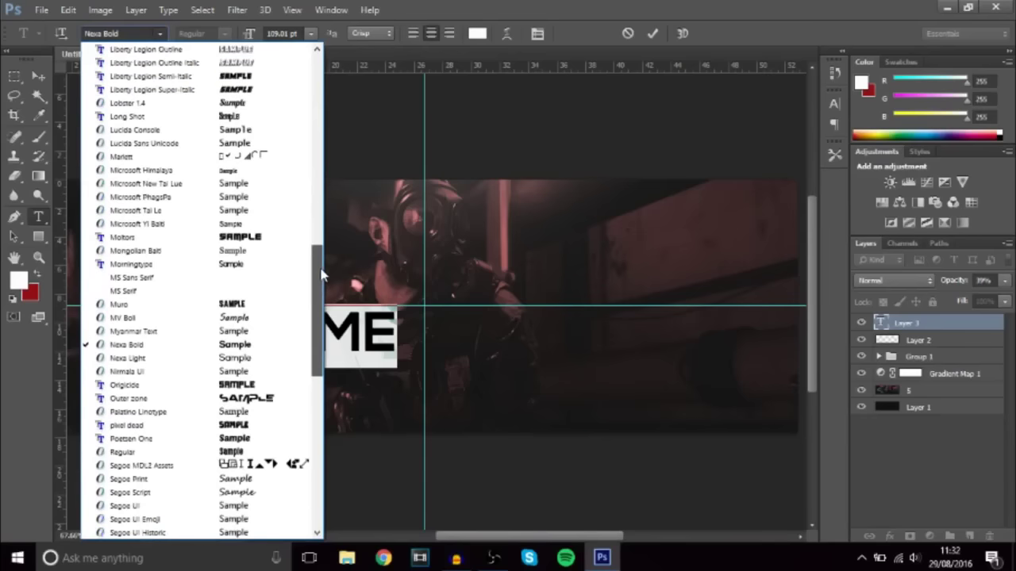
click(238, 237)
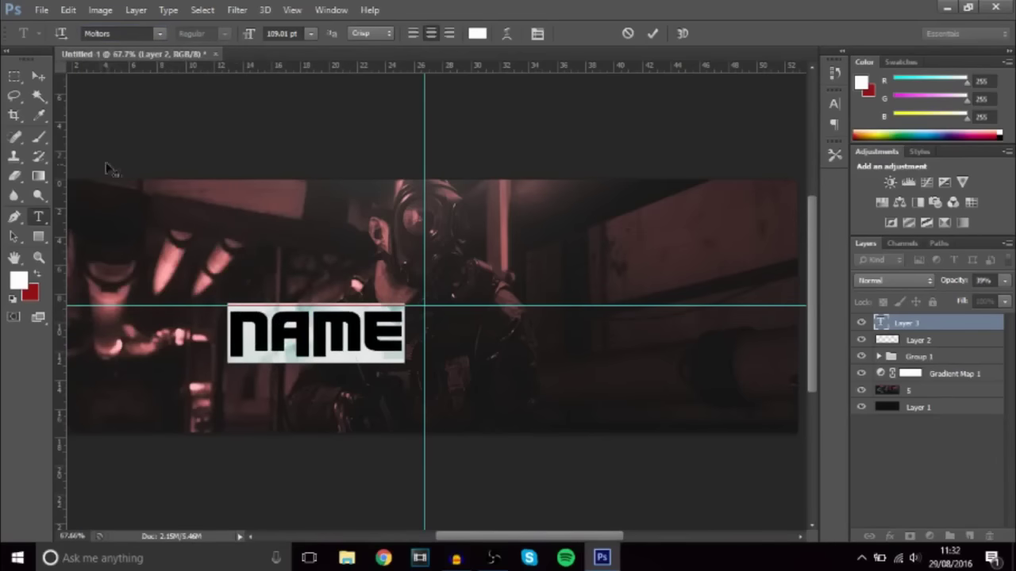
click(40, 77)
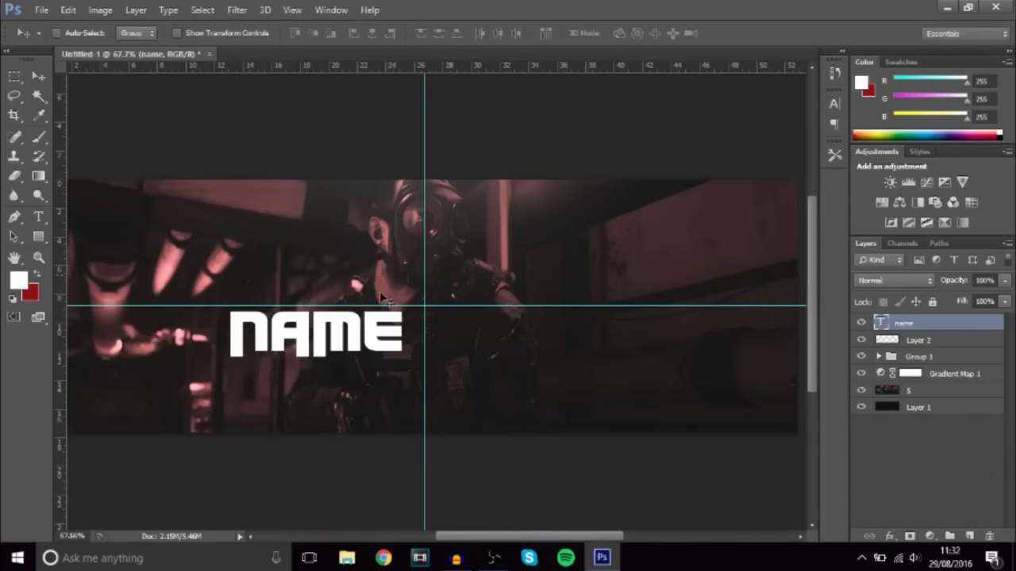
Transform the NAME text, scaling it down slightly and centring it on the intersection of the guides
key(ctrl+t)
drag(376, 330, 481, 303)
drag(513, 270, 497, 274)
key(Return)
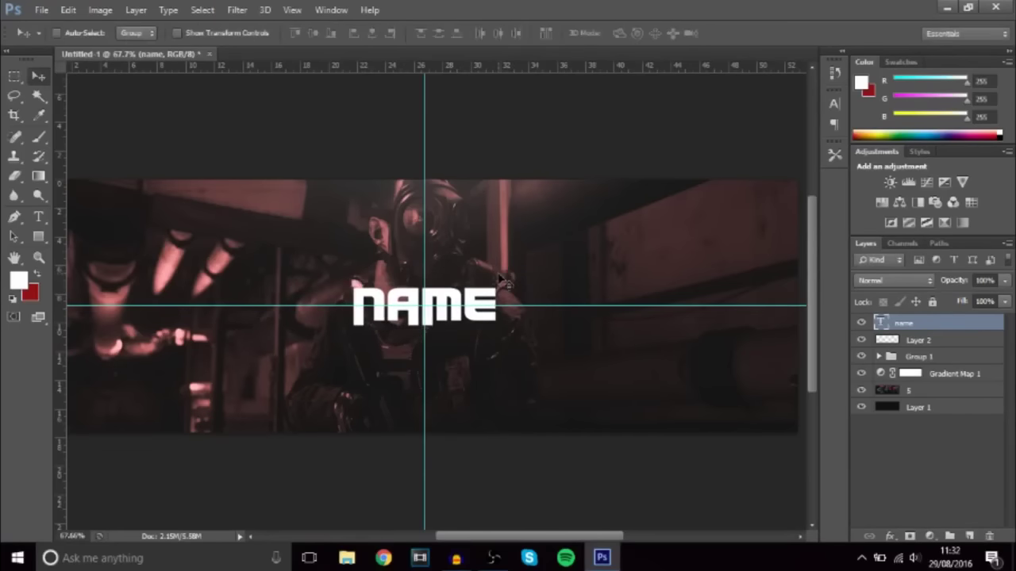
double_click(881, 324)
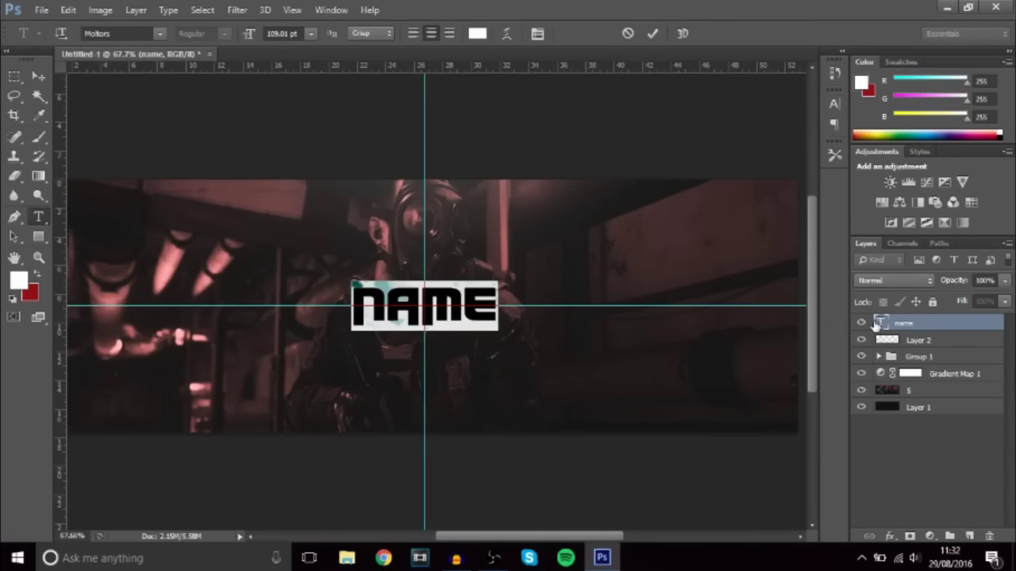
click(43, 76)
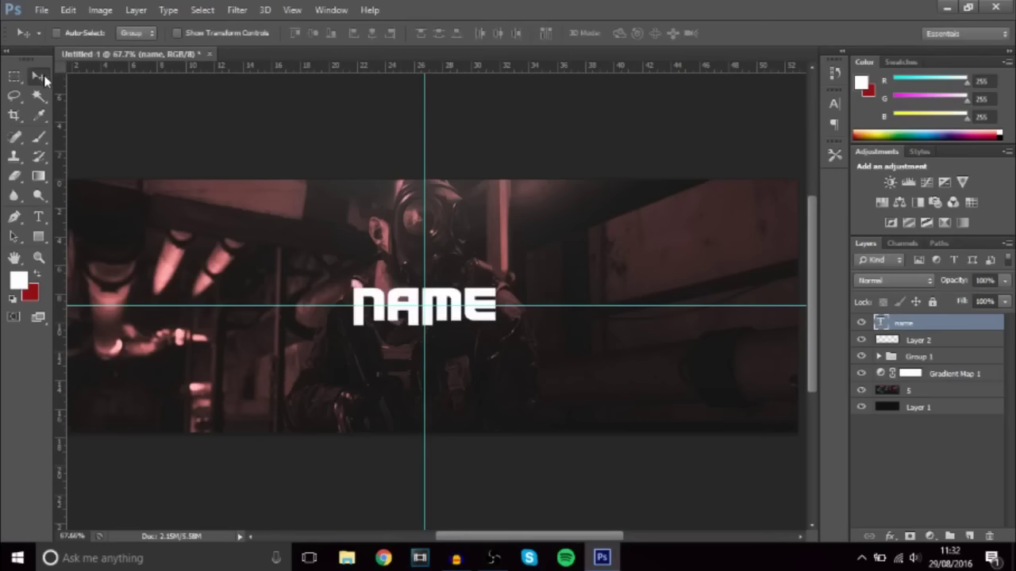
Hide the guides crossing the NAME text
key(ctrl+semicolon)
scroll(468, 302, down, 3)
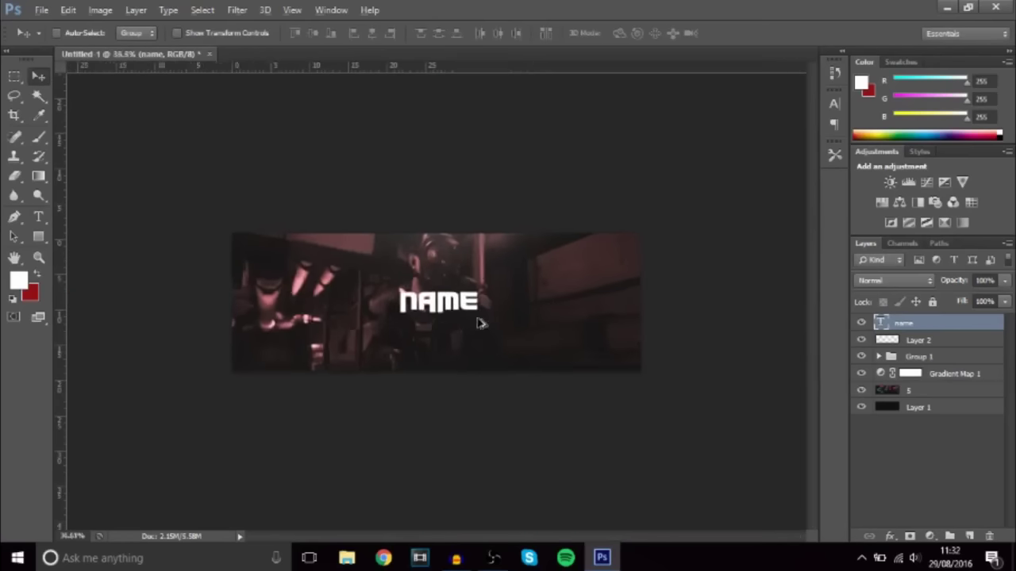
scroll(492, 309, up, 1)
scroll(504, 303, up, 4)
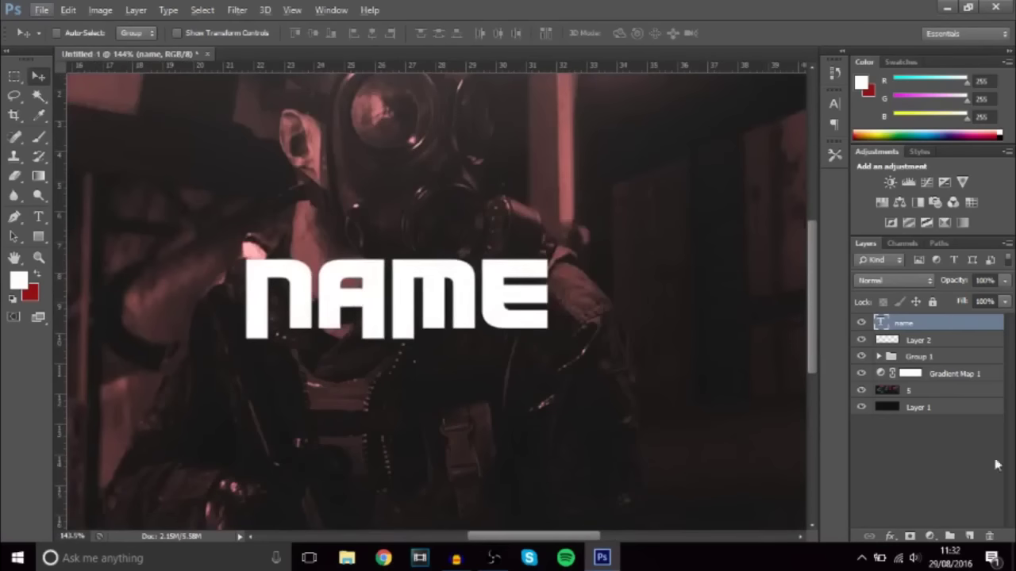
Add a separate text layer reading OFFICIAL TWITTER OF below the NAME text
click(975, 538)
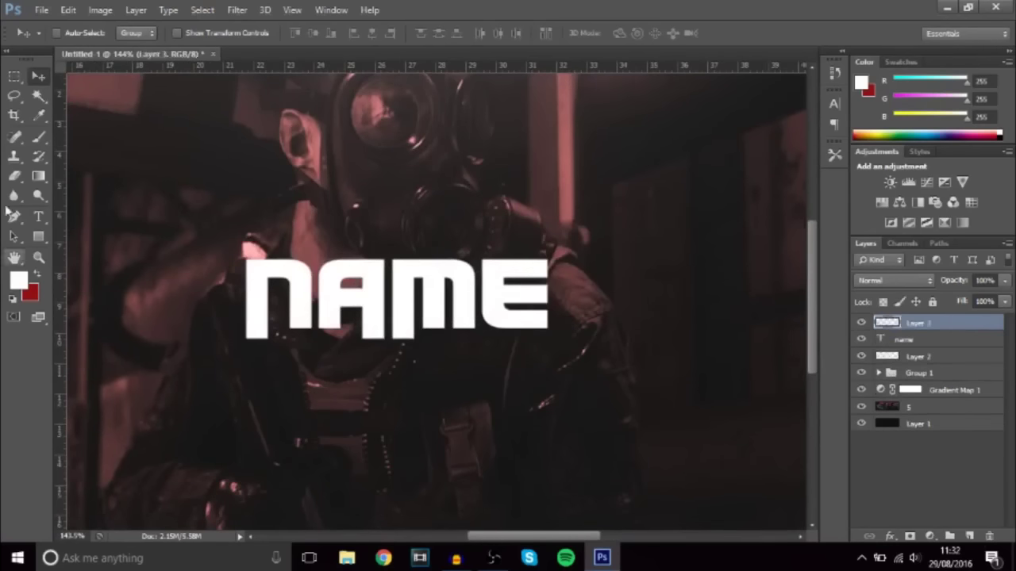
key(ctrl+z)
click(38, 217)
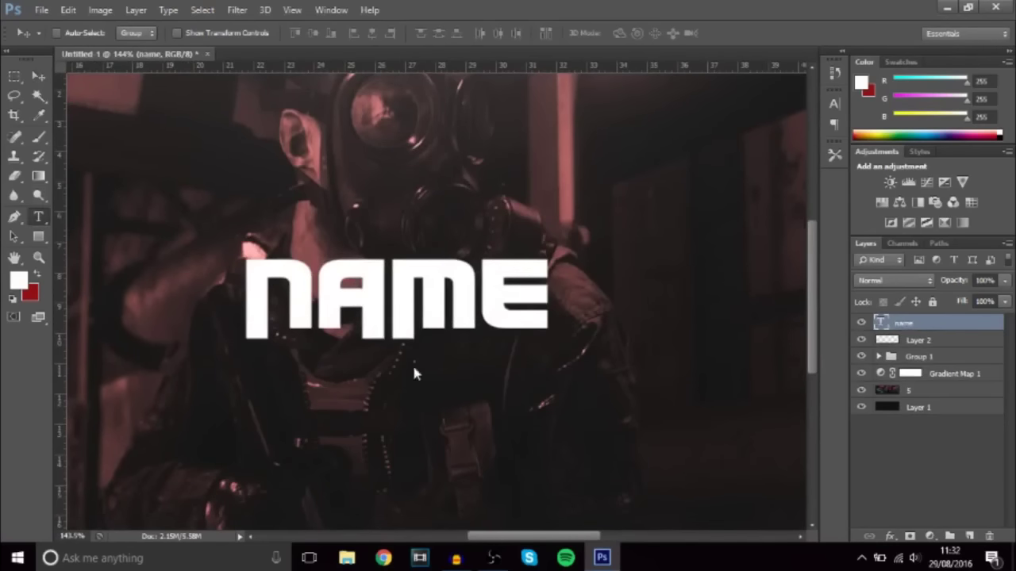
click(343, 412)
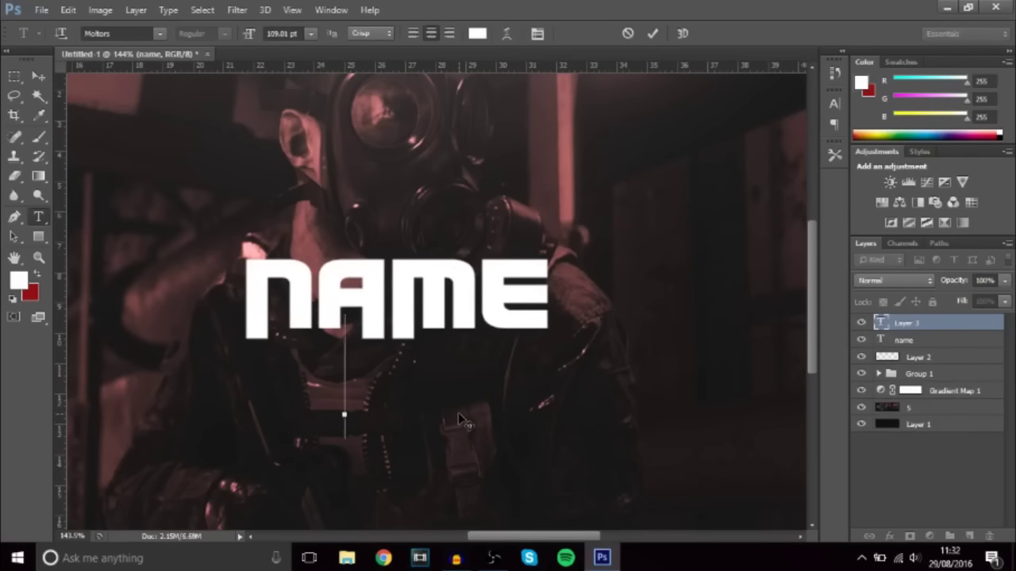
text(OFFICI)
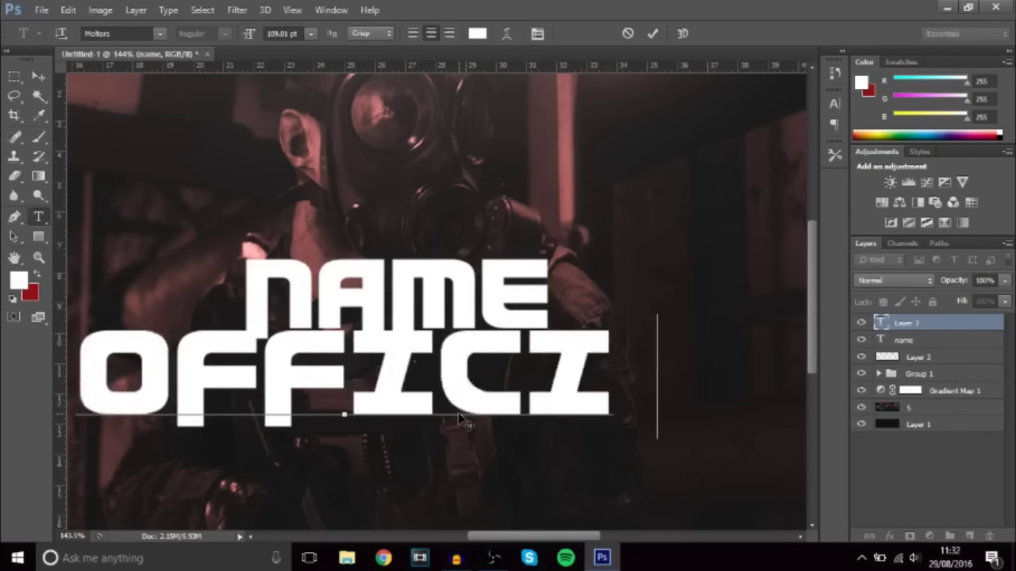
text(AL TWITTE)
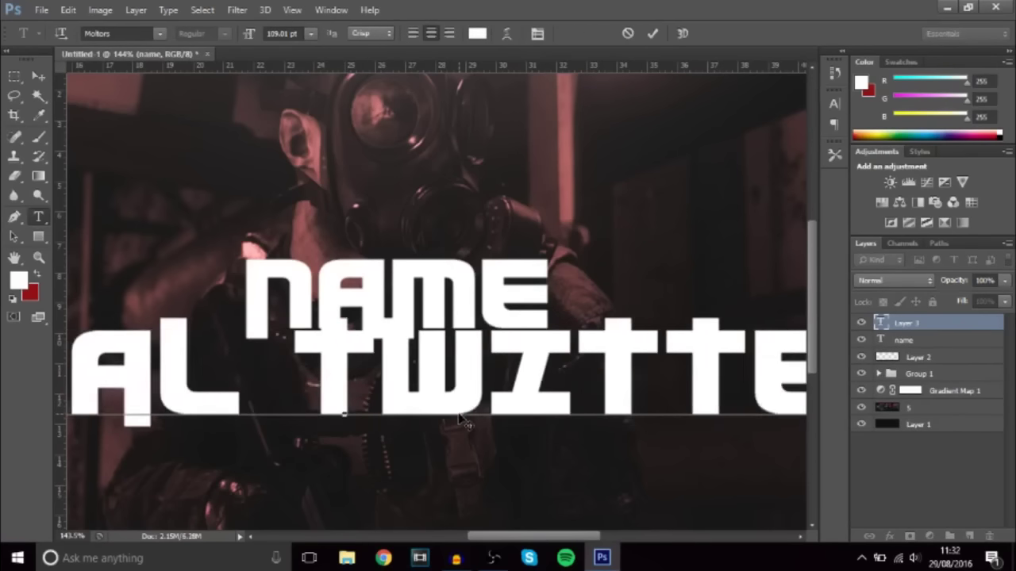
Set the OFFICIAL TWITTER OF text to the Nexa Bold font at 36.01 pt
double_click(883, 323)
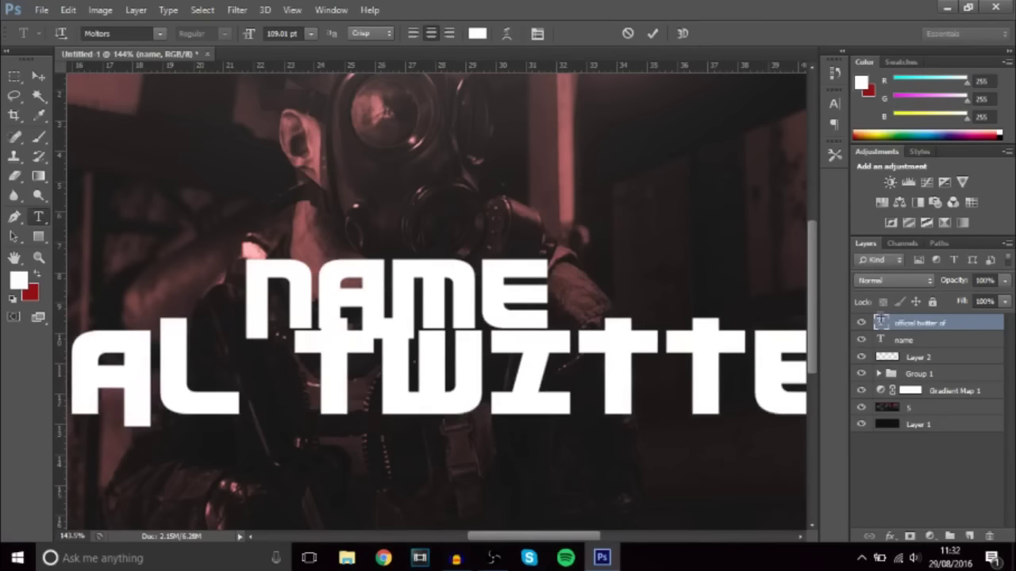
click(99, 30)
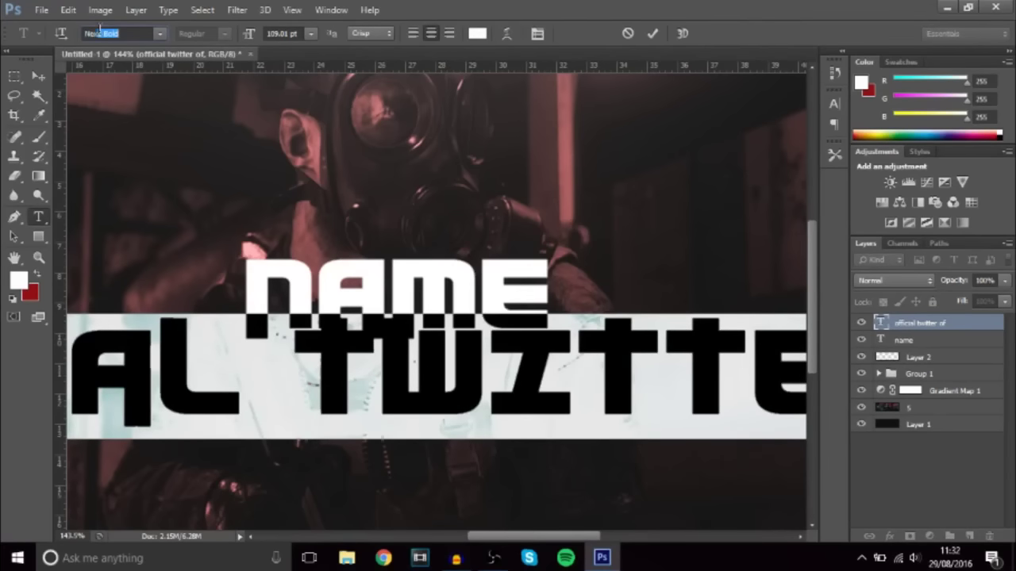
key(Return)
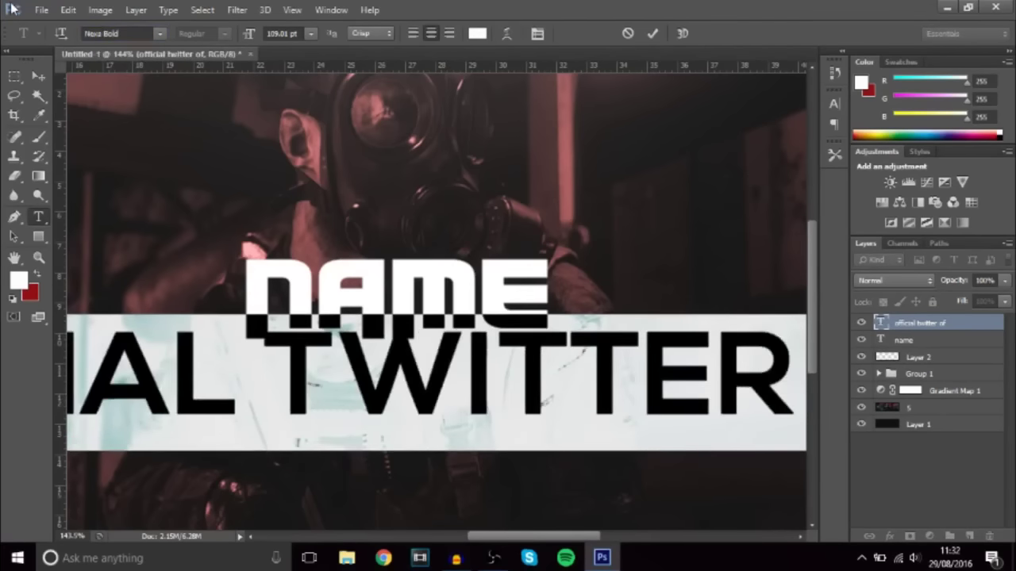
drag(250, 34, 192, 33)
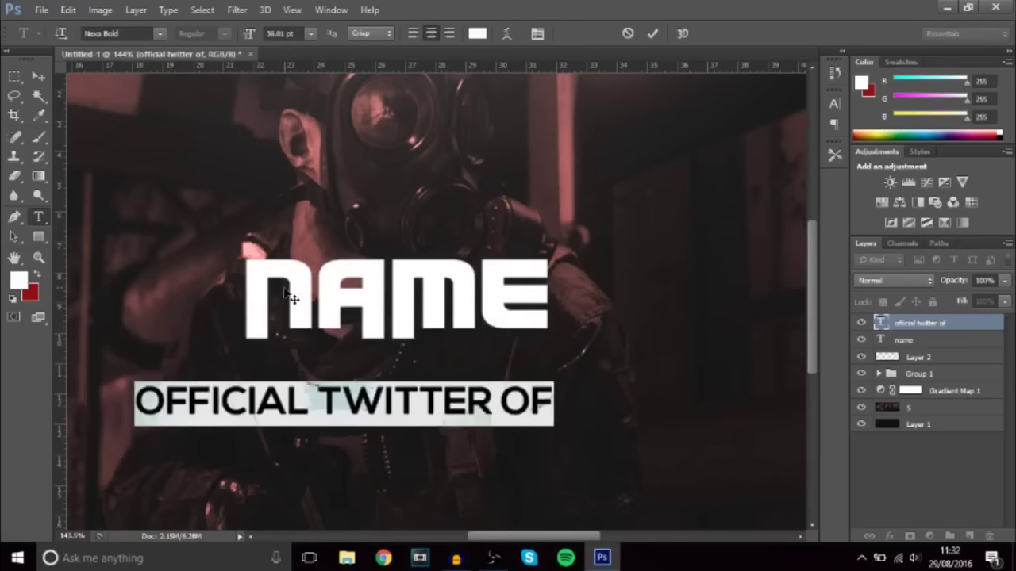
Place the OFFICIAL TWITTER OF text just above NAME and reduce its size to 16.01 pt
drag(344, 401, 423, 210)
drag(249, 34, 230, 35)
drag(305, 135, 288, 150)
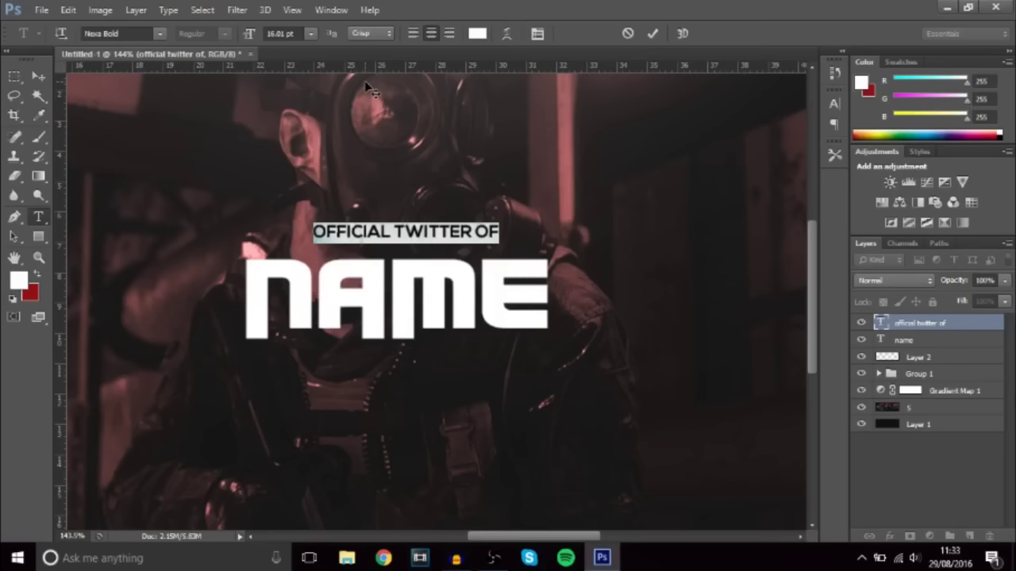
Increase the letter tracking of OFFICIAL TWITTER OF until the line is nearly as wide as NAME
click(834, 102)
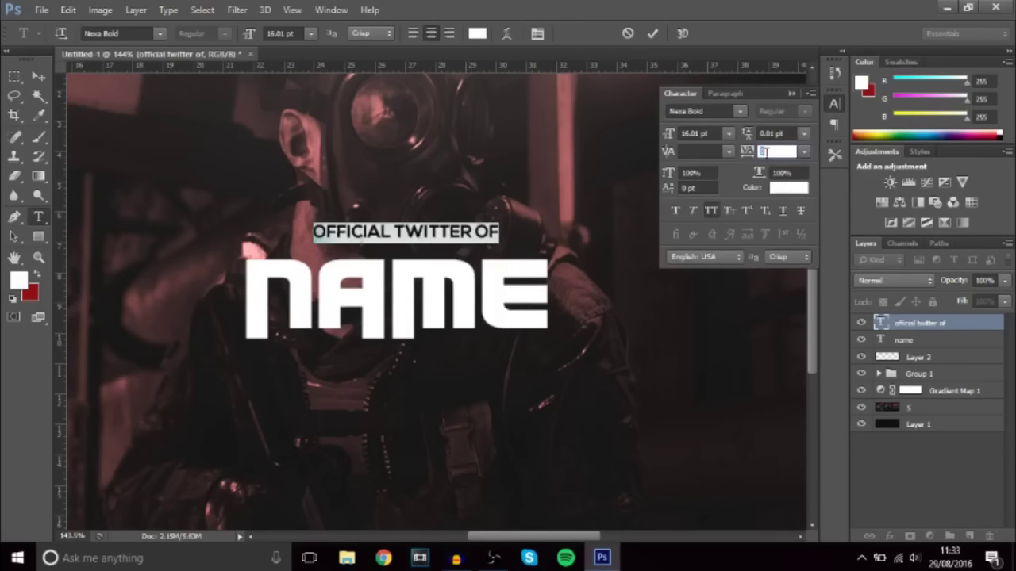
key(Up)
key(Up)
key(Up)
key(Up)
key(Up)
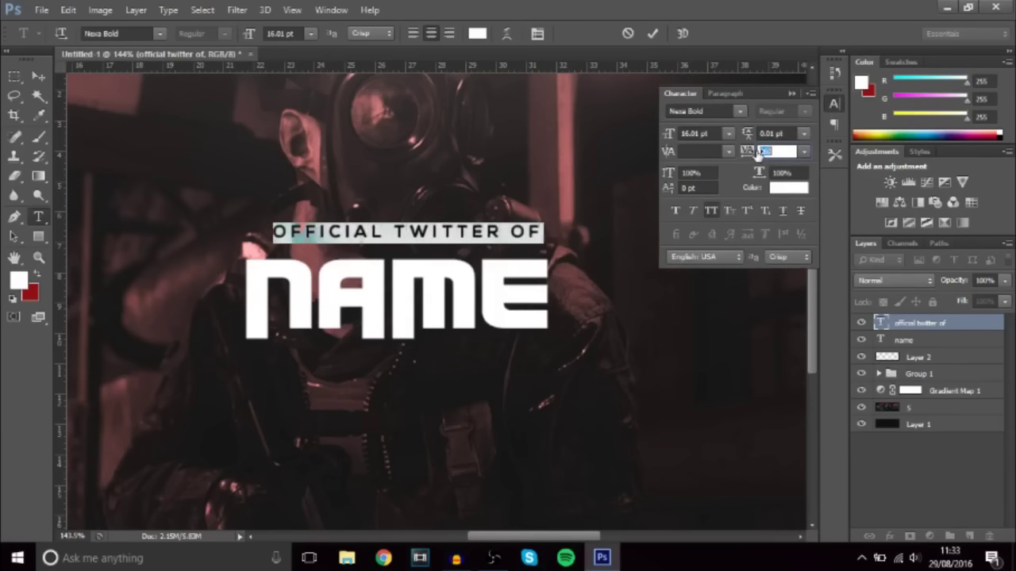
click(791, 93)
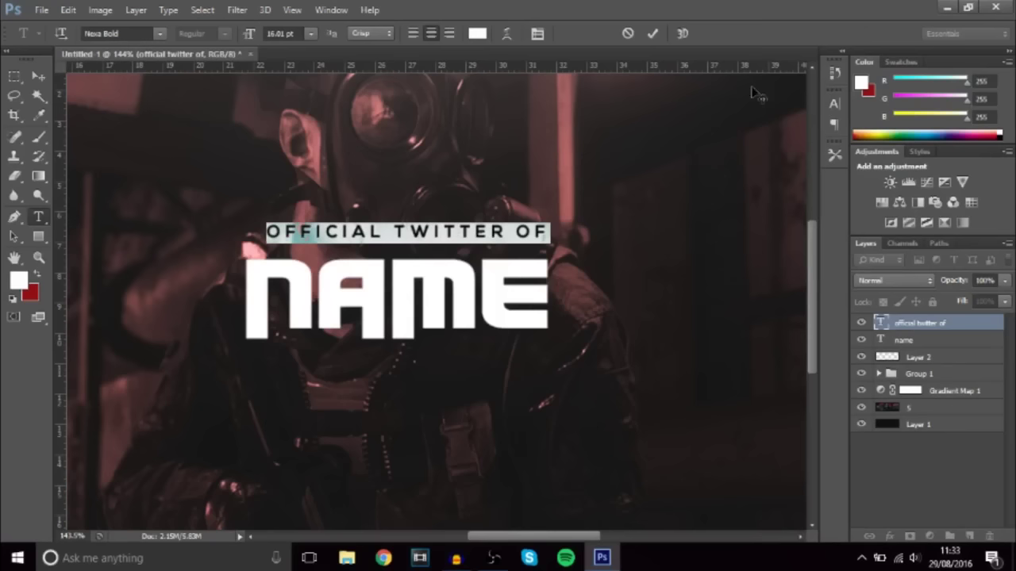
Commit the OFFICIAL TWITTER OF text and nudge it into a centred position close above NAME
click(38, 75)
drag(494, 175, 488, 181)
scroll(488, 183, down, 5)
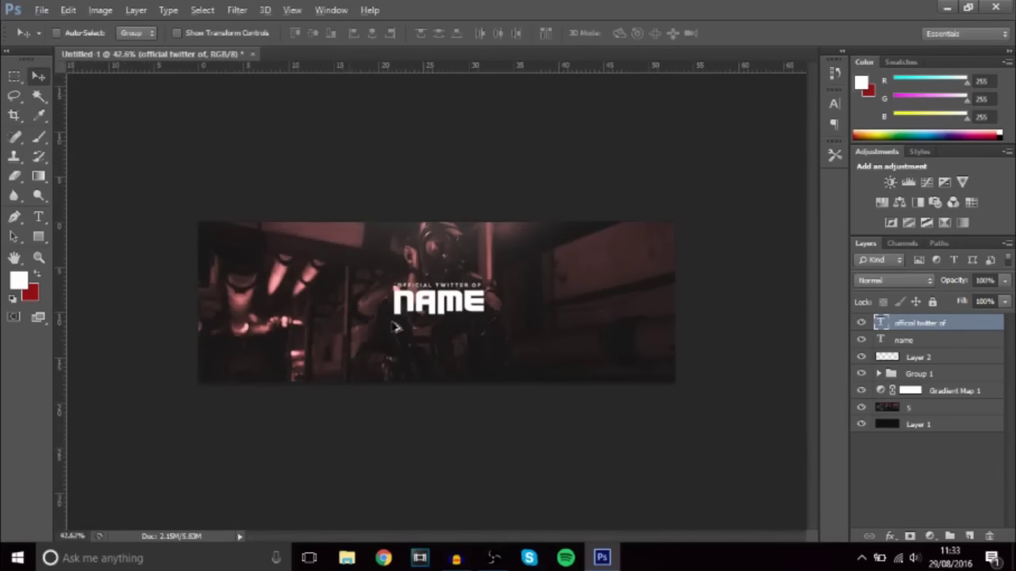
scroll(400, 321, up, 1)
scroll(286, 229, down, 1)
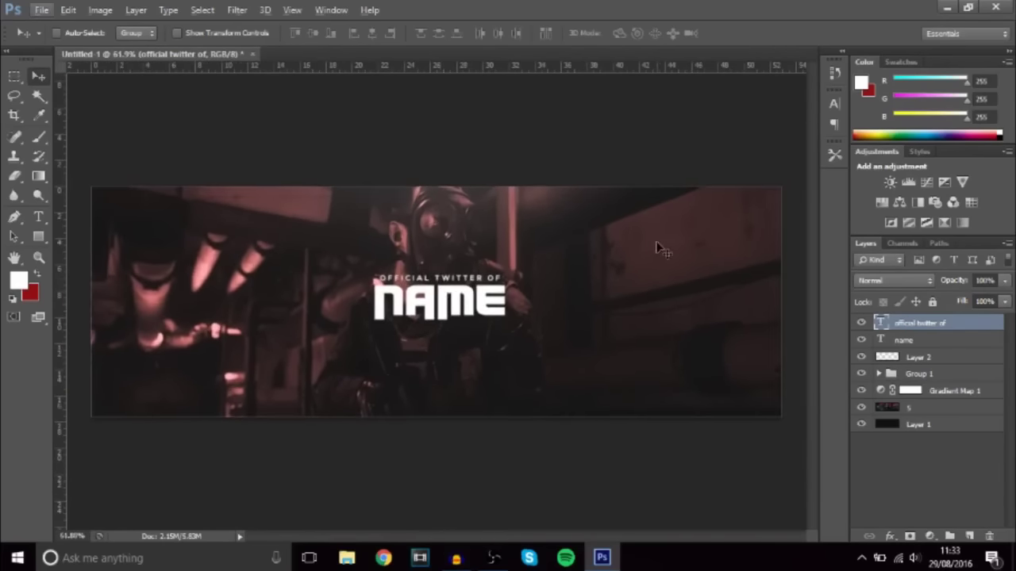
On a new layer, draw a Pen path from below the banner to above its left part and bend it into a curve beneath NAME
click(969, 536)
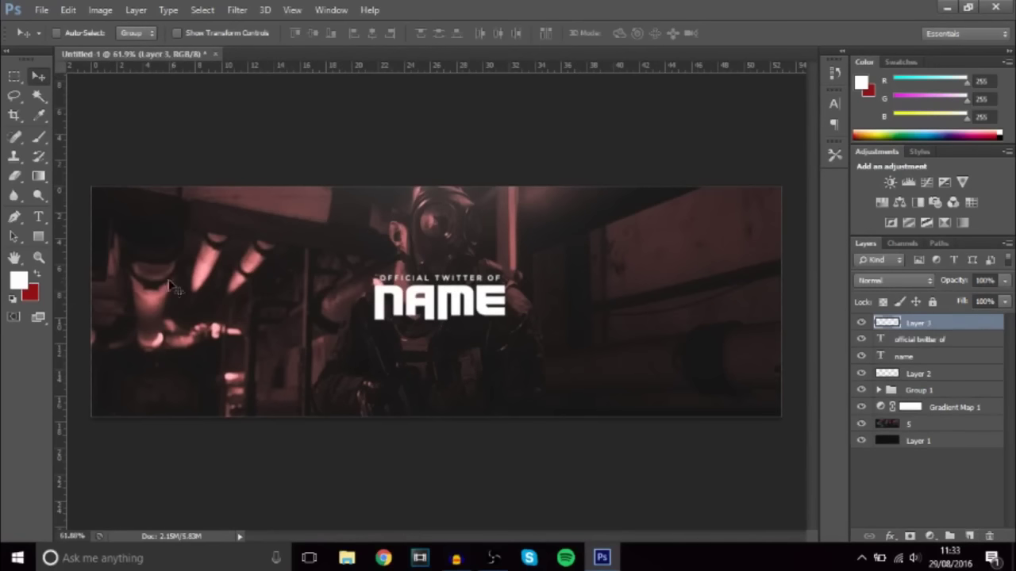
click(15, 218)
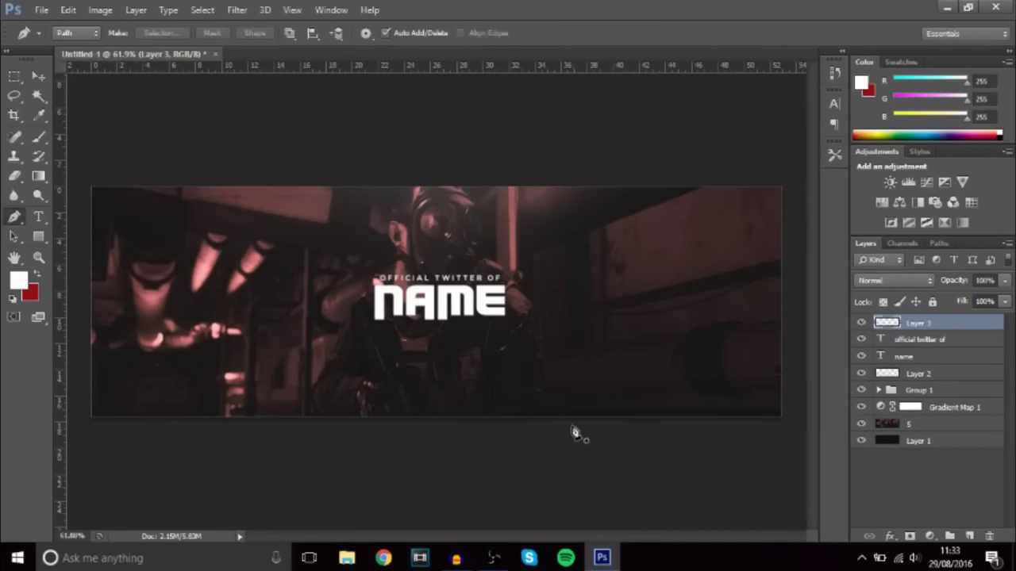
click(615, 423)
click(230, 164)
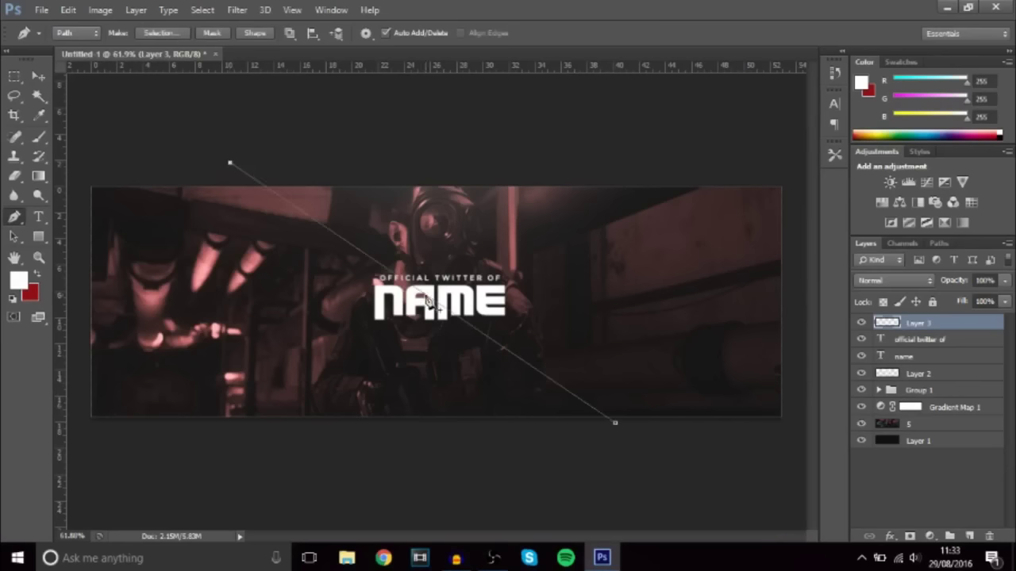
click(431, 305)
drag(429, 301, 378, 337)
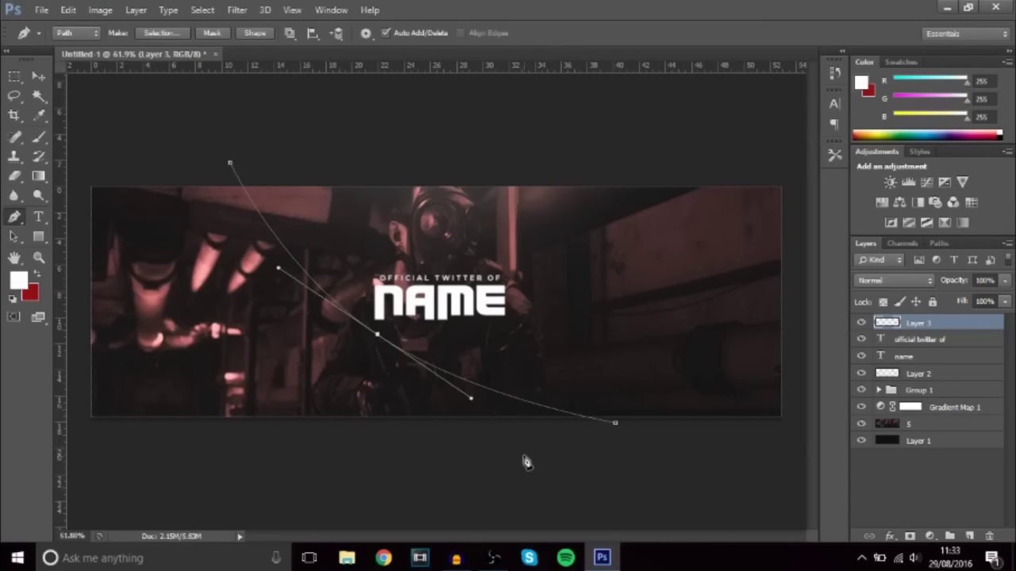
Extend the path with a second, deeper curve that runs below the banner and close it into a swoosh outline
scroll(527, 463, down, 2)
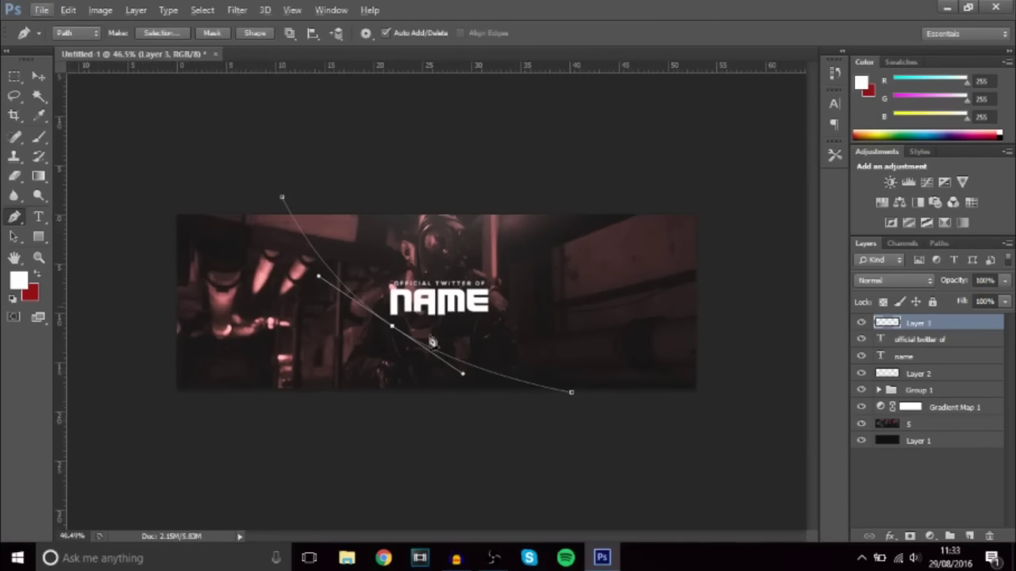
drag(492, 423, 691, 445)
key(ctrl+z)
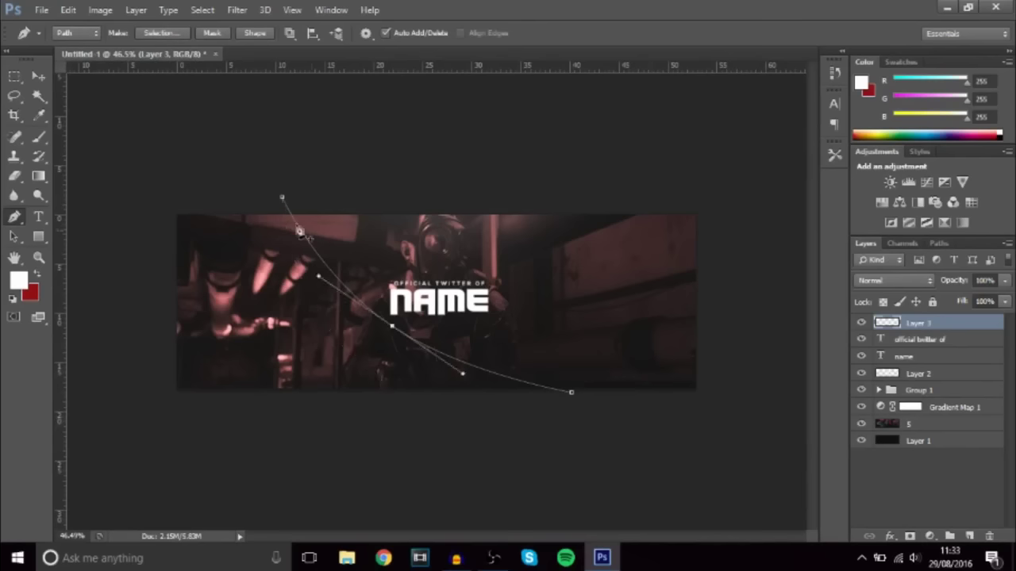
click(262, 205)
drag(507, 417, 596, 288)
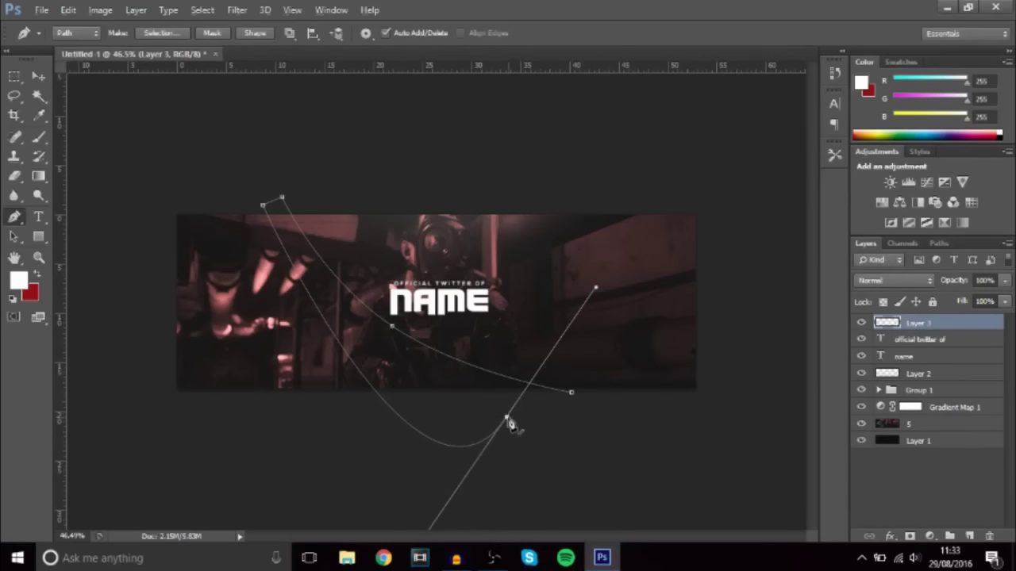
click(507, 418)
click(571, 393)
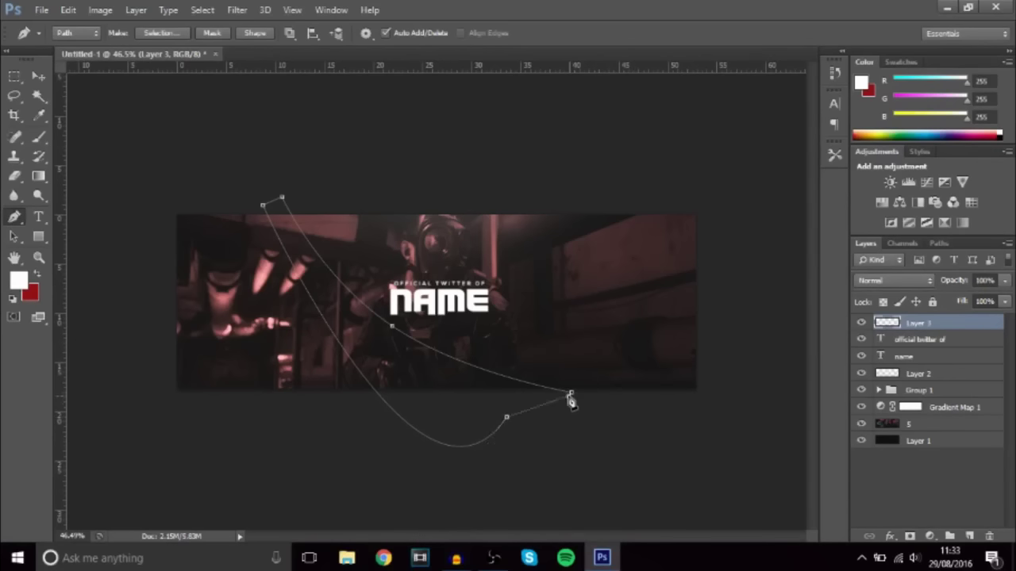
right_click(564, 375)
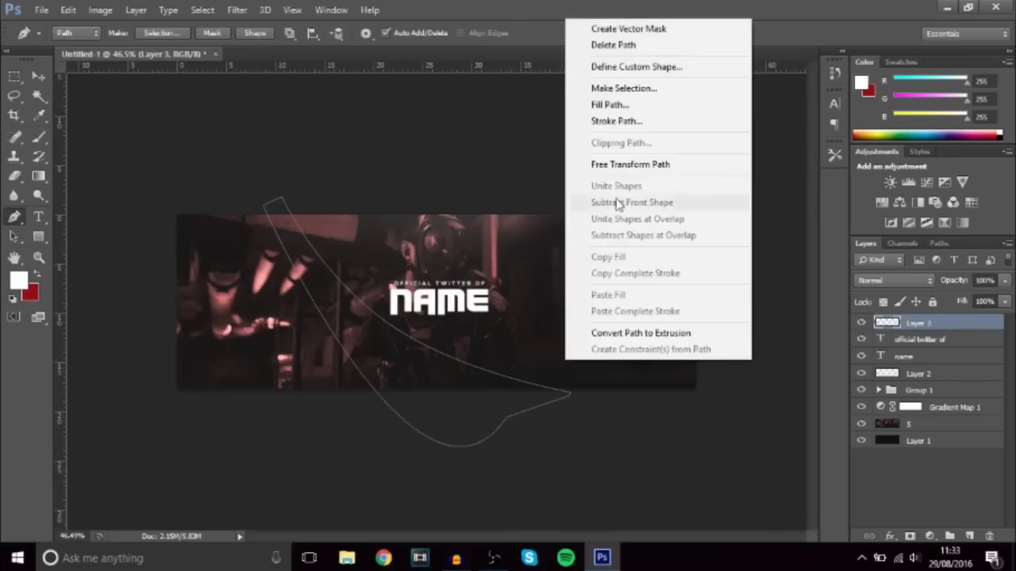
click(635, 120)
click(603, 211)
Fill the closed swoosh path with the red colour cc1515 and clear the path outline
right_click(503, 262)
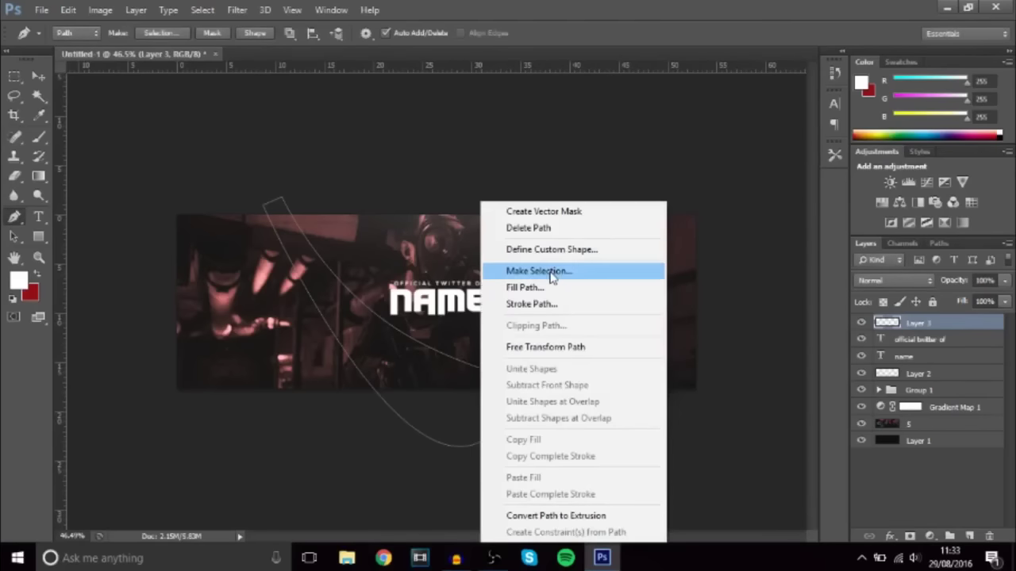
click(524, 288)
click(270, 153)
click(246, 193)
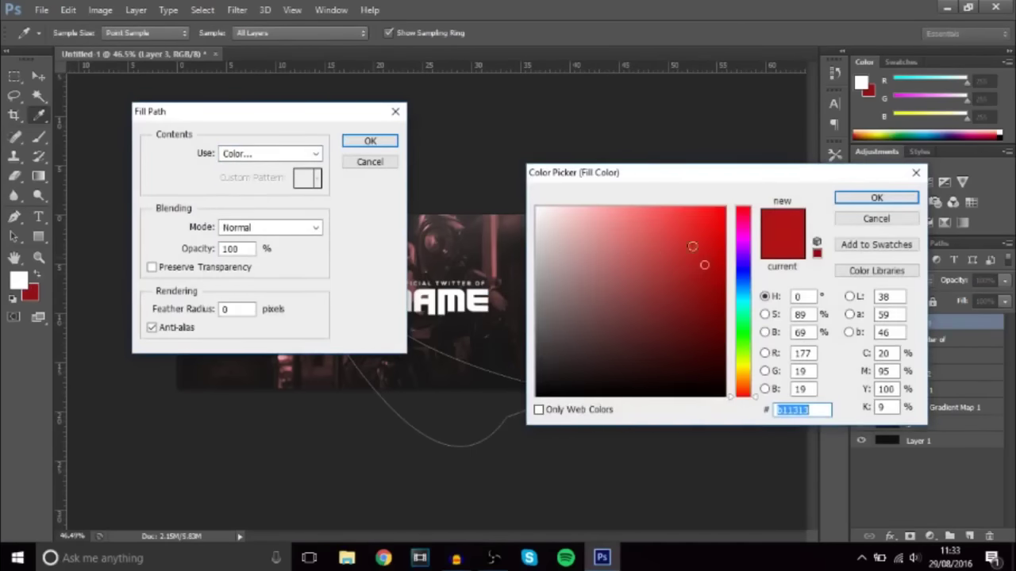
text(cc1515)
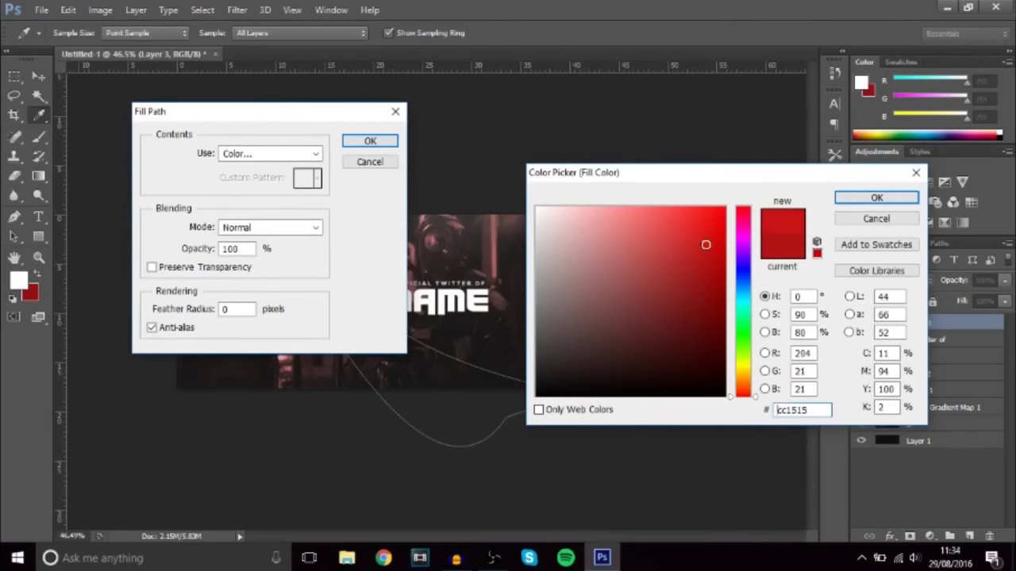
key(Return)
click(370, 141)
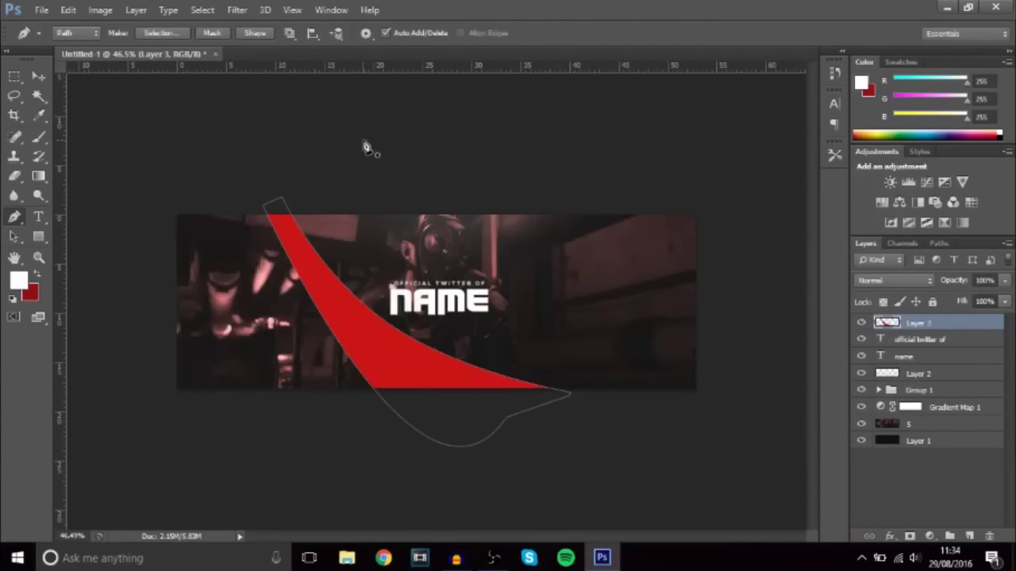
key(Escape)
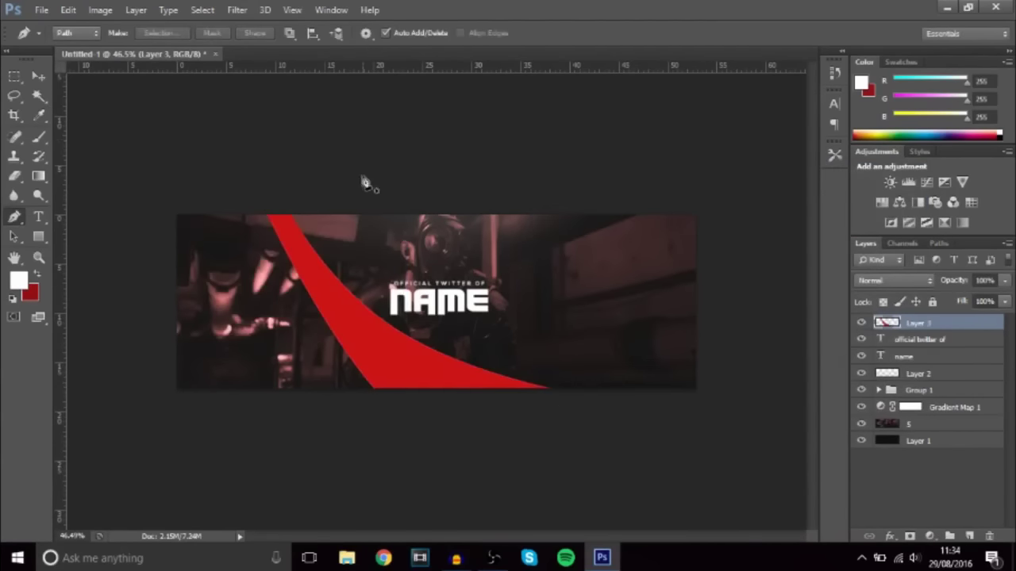
Add a new layer above the red swoosh and clip it to the swoosh layer
scroll(332, 289, up, 3)
scroll(268, 379, up, 1)
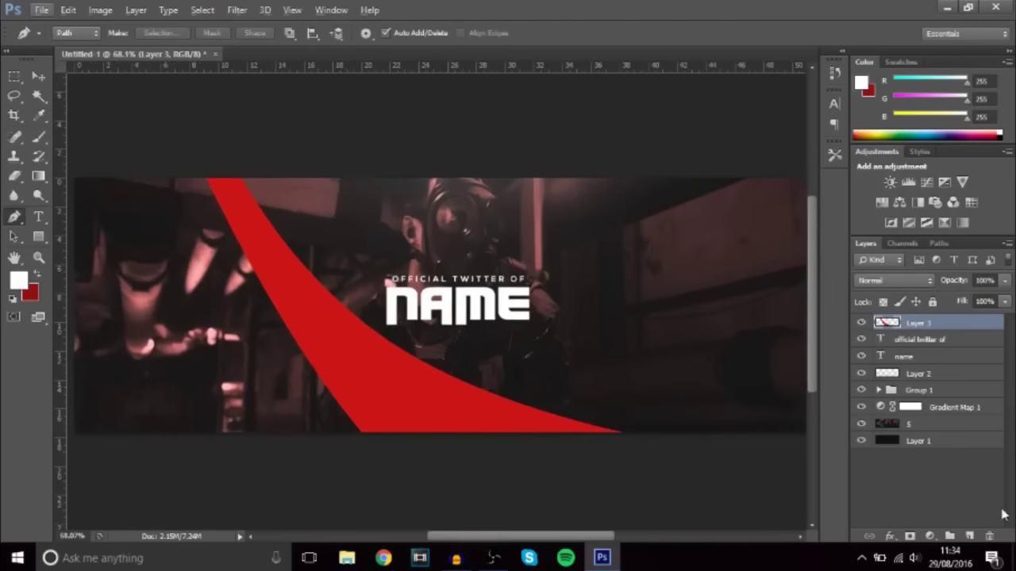
click(975, 537)
right_click(978, 324)
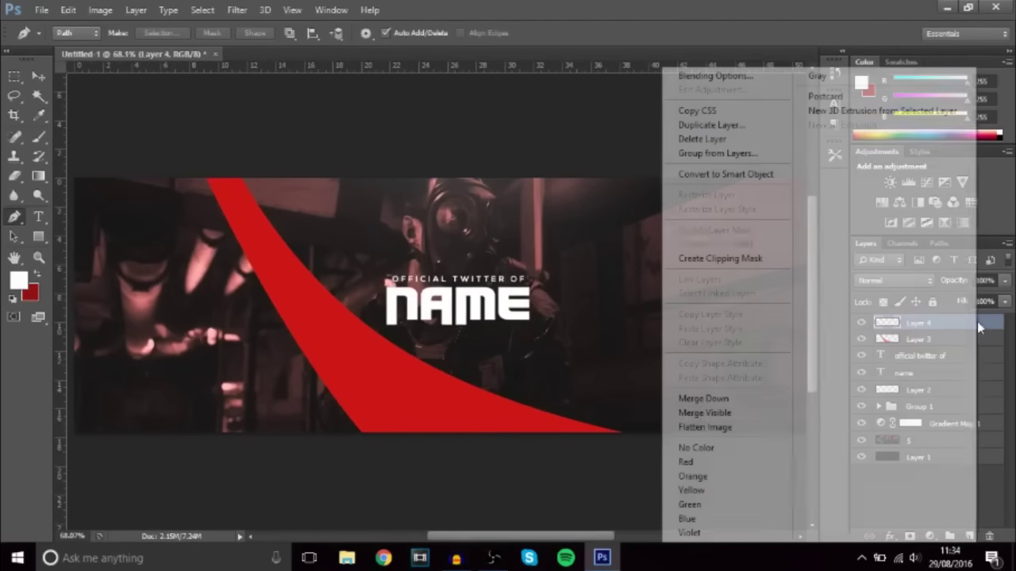
click(732, 259)
Draw a closed Pen path that curves down the middle of the red swoosh and encloses the area right of it
click(462, 440)
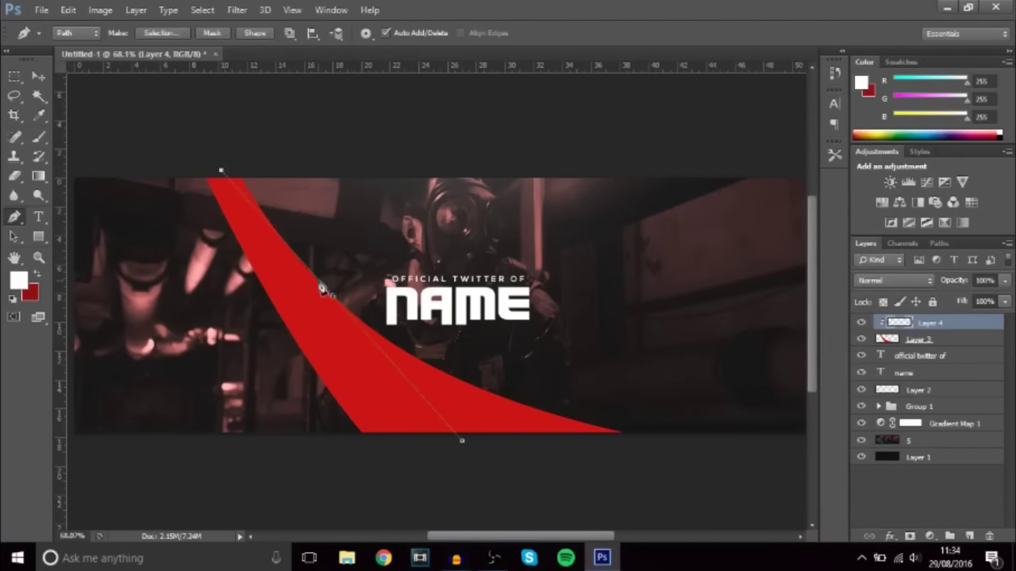
drag(319, 286, 305, 307)
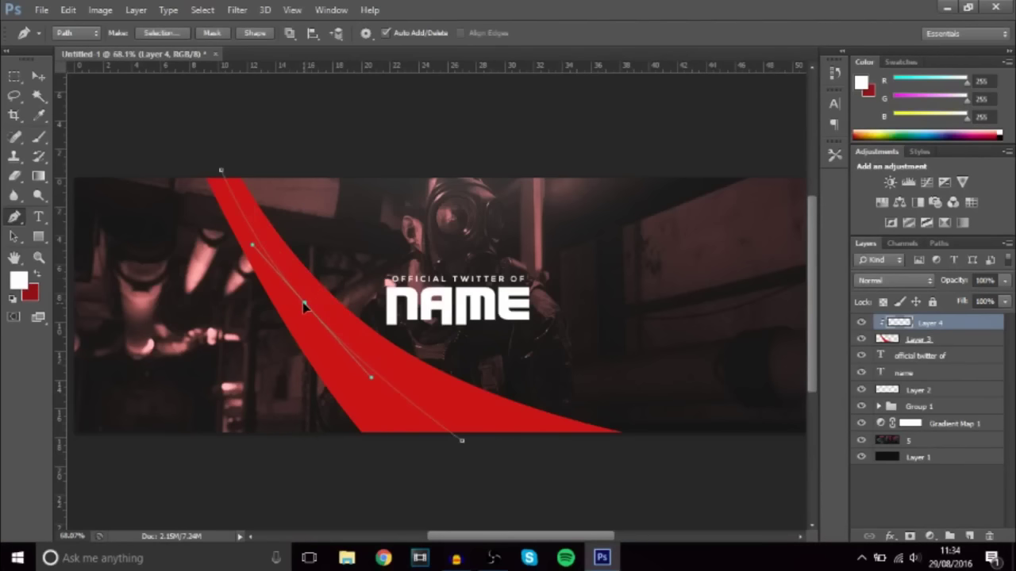
click(495, 144)
drag(673, 365, 723, 522)
click(464, 441)
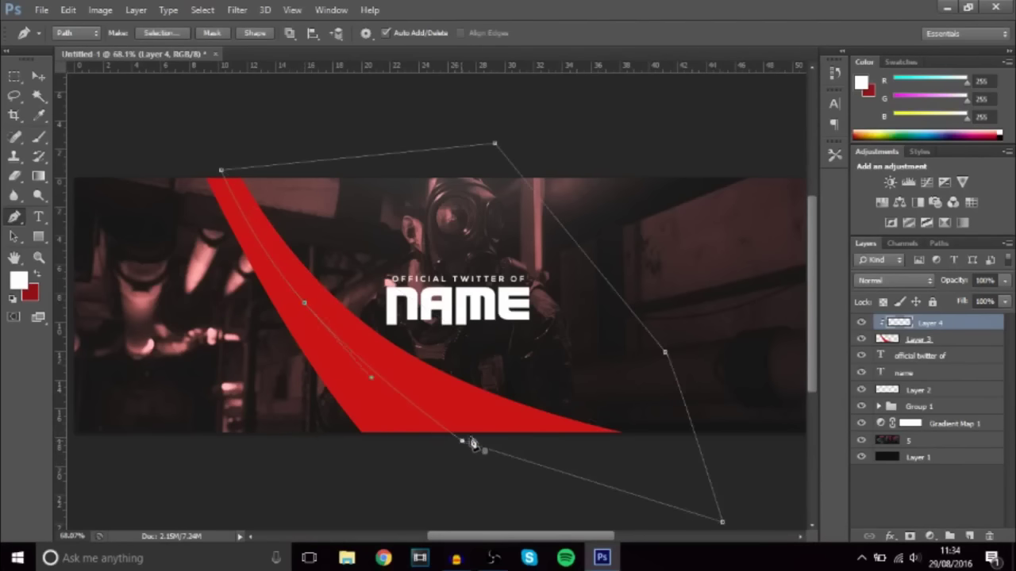
Fill the closed path with the darker red colour 920f0f on the clipped layer and clear the path outline
right_click(496, 413)
click(547, 158)
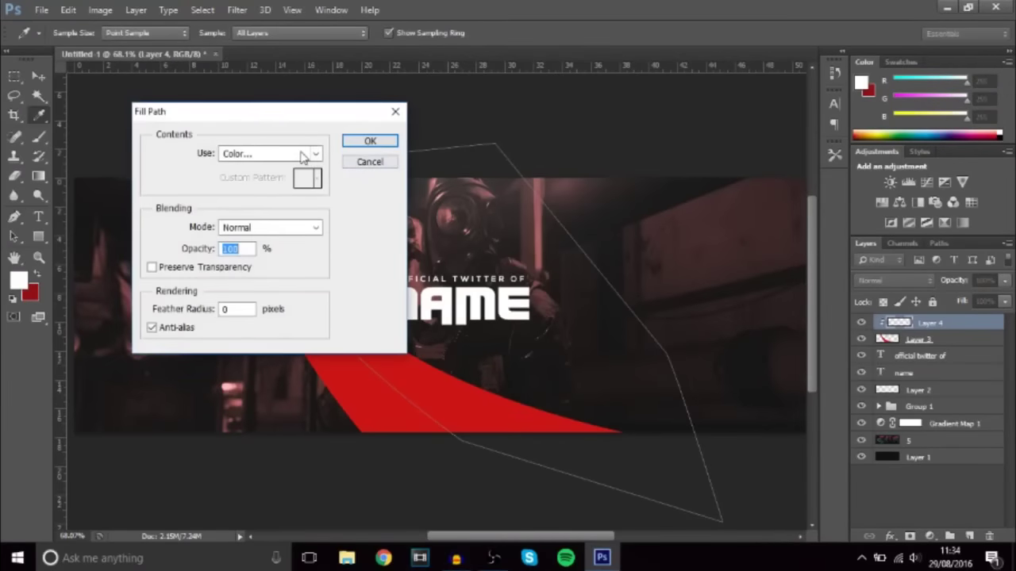
click(266, 153)
click(246, 193)
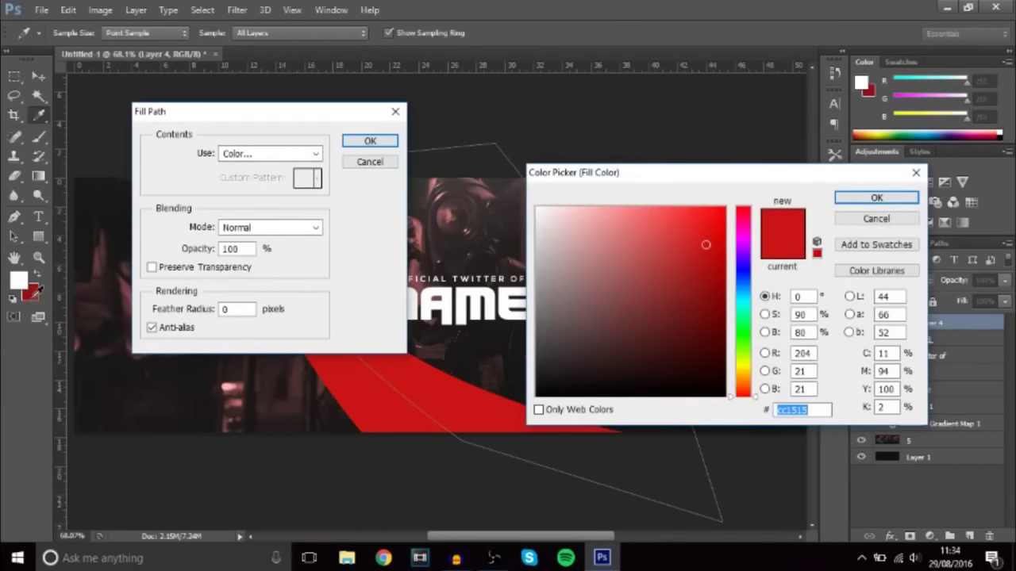
drag(706, 245, 704, 289)
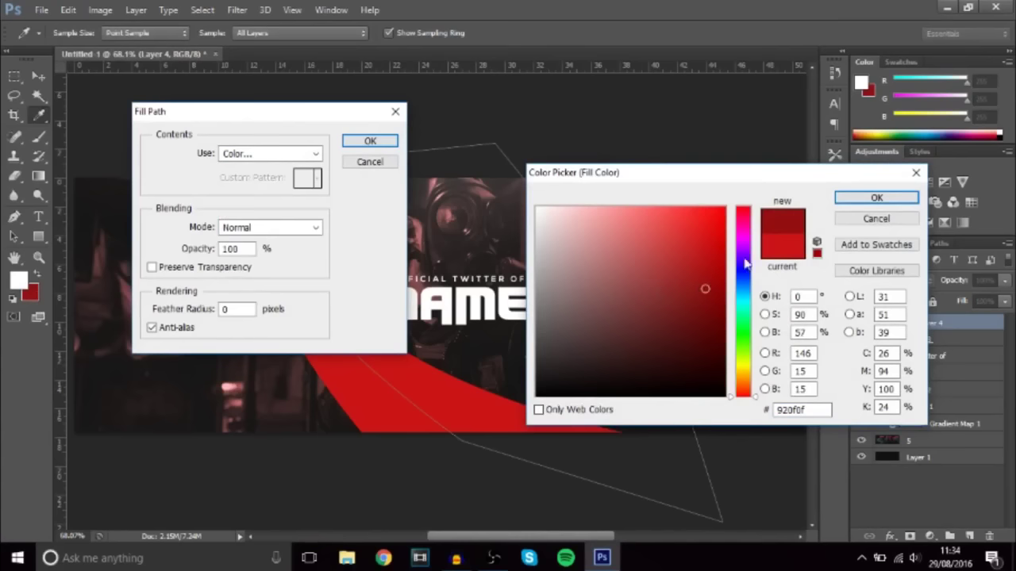
click(874, 198)
click(366, 141)
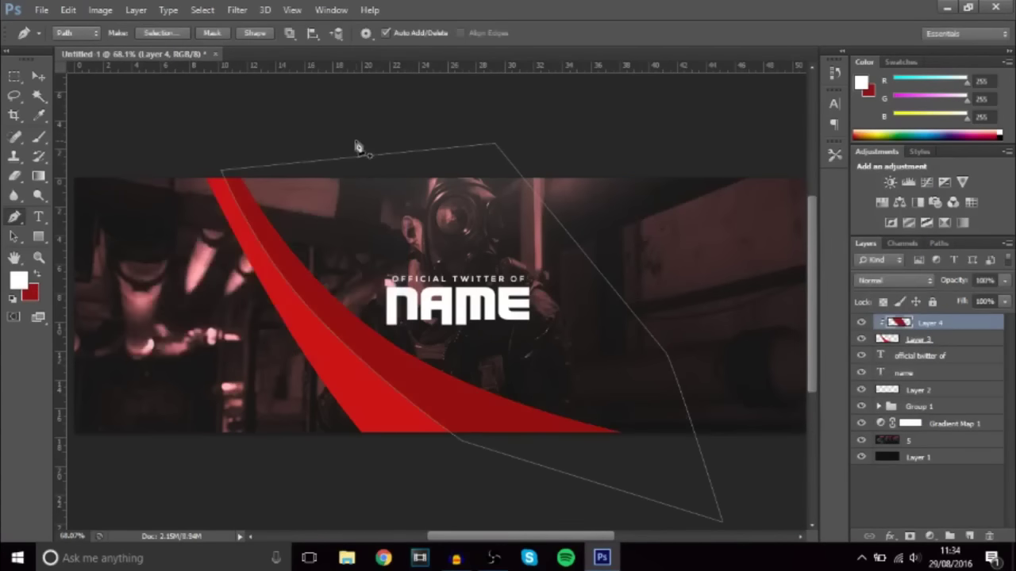
key(Return)
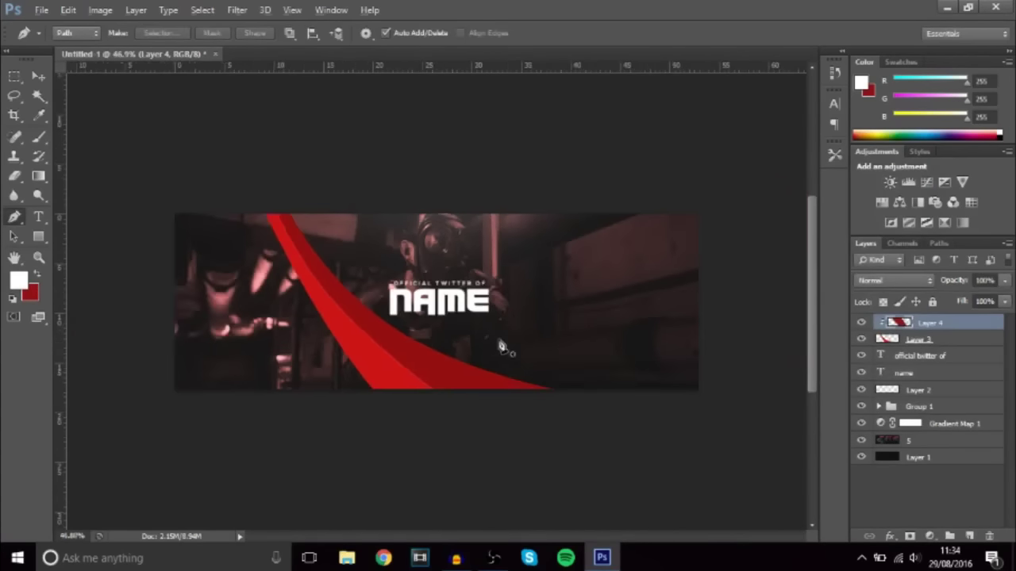
Combine the red swoosh layer and its clipped dark red layer into a single item
scroll(506, 349, down, 2)
scroll(311, 368, up, 1)
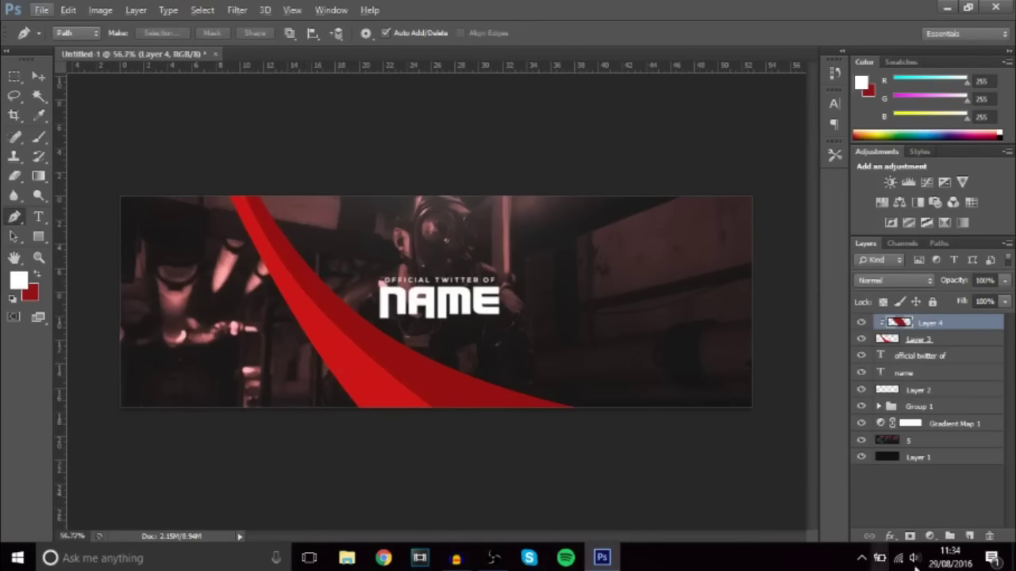
shift+click(963, 344)
key(ctrl+g)
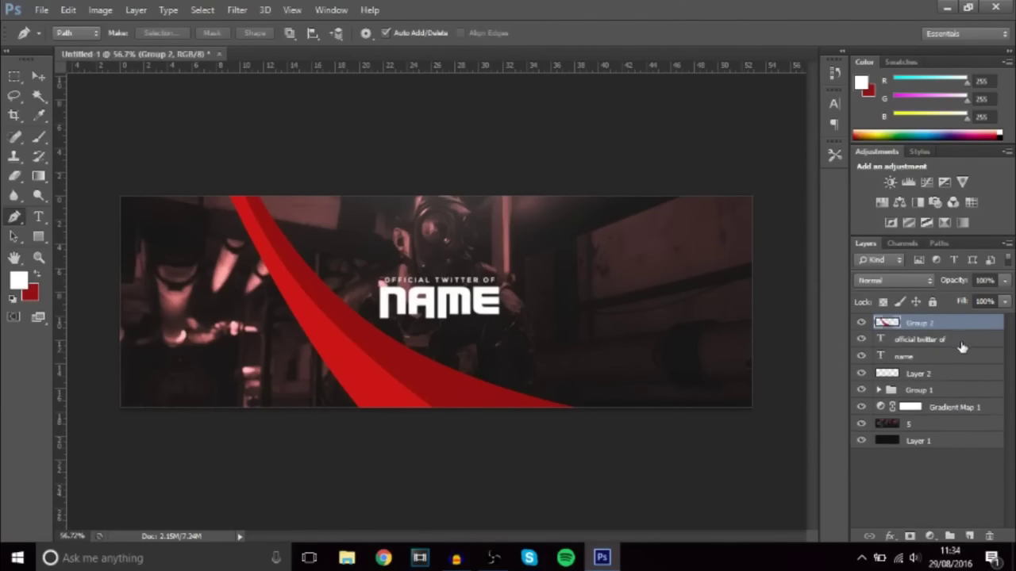
On a new layer beneath the combined swoosh, draw a closed Pen path for a thin curved strip along the swoosh's left edge
click(929, 340)
click(972, 536)
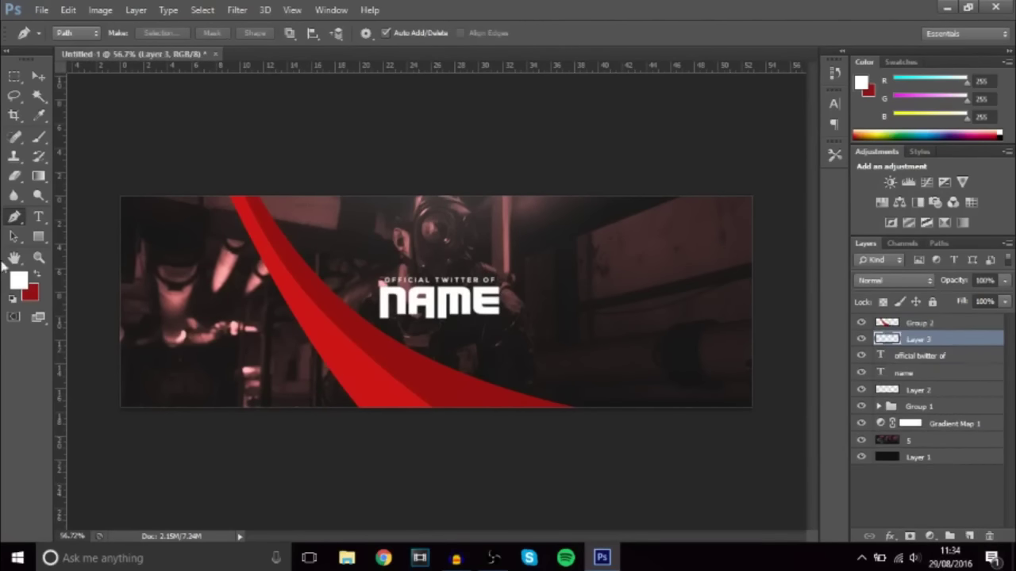
scroll(279, 373, up, 2)
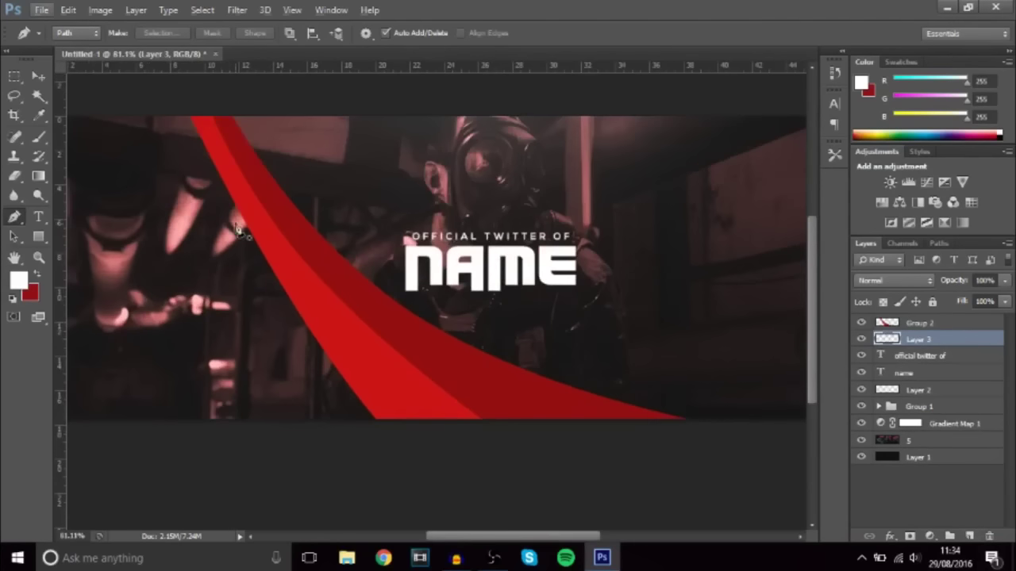
click(216, 161)
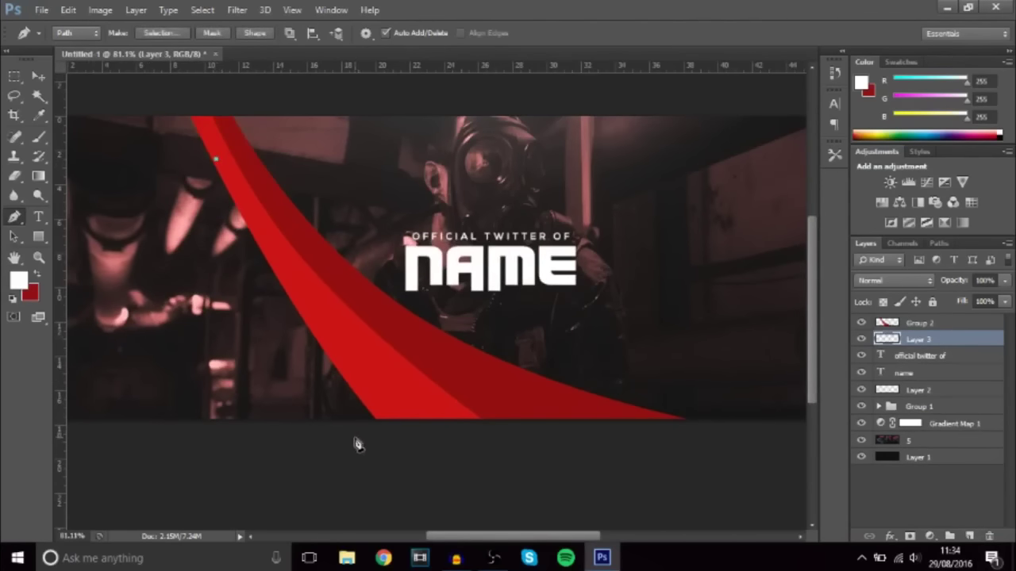
drag(347, 429, 275, 307)
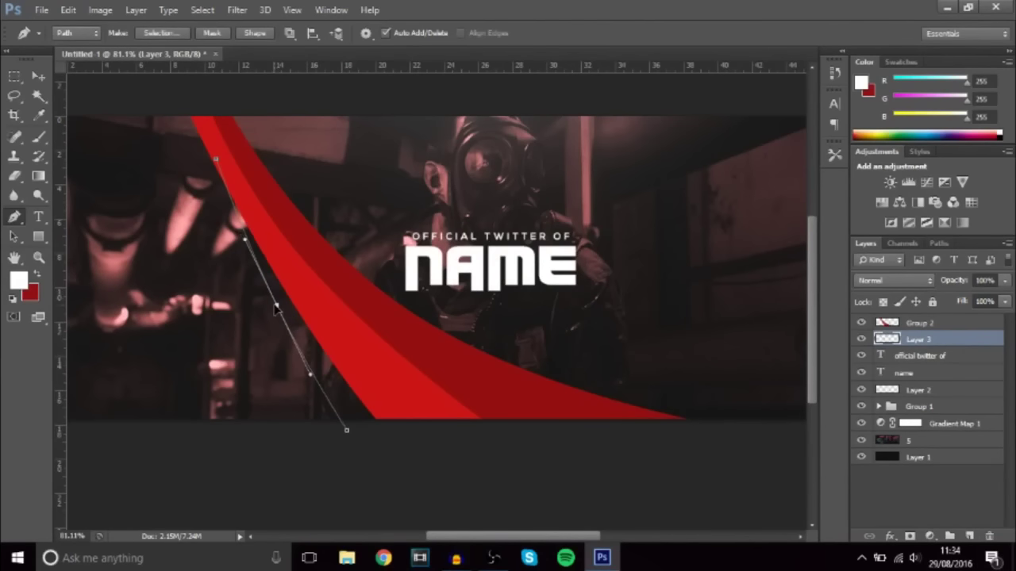
drag(421, 442, 400, 380)
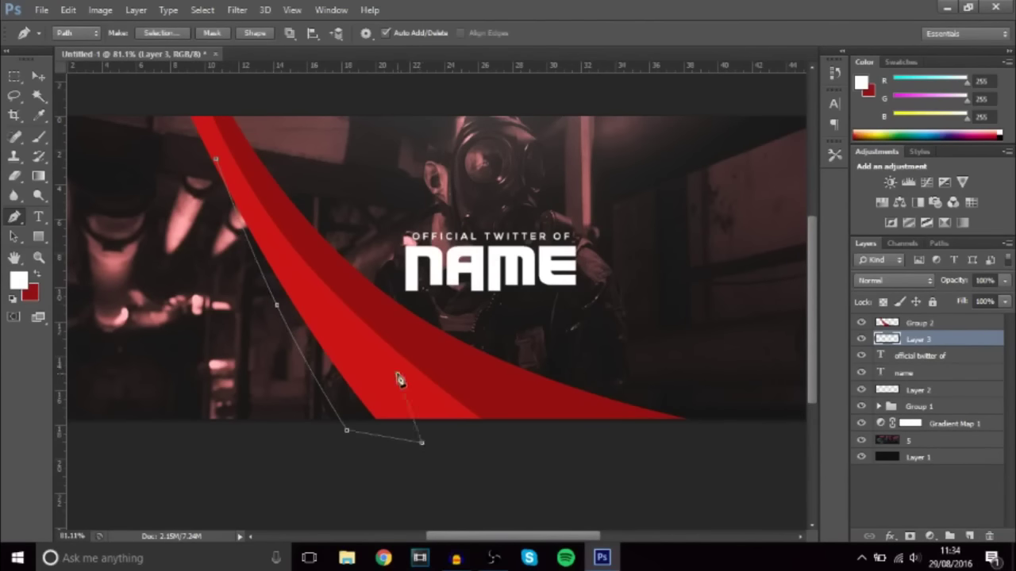
click(215, 162)
Fill the thin strip path with White and clear the path outline
right_click(224, 165)
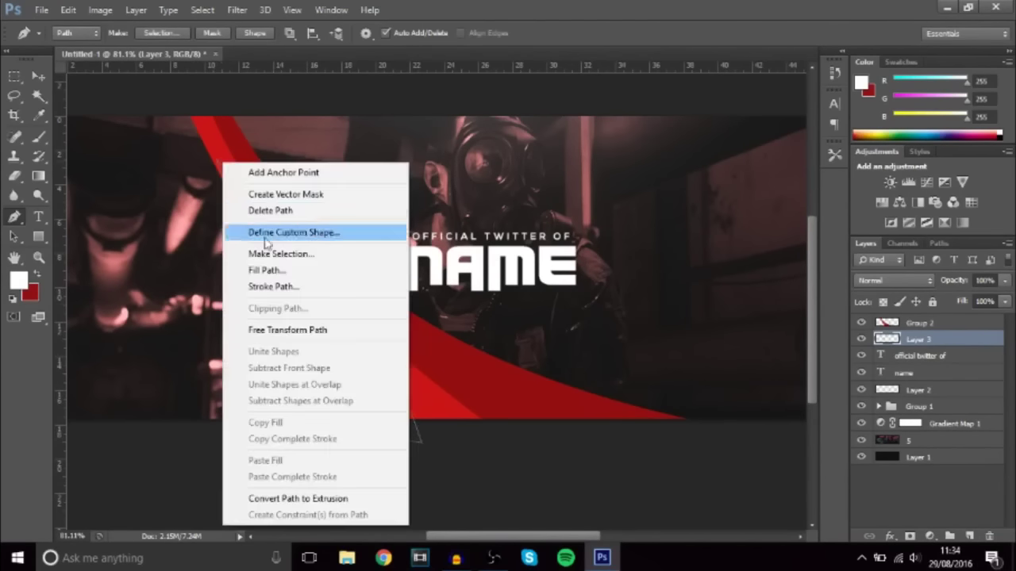
click(255, 267)
click(282, 153)
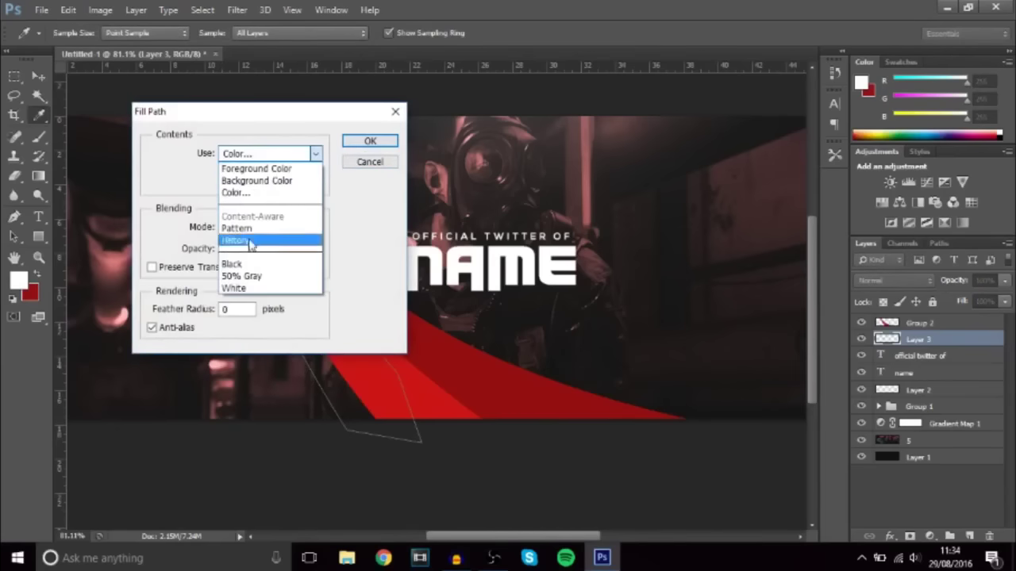
click(237, 290)
key(Return)
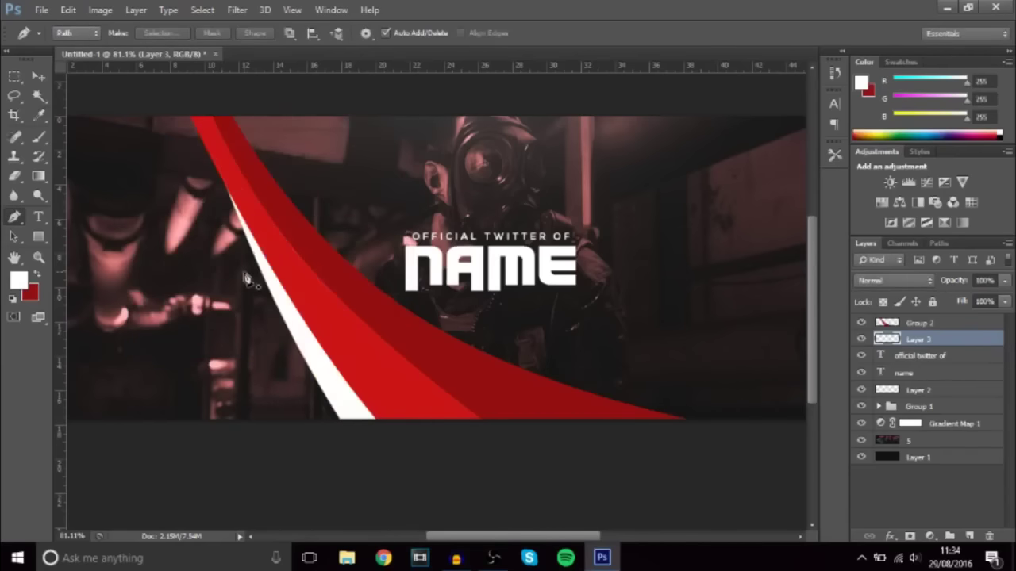
scroll(199, 340, down, 3)
key(alt)
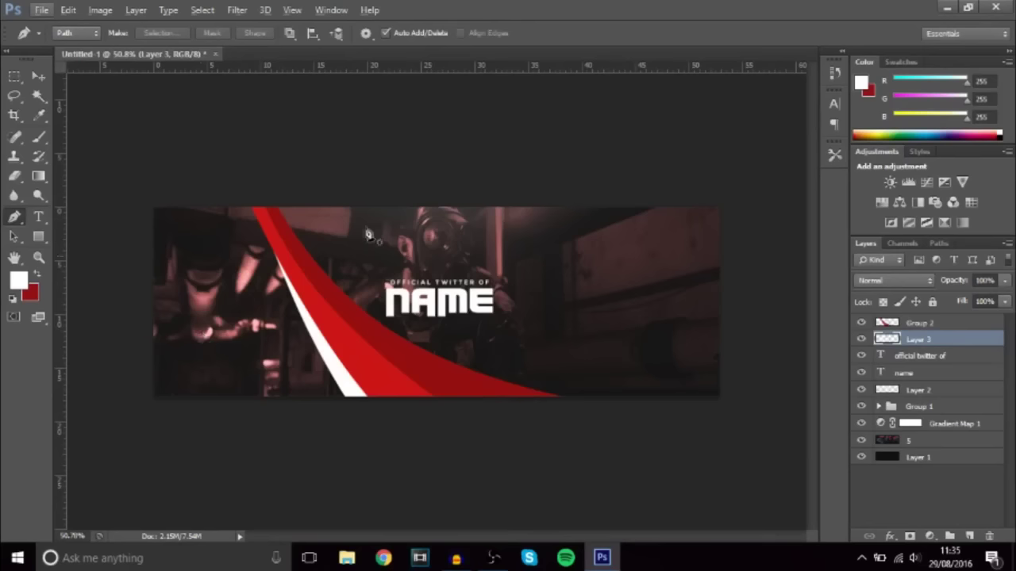
On a new layer above the tagline text layer, draw a closed Pen path enclosing the banner's left part up to the red swoosh
click(921, 358)
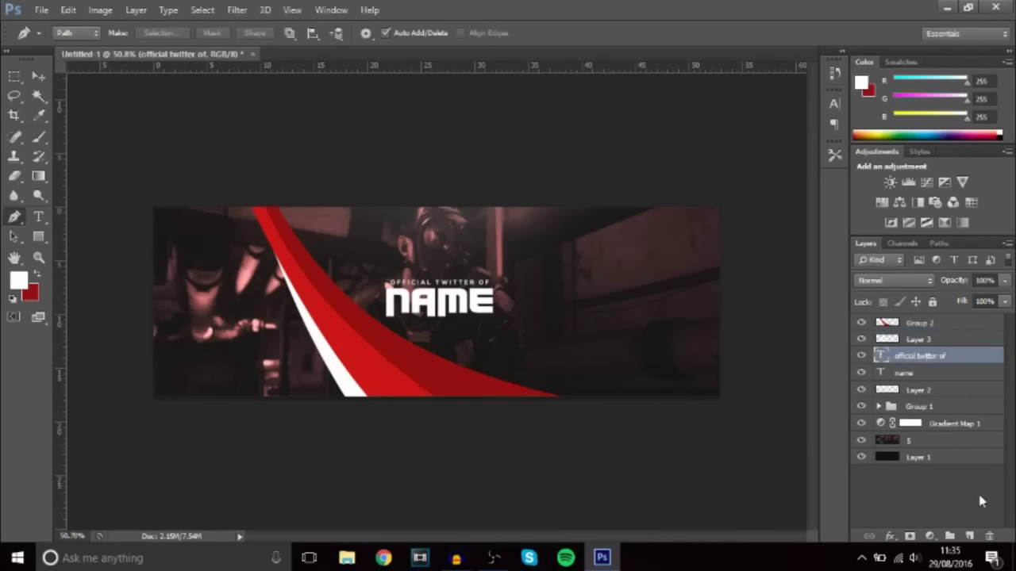
click(972, 537)
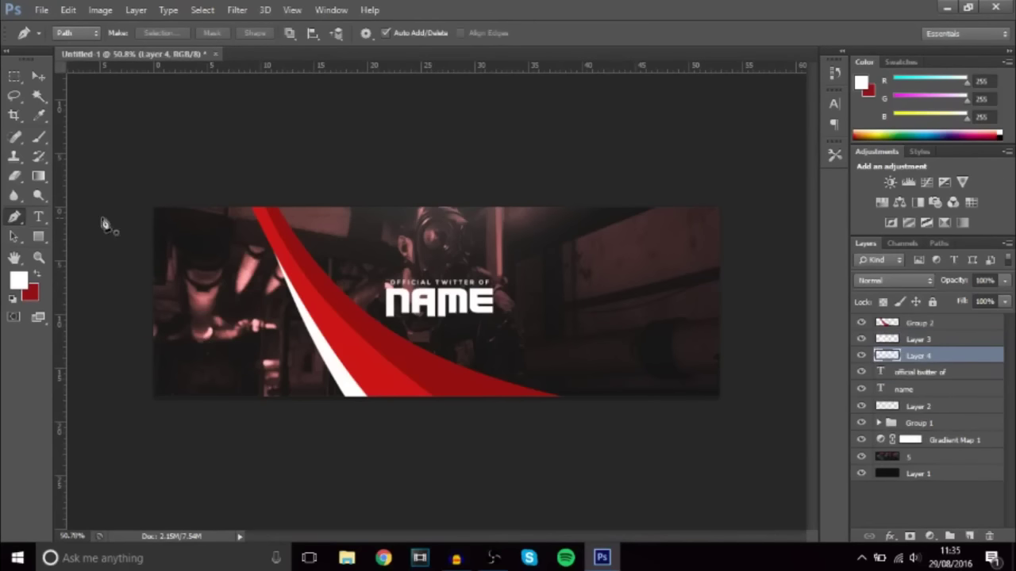
click(14, 76)
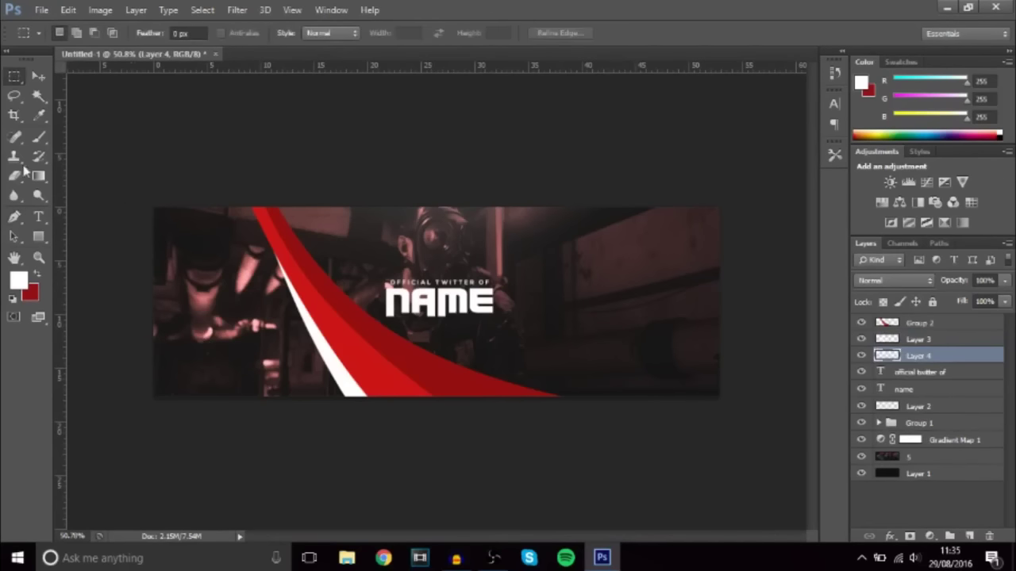
click(19, 219)
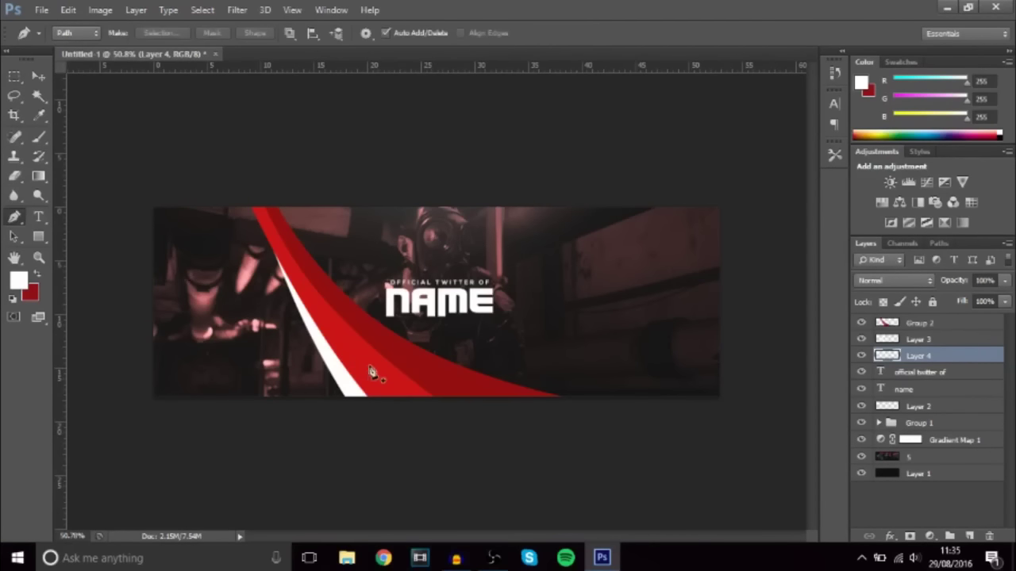
click(409, 406)
click(313, 286)
click(249, 186)
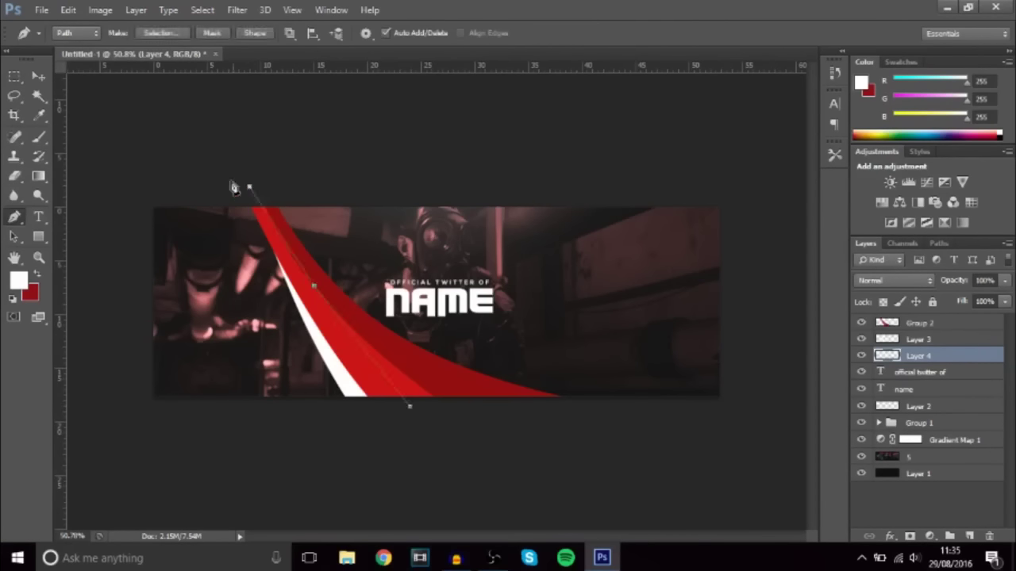
click(134, 169)
click(134, 405)
click(258, 441)
click(412, 433)
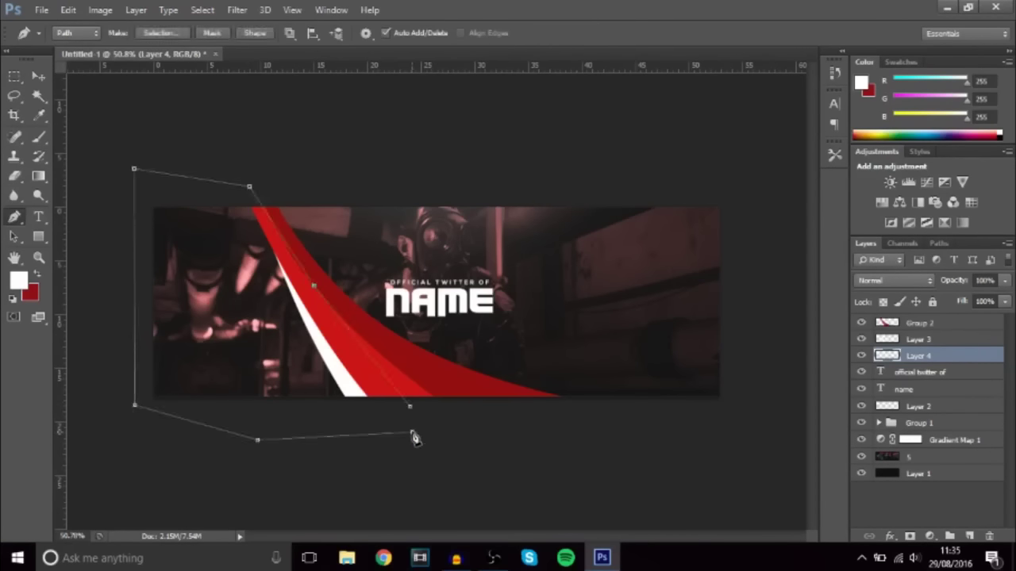
click(410, 405)
Fill the path over the banner's left part with White and clear the path outline
right_click(258, 261)
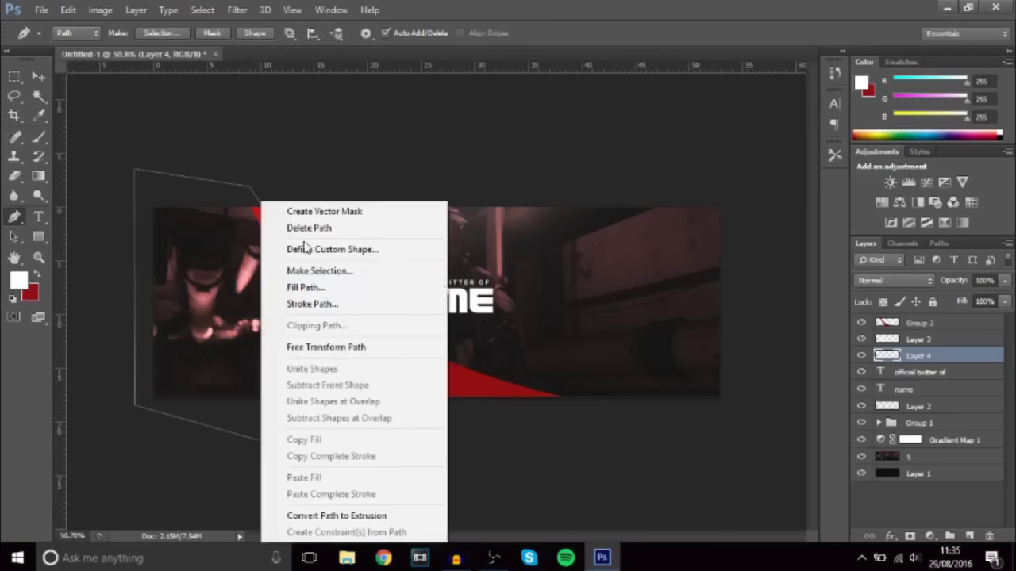
click(301, 288)
key(Return)
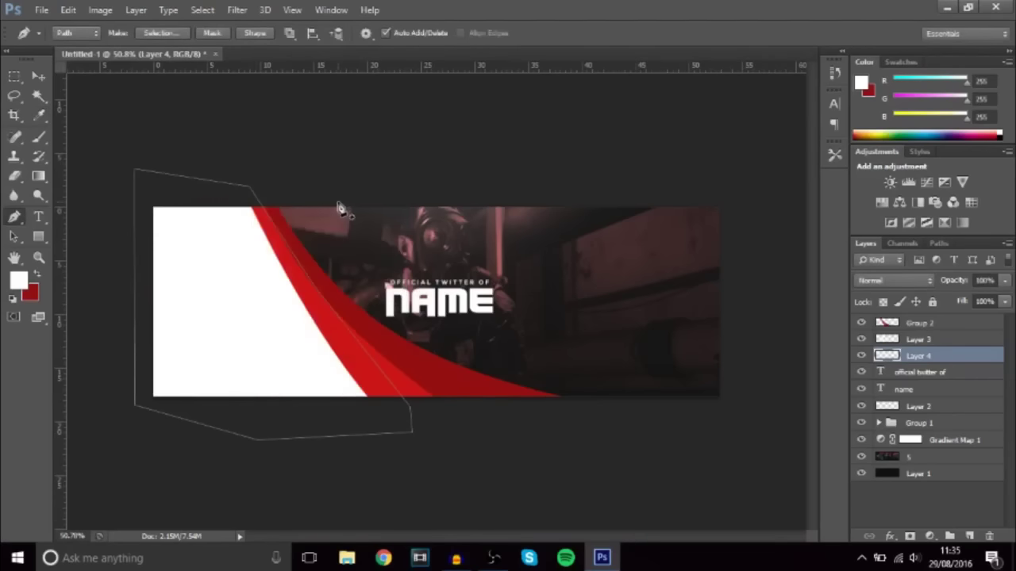
key(Return)
Set the white left-side layer's blending mode to Overlay and its opacity to 70%
click(871, 281)
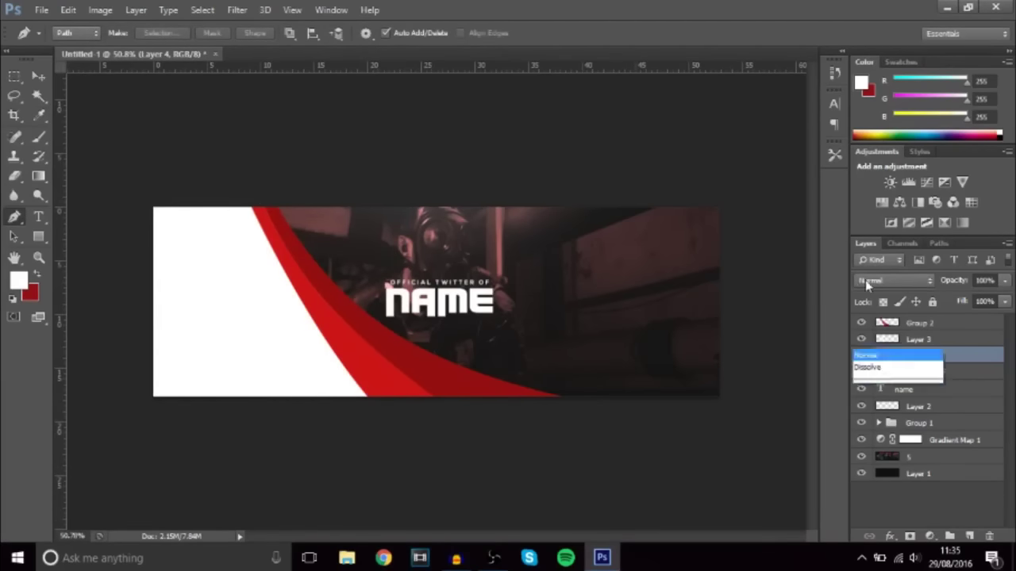
click(872, 192)
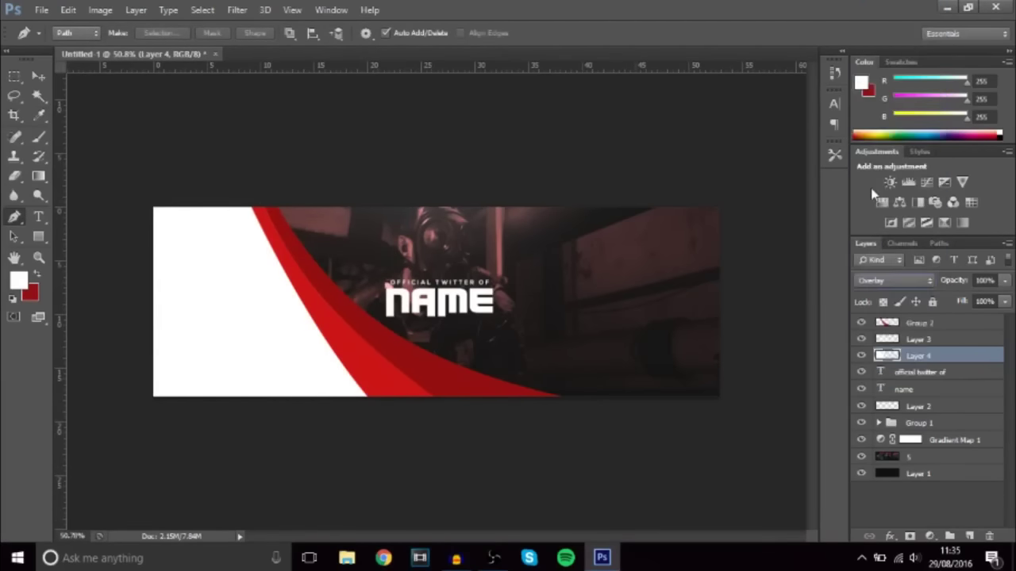
click(999, 280)
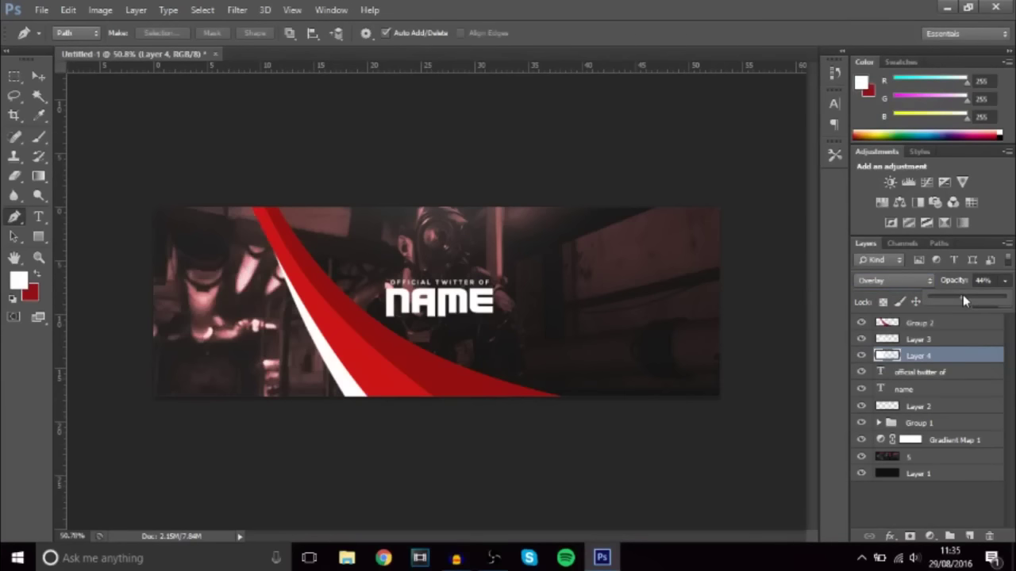
drag(963, 297, 982, 296)
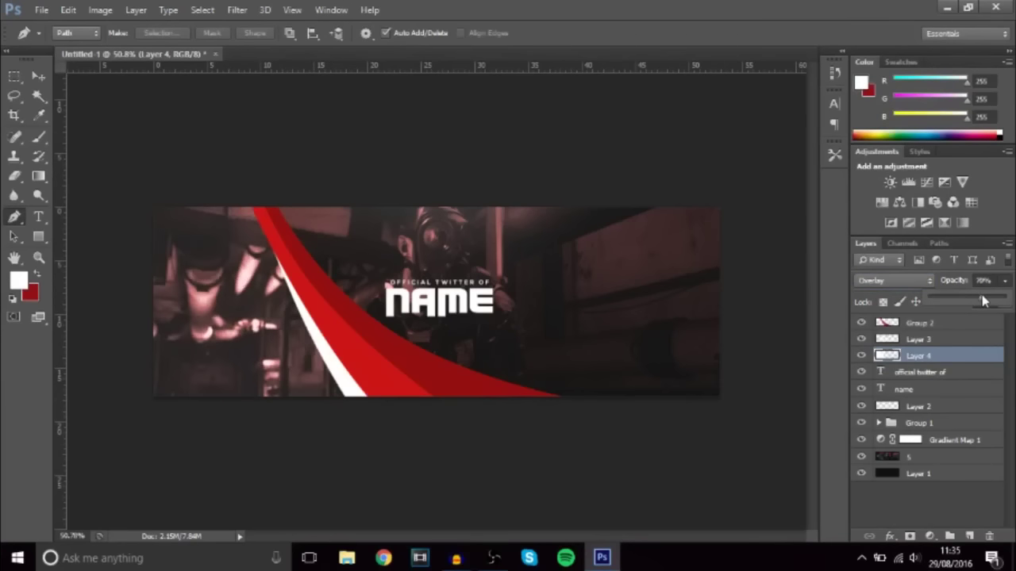
click(945, 327)
On a new layer above the combined swoosh, draw a closed Pen path with a slanted right edge around the banner's far left part
click(945, 325)
click(969, 537)
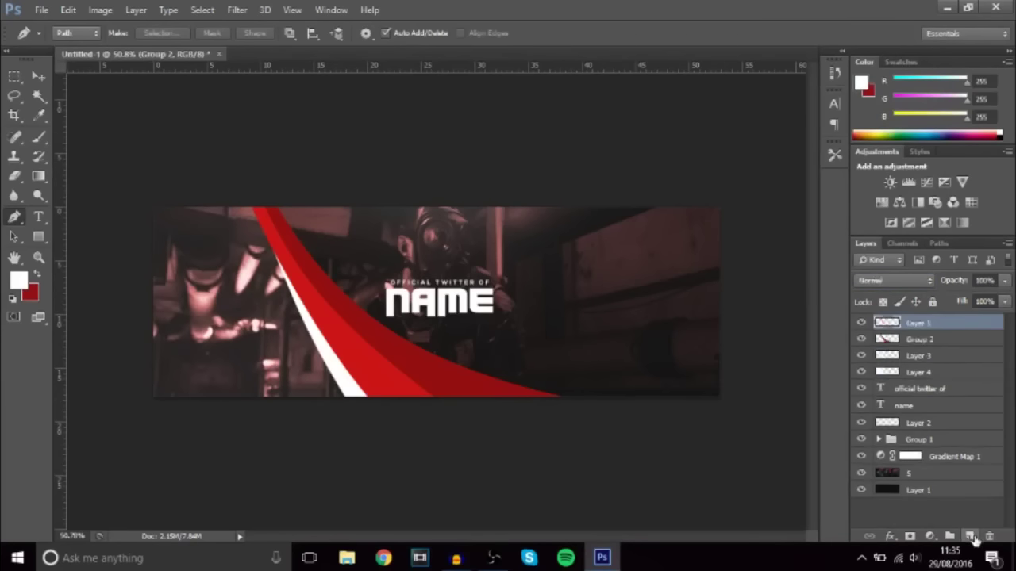
click(161, 190)
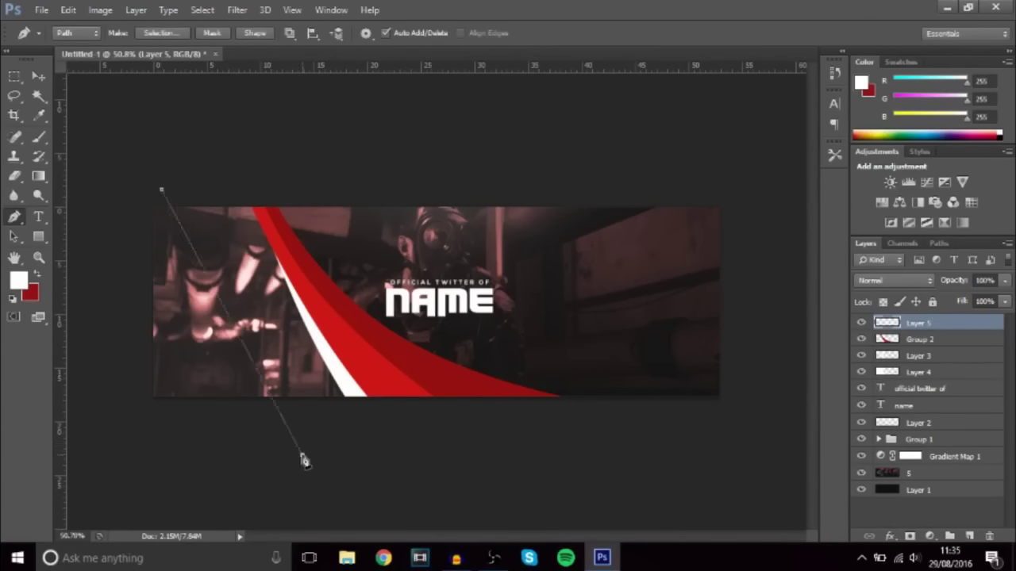
click(121, 427)
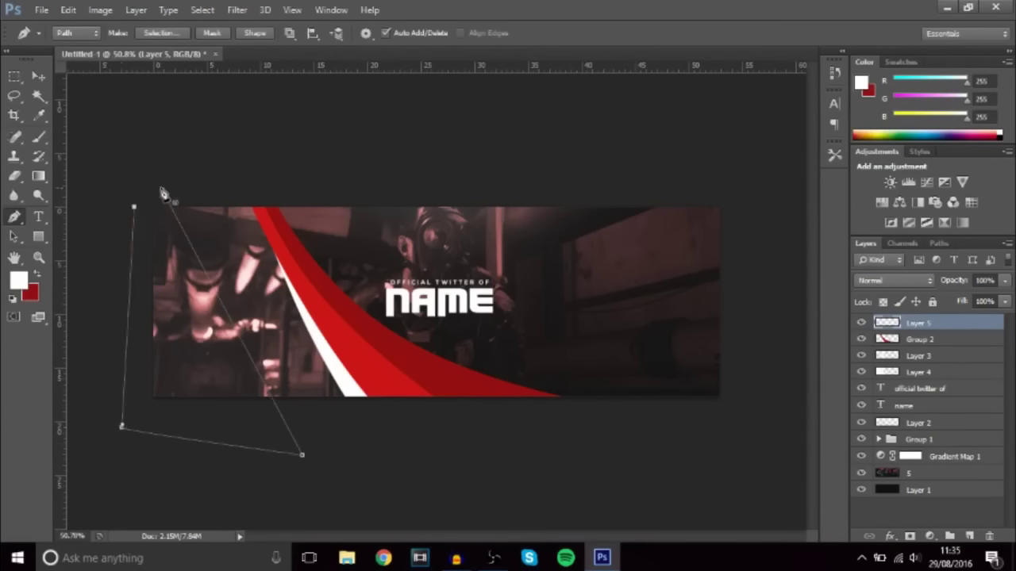
click(161, 190)
right_click(289, 400)
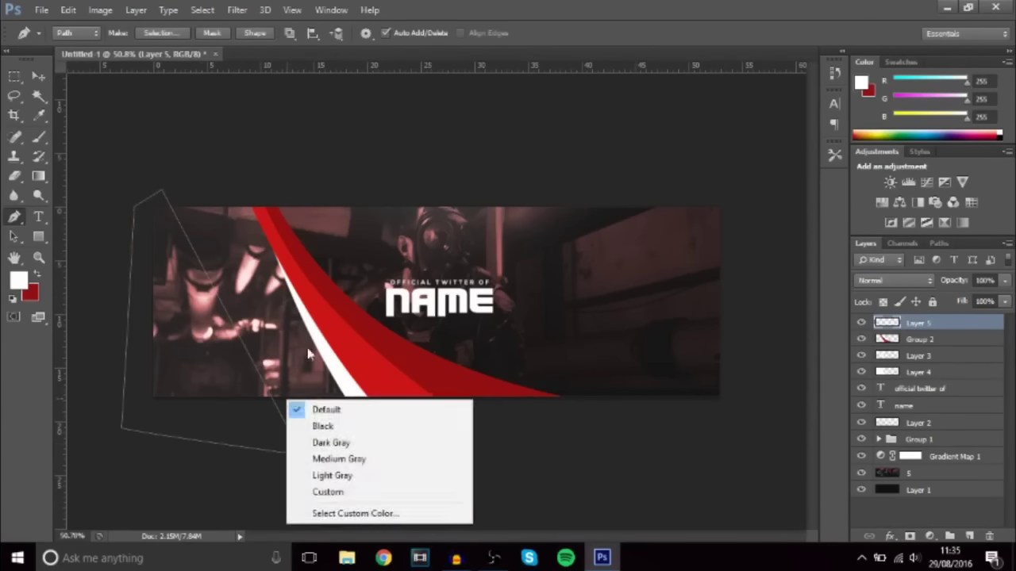
Fill the closed path over the banner's far left part with White
right_click(222, 349)
click(294, 295)
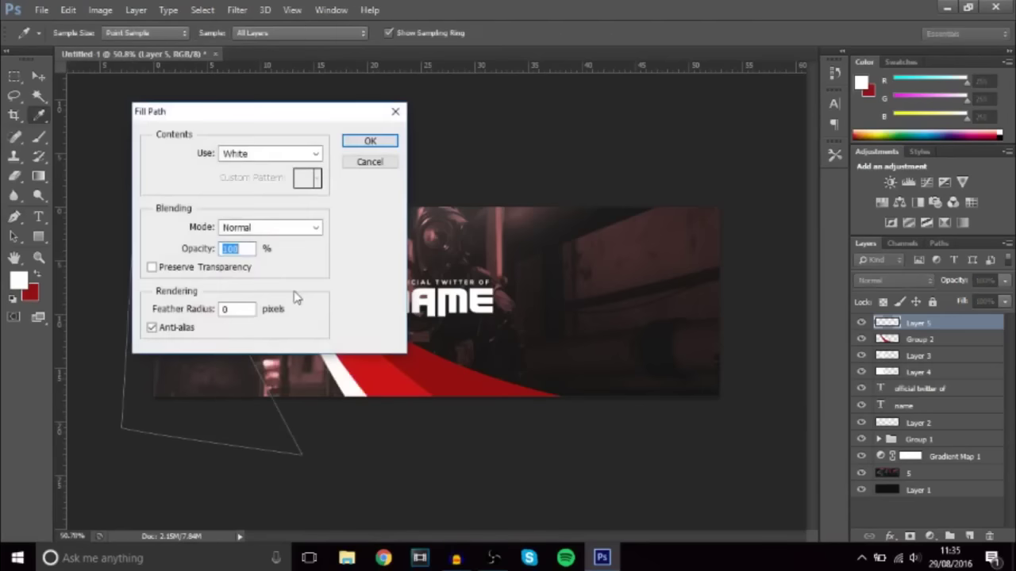
key(Return)
Set the white far-left shape layer's blending mode to Overlay and its opacity to 27%
click(895, 280)
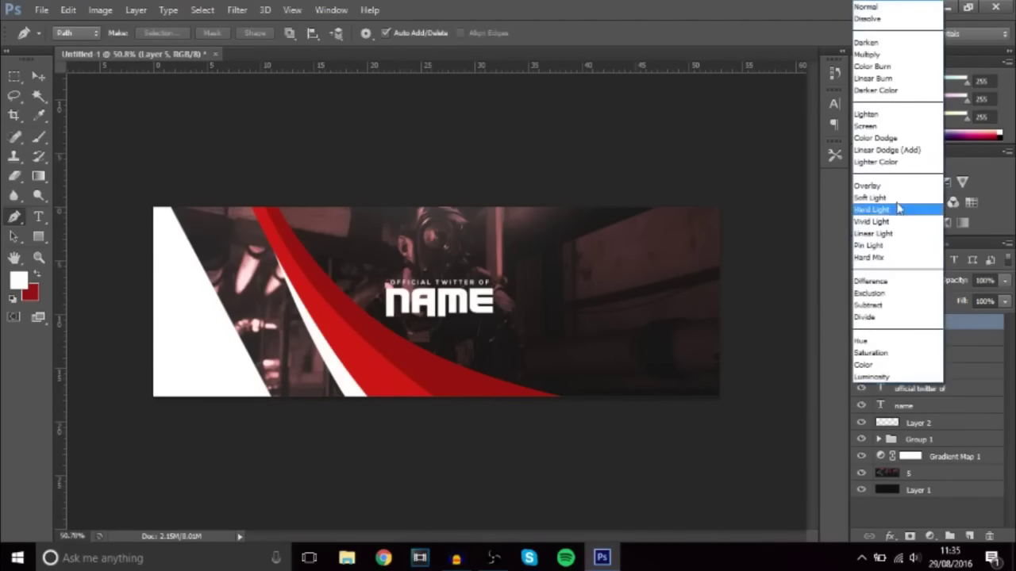
click(868, 186)
click(1005, 281)
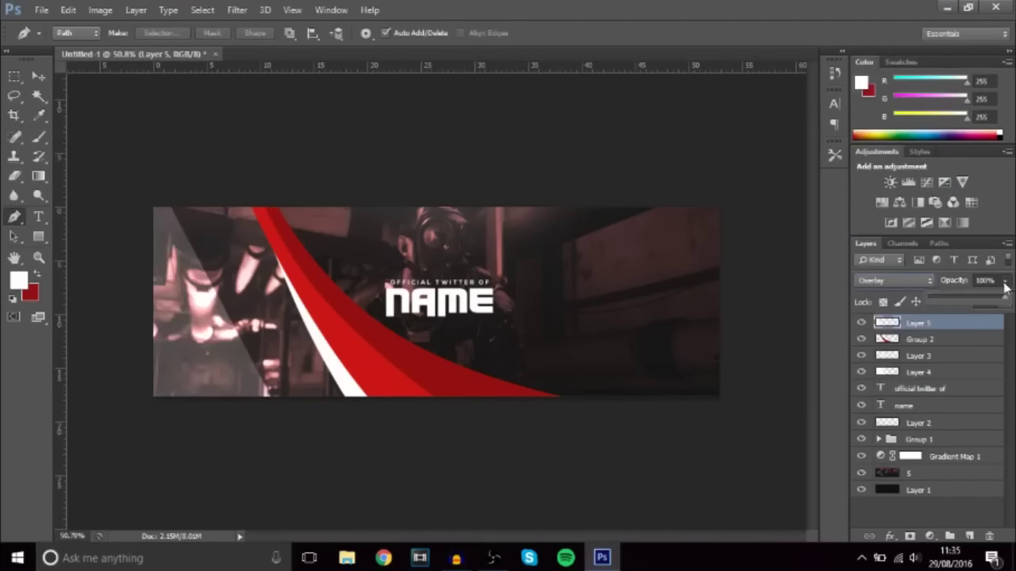
drag(968, 302, 954, 308)
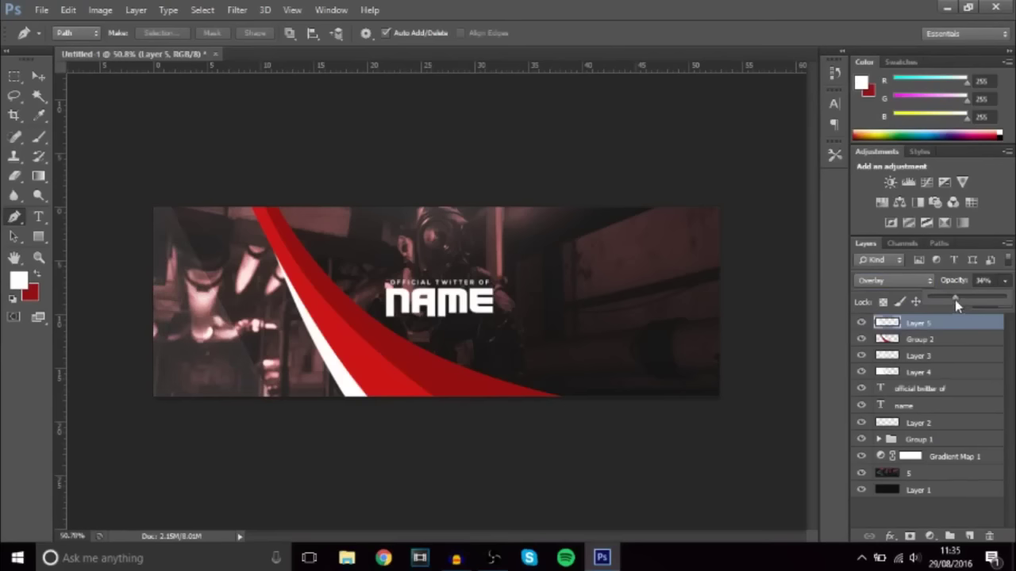
click(36, 78)
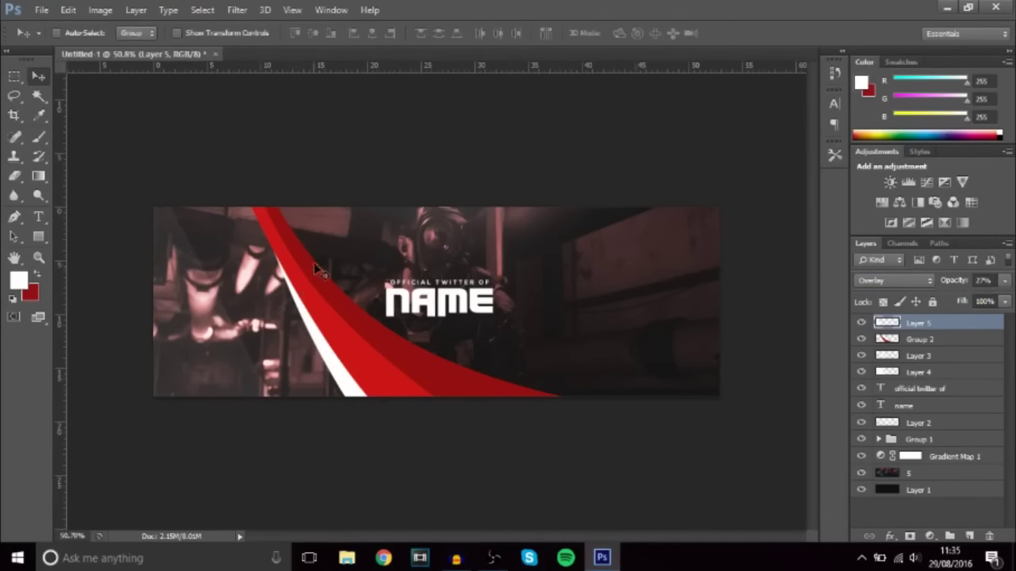
key(alt)
Add a new layer on top and set the Brush's foreground colour to bright red, RGB 246, 0, 0
click(969, 536)
click(38, 136)
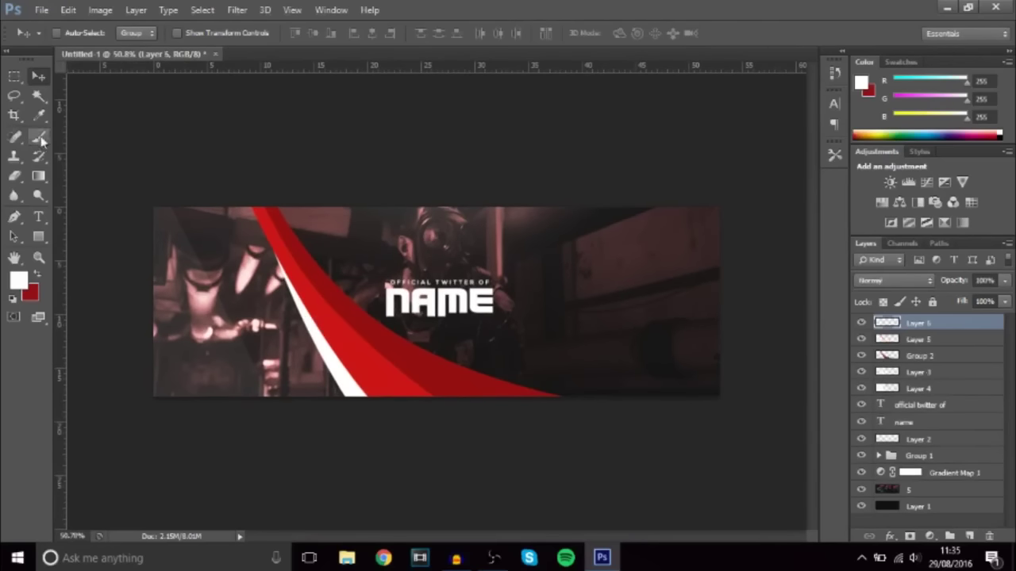
click(19, 283)
drag(627, 283, 724, 213)
click(850, 197)
Paint soft red glow spots along the red swoosh, using a very large brush first and smaller brush sizes for its upper and middle parts
drag(508, 334, 370, 337)
mouse_move(495, 404)
mouse_down()
mouse_move(491, 371)
mouse_move(508, 371)
mouse_up()
mouse_move(431, 375)
mouse_down()
mouse_move(476, 373)
mouse_move(464, 375)
mouse_up()
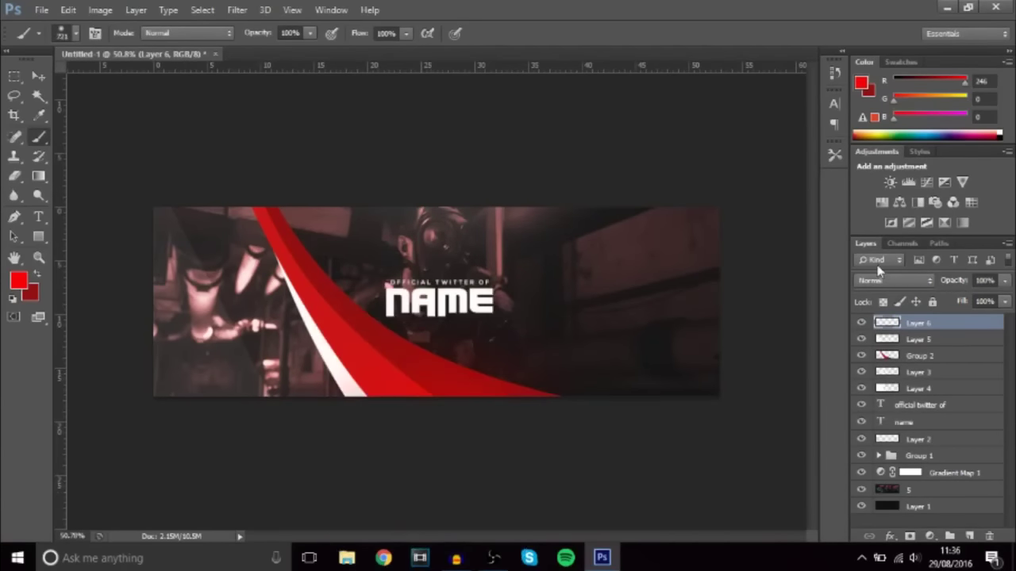
drag(472, 240, 432, 255)
drag(261, 212, 263, 205)
drag(318, 283, 309, 280)
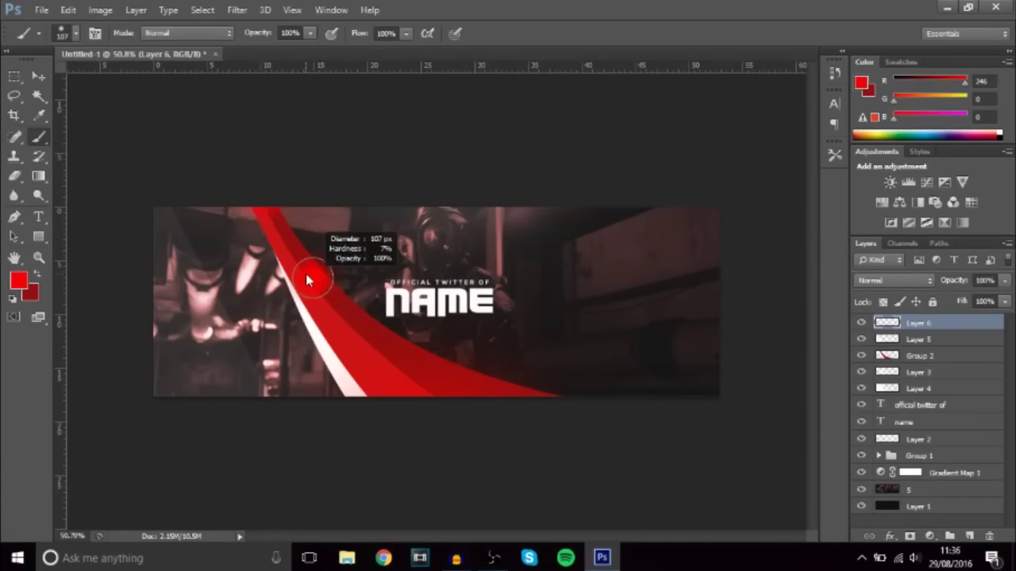
click(298, 268)
mouse_move(341, 317)
mouse_down()
mouse_move(348, 313)
mouse_move(343, 323)
mouse_move(362, 338)
mouse_up()
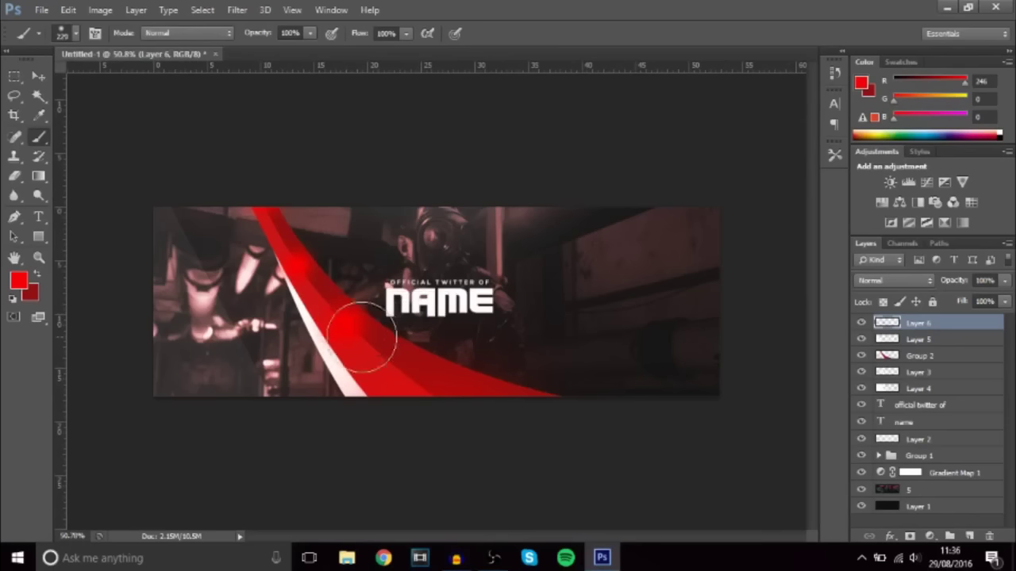
Set the red glow layer's blending mode to Color Dodge and its opacity to 42%
click(895, 280)
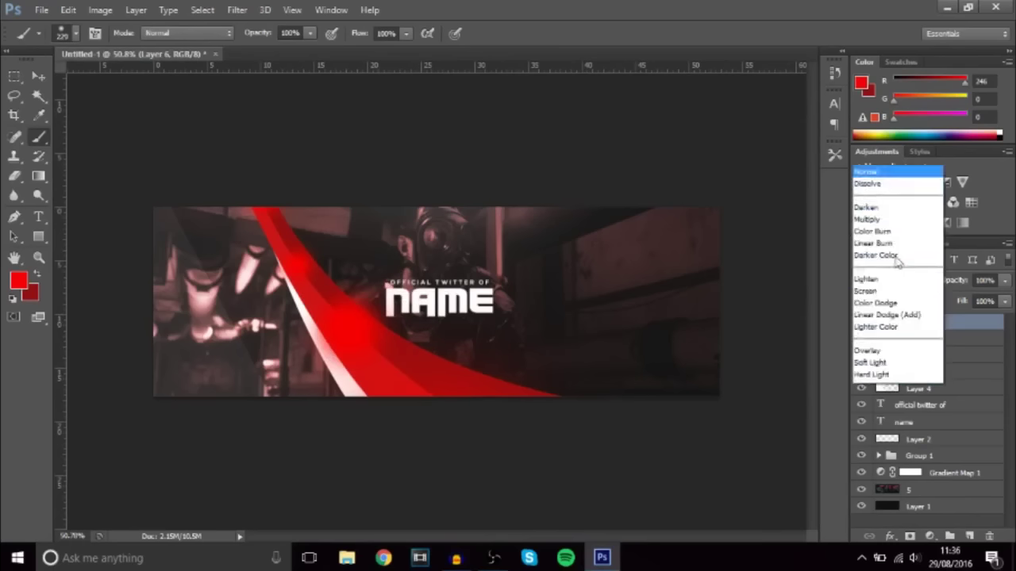
click(901, 137)
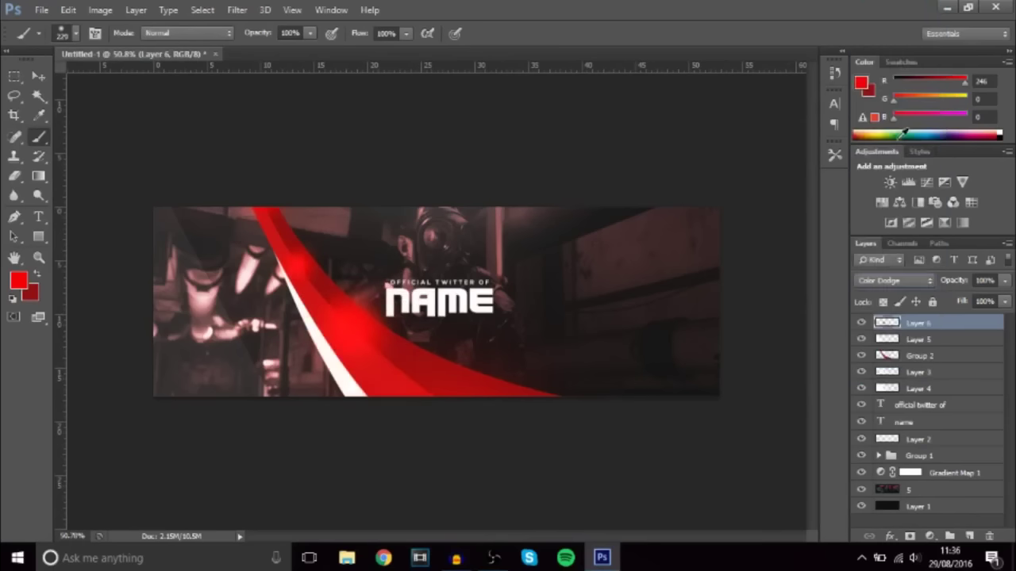
click(1005, 303)
click(962, 302)
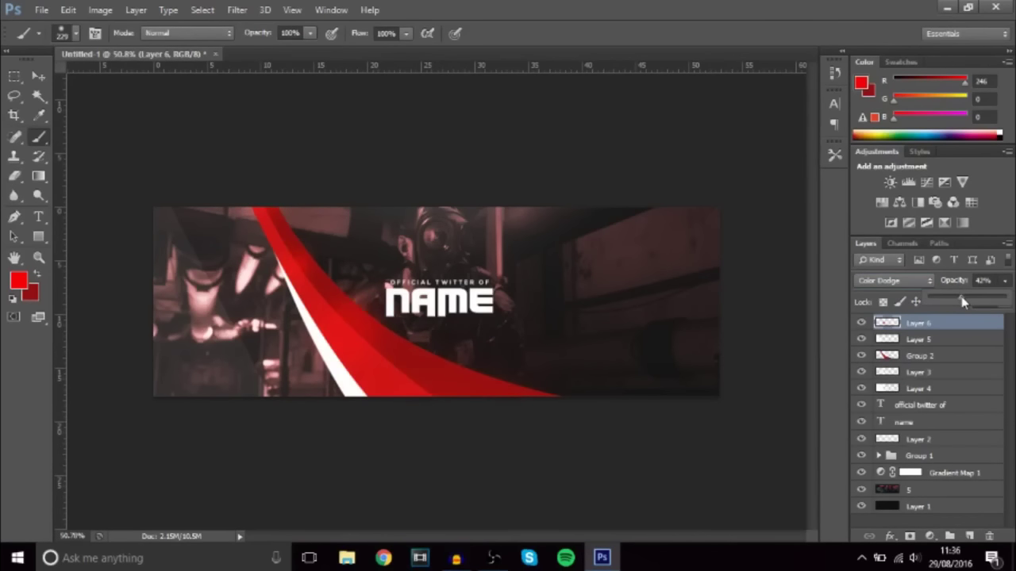
click(969, 536)
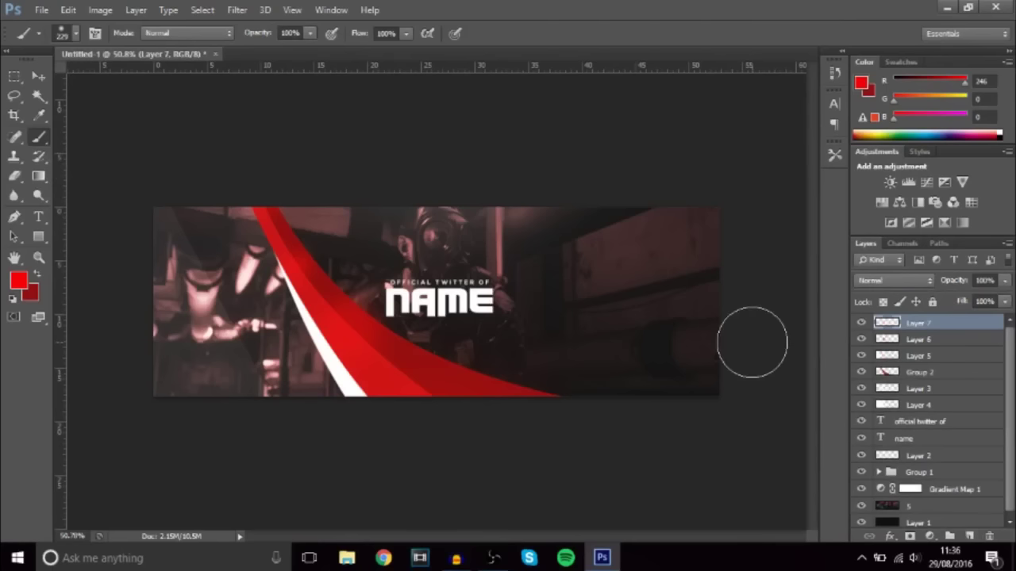
key(ctrl+z)
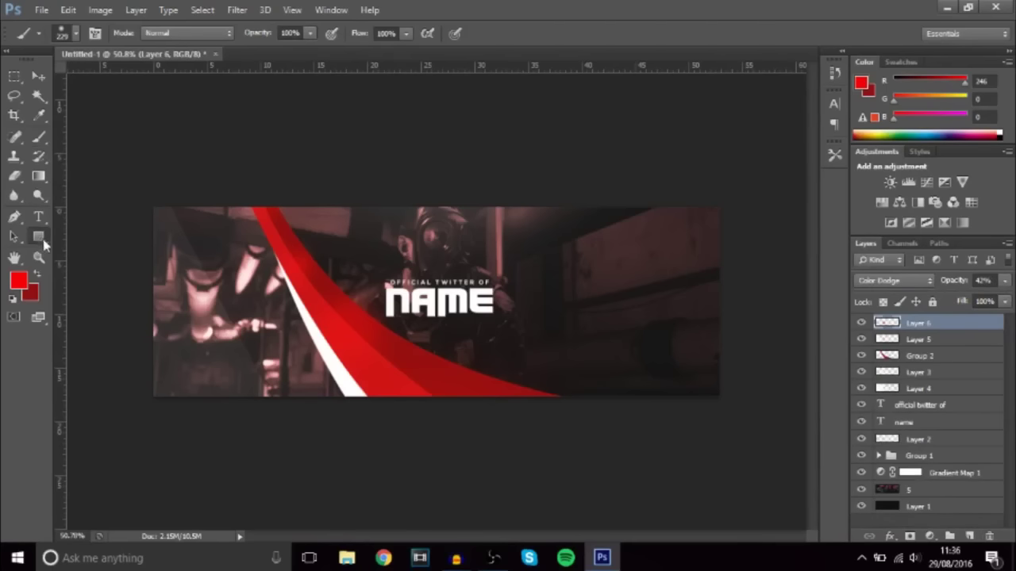
Set the foreground colour to ffffff and draw a rectangle about 1602 by 76 px overlapping the banner's full lower edge
click(38, 115)
click(18, 280)
text(ffffff)
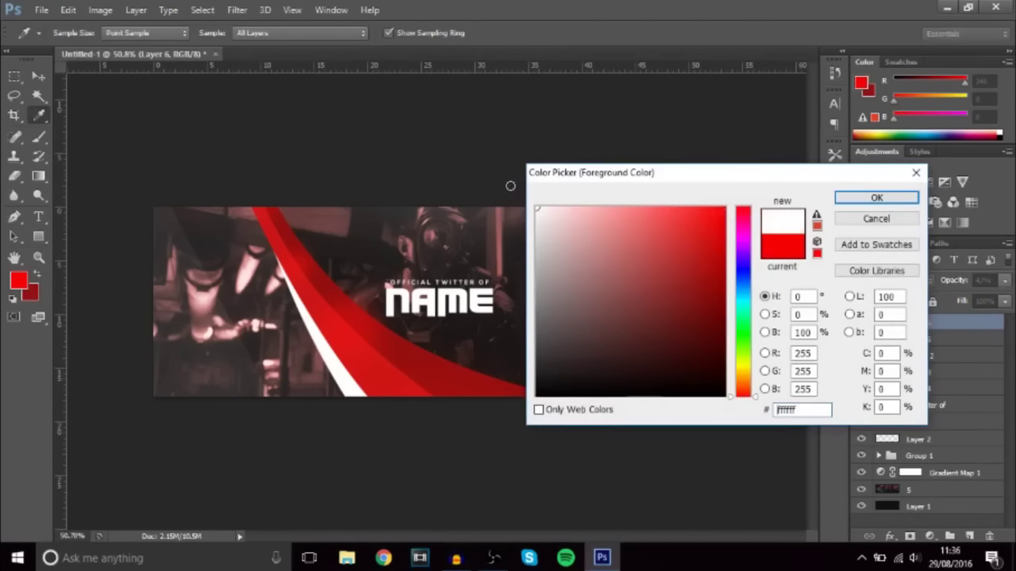
click(876, 198)
key(u)
drag(138, 416, 746, 389)
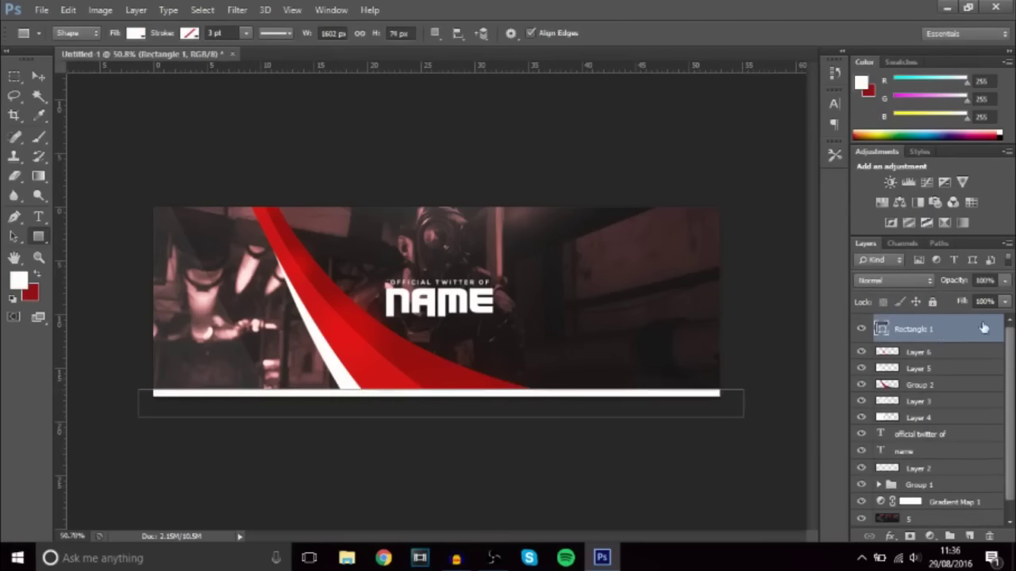
Rasterize the white rectangle layer along the lower edge and set its blending mode to Overlay
right_click(984, 328)
click(789, 195)
click(894, 281)
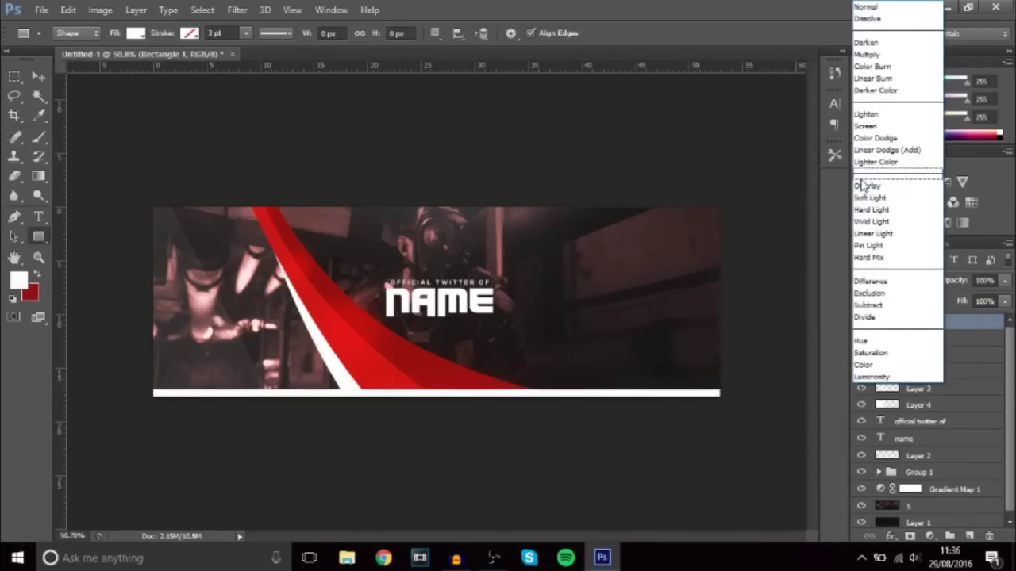
key(Escape)
click(897, 280)
click(873, 185)
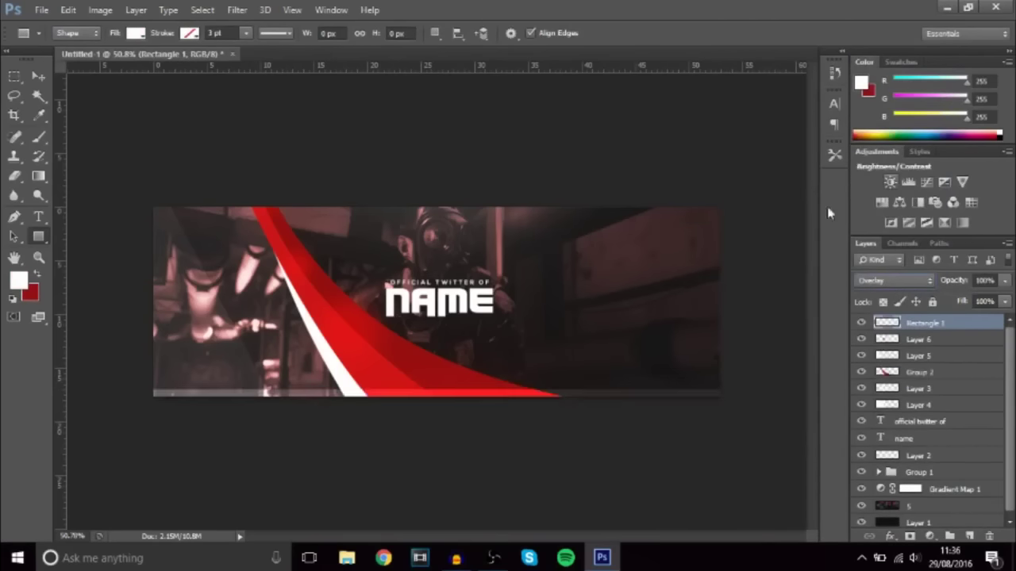
Partly erase the overlay strip near the swoosh's lower tip with a large soft Eraser and set the strip layer's opacity to 69%
key(e)
drag(227, 306, 302, 313)
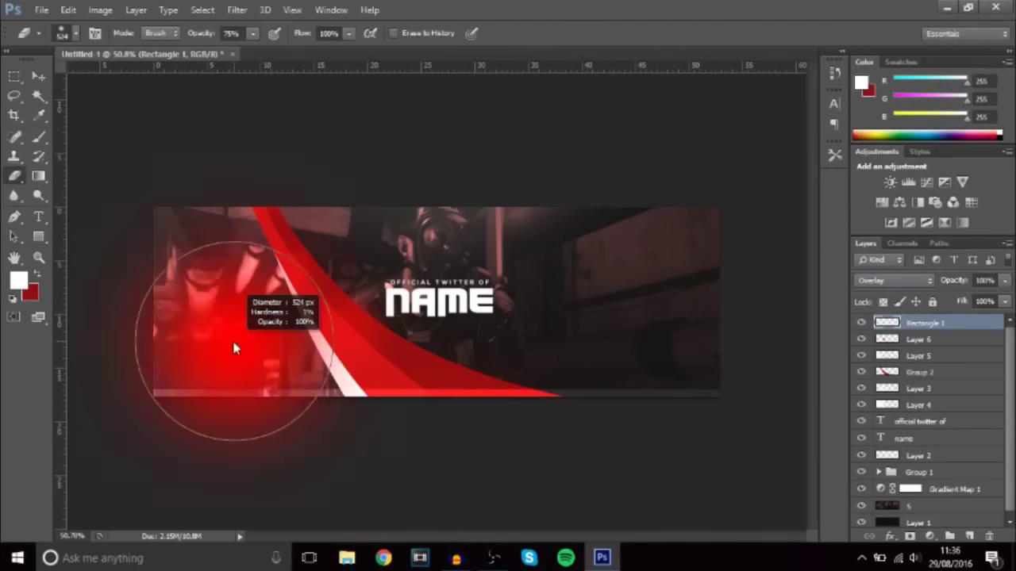
mouse_move(153, 388)
mouse_down()
mouse_move(335, 381)
mouse_move(351, 419)
mouse_move(364, 389)
mouse_move(563, 410)
mouse_up()
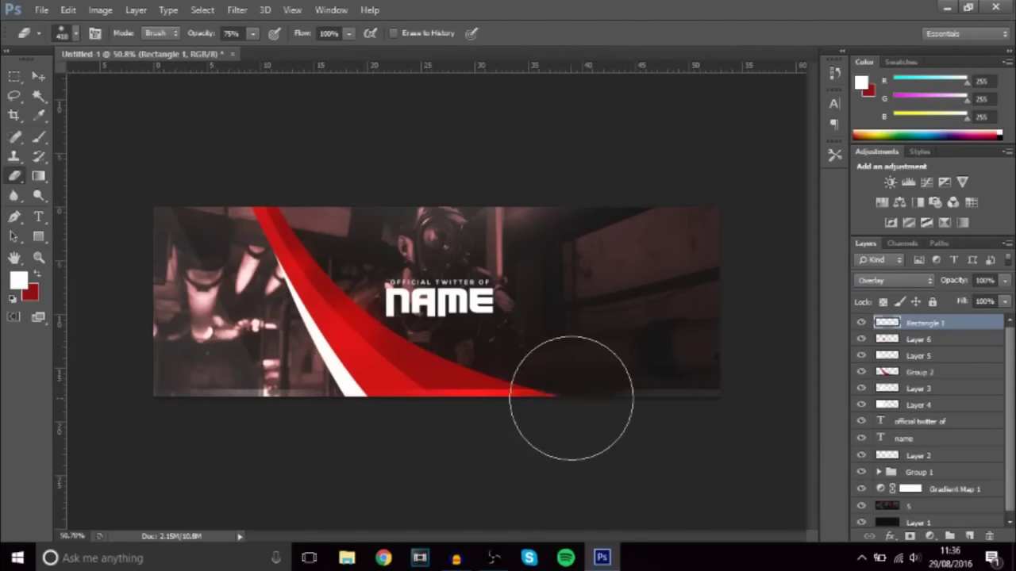
drag(1005, 281, 982, 301)
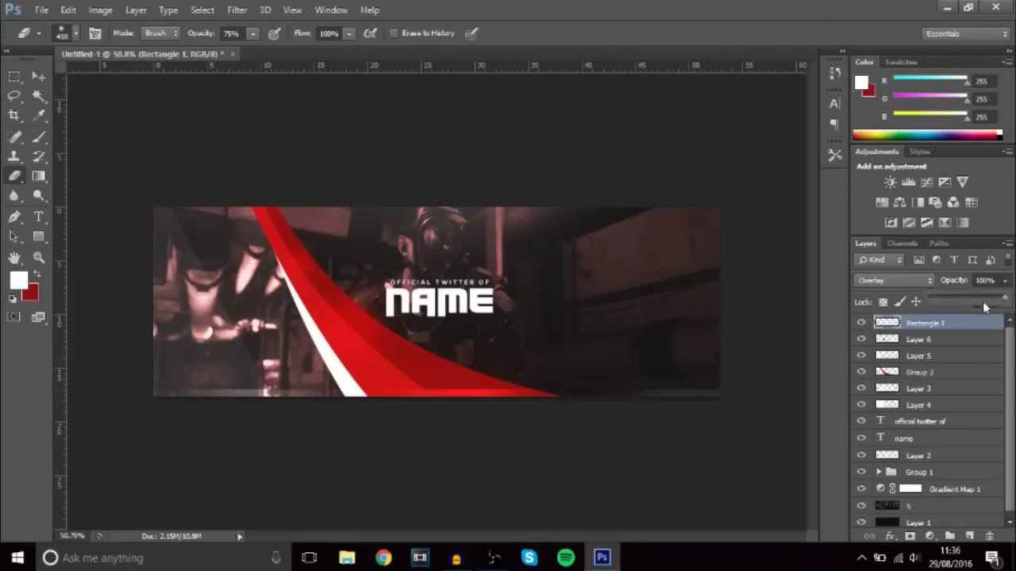
click(39, 76)
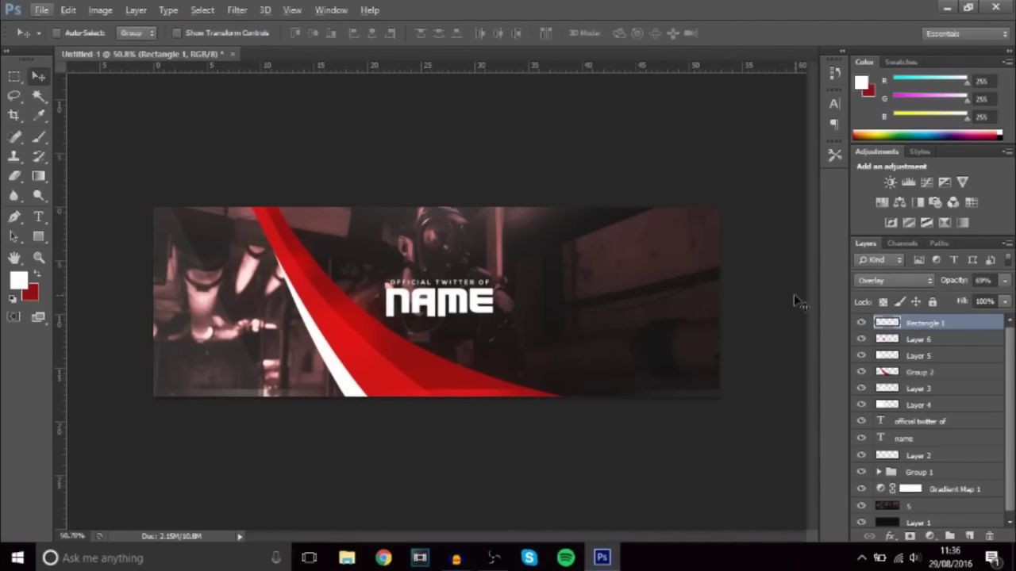
Add a Brightness/Contrast adjustment layer above all layers with brightness 11 and contrast 14
click(889, 183)
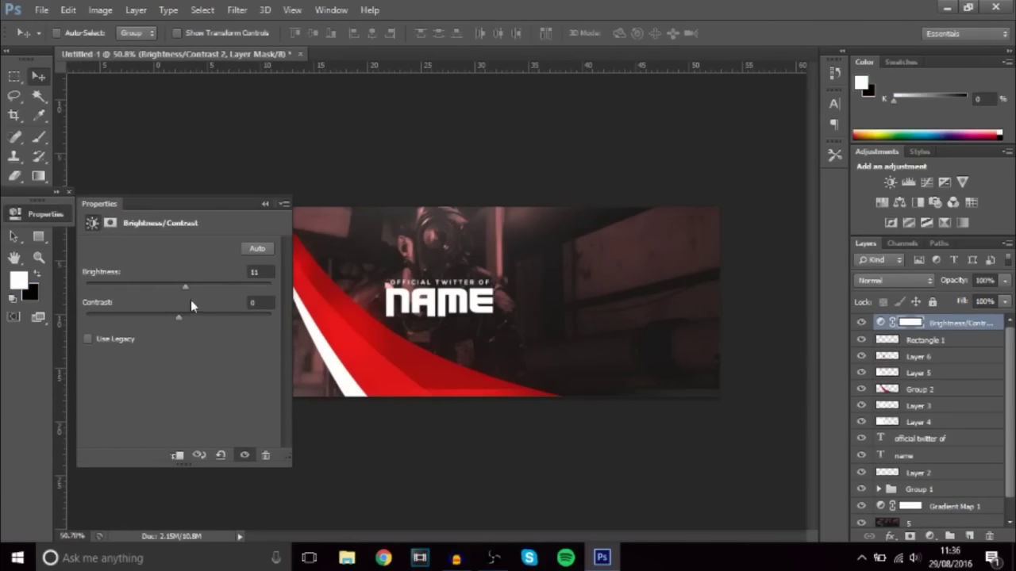
click(191, 316)
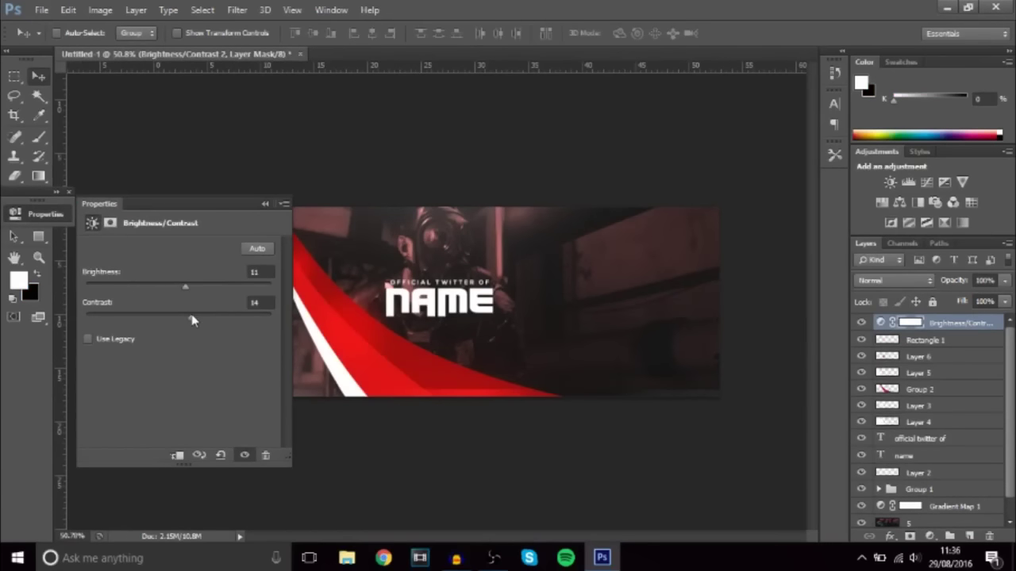
click(266, 205)
click(908, 183)
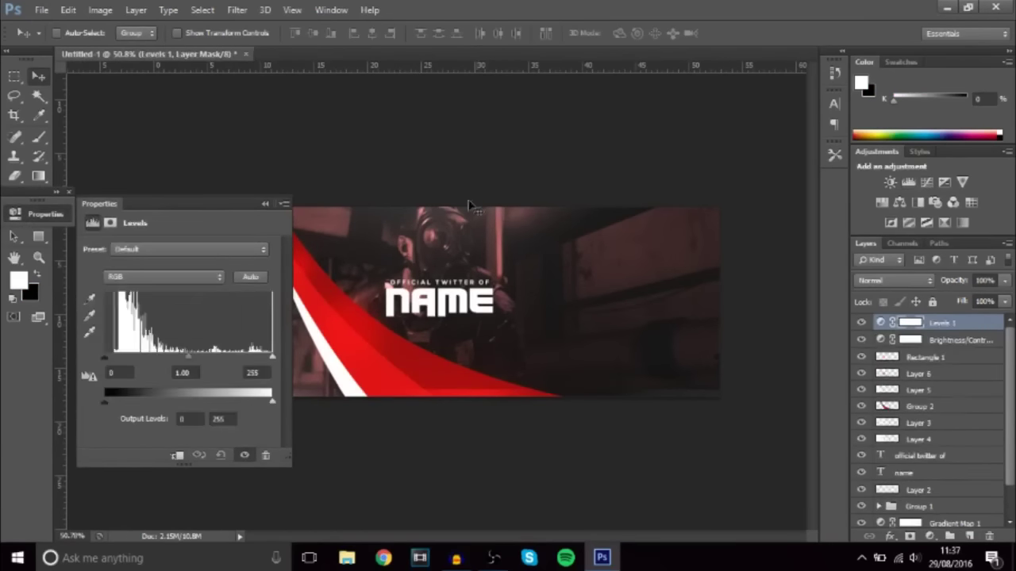
click(265, 204)
key(ctrl+z)
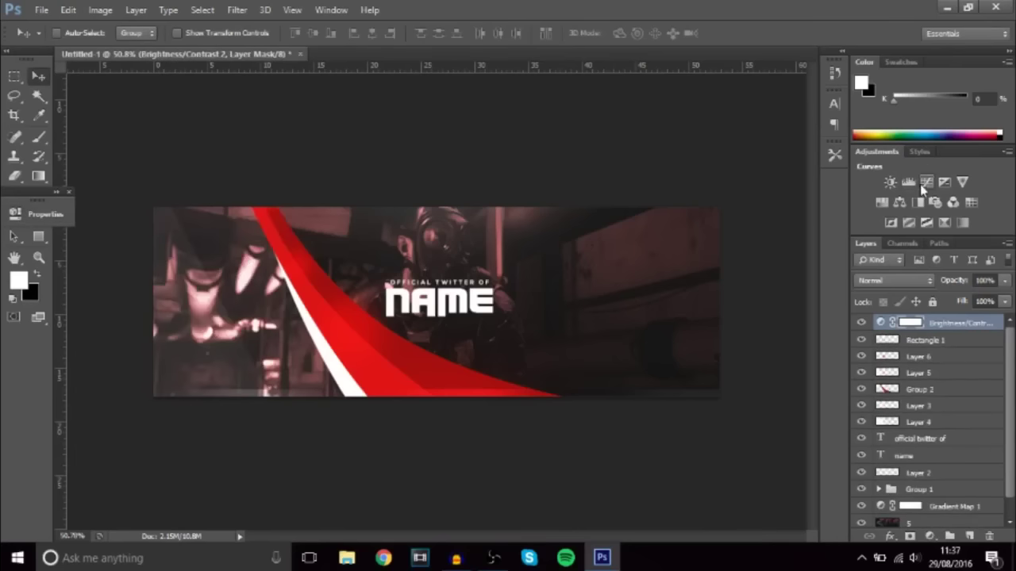
Add a Curves adjustment layer with a slight S-curve that raises the highlights and lowers the shadows
click(925, 184)
click(226, 318)
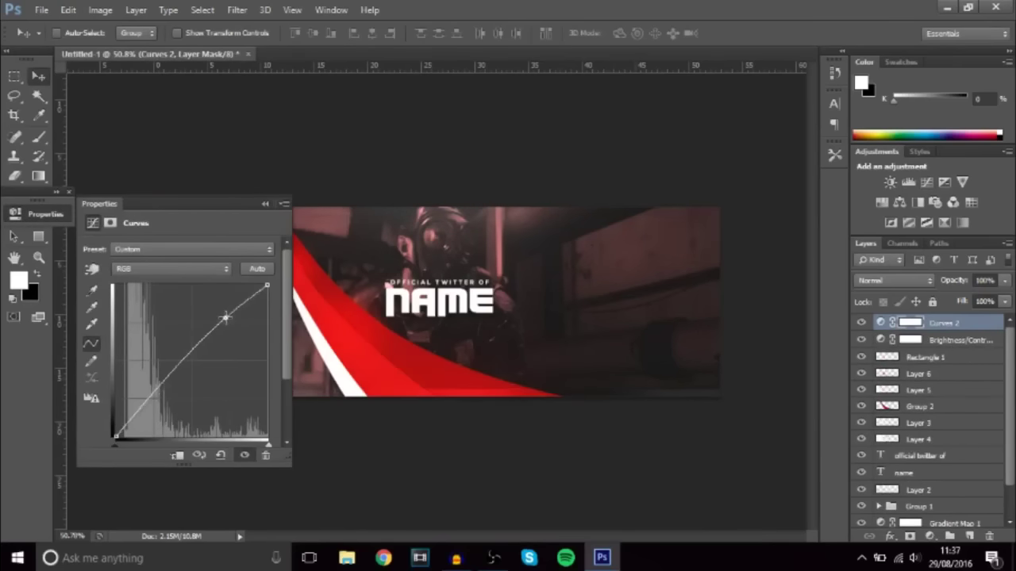
drag(156, 396, 155, 397)
click(265, 204)
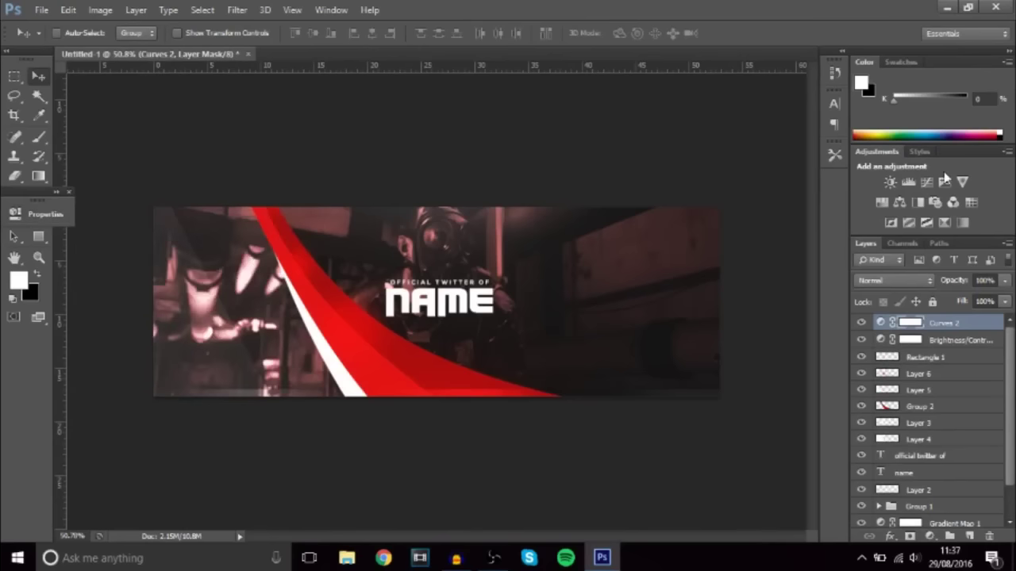
Add an Exposure adjustment layer with exposure +0.32 and offset +0.0040
click(944, 183)
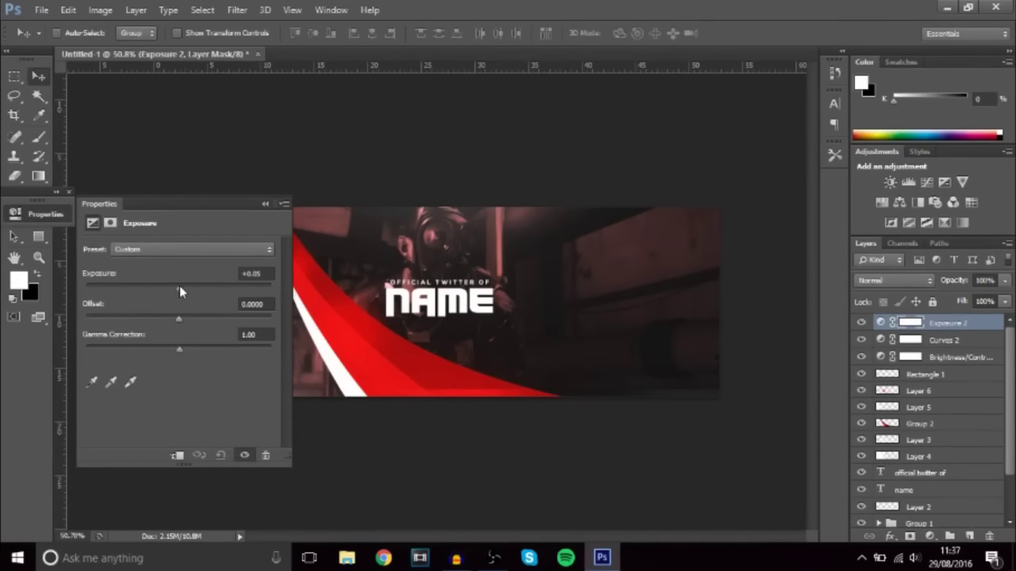
drag(179, 289, 183, 292)
click(179, 319)
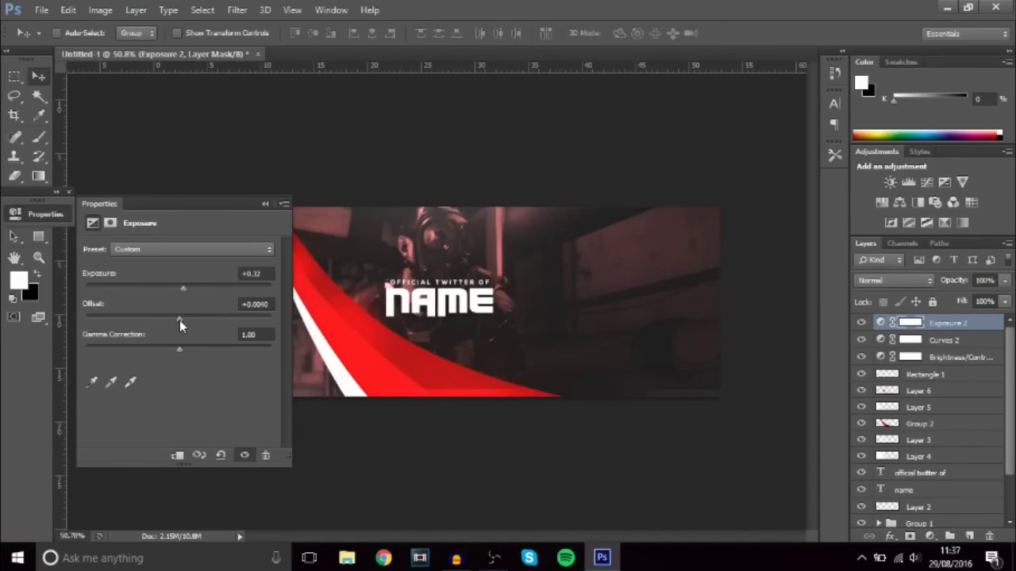
click(265, 204)
Add a Photo Filter adjustment layer using the custom red colour ec0000
click(935, 203)
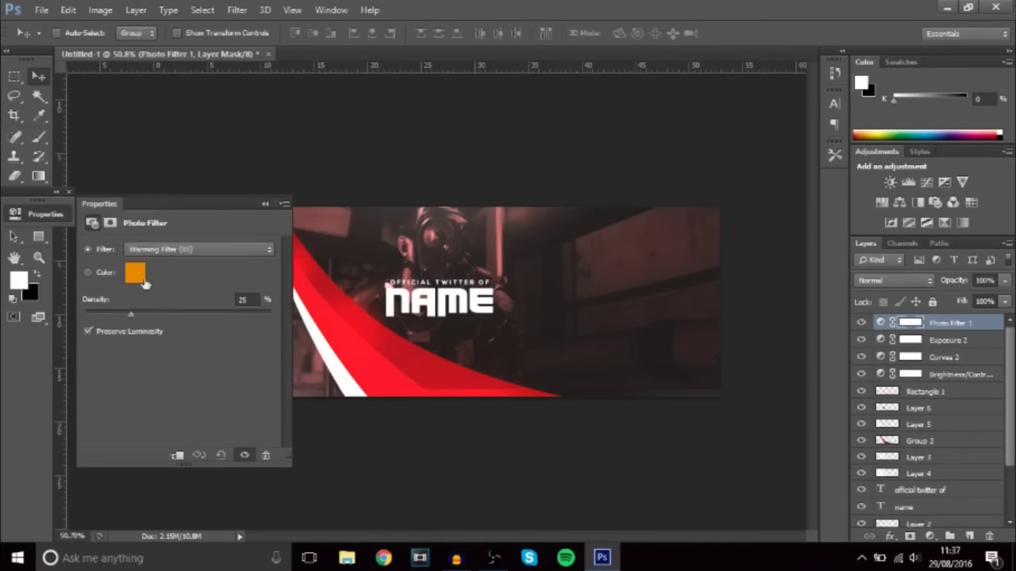
click(134, 272)
click(744, 209)
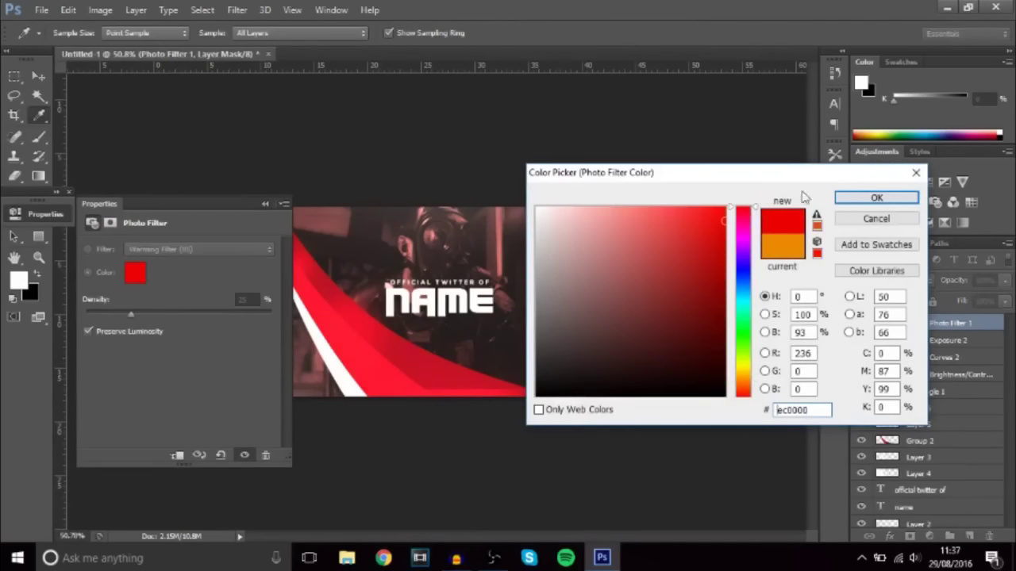
click(907, 197)
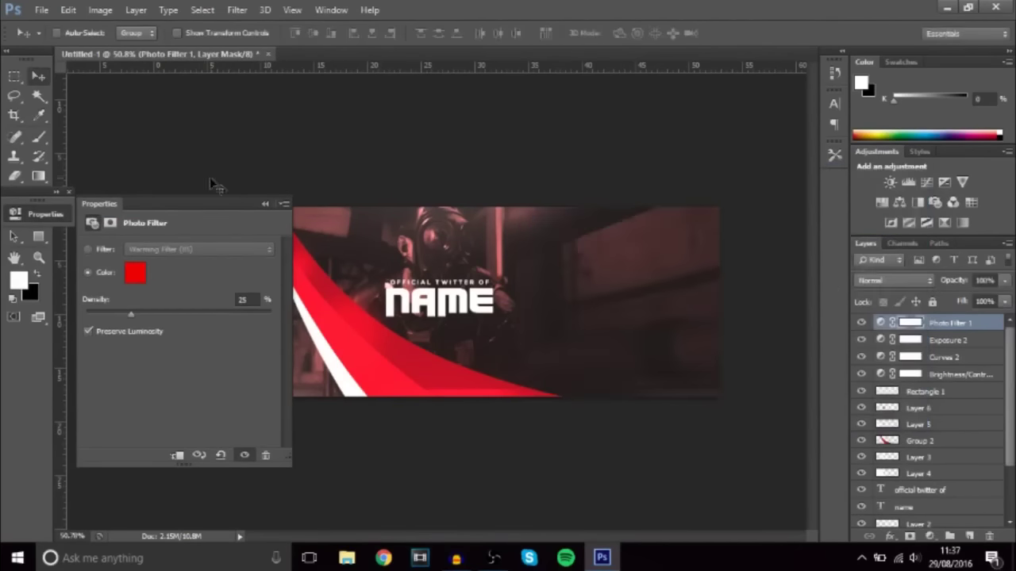
click(265, 205)
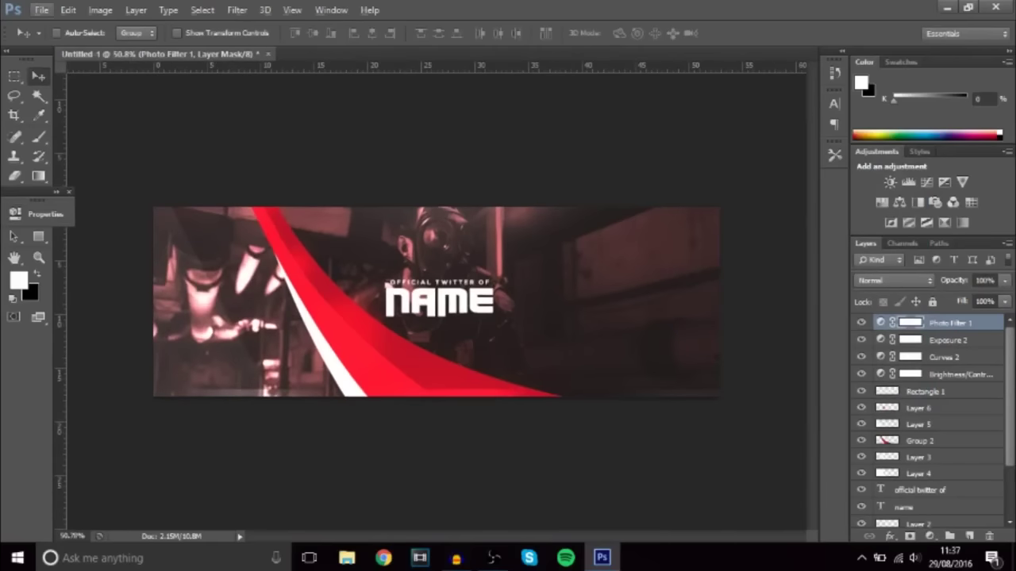
On a new top layer, paint a soft white glow over the banner's upper centre with a brush of about 1040 px
click(969, 536)
click(39, 137)
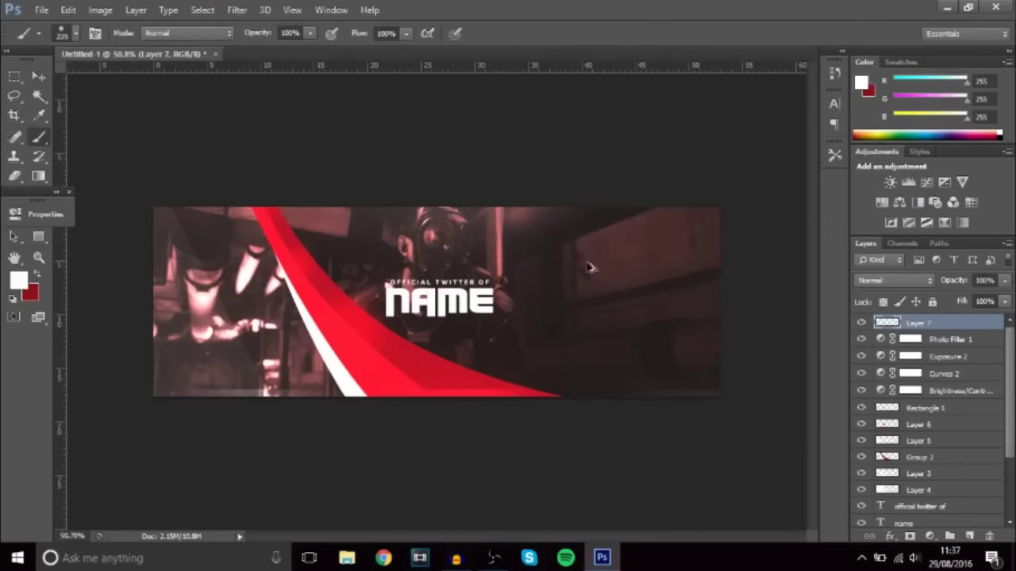
drag(588, 262, 683, 273)
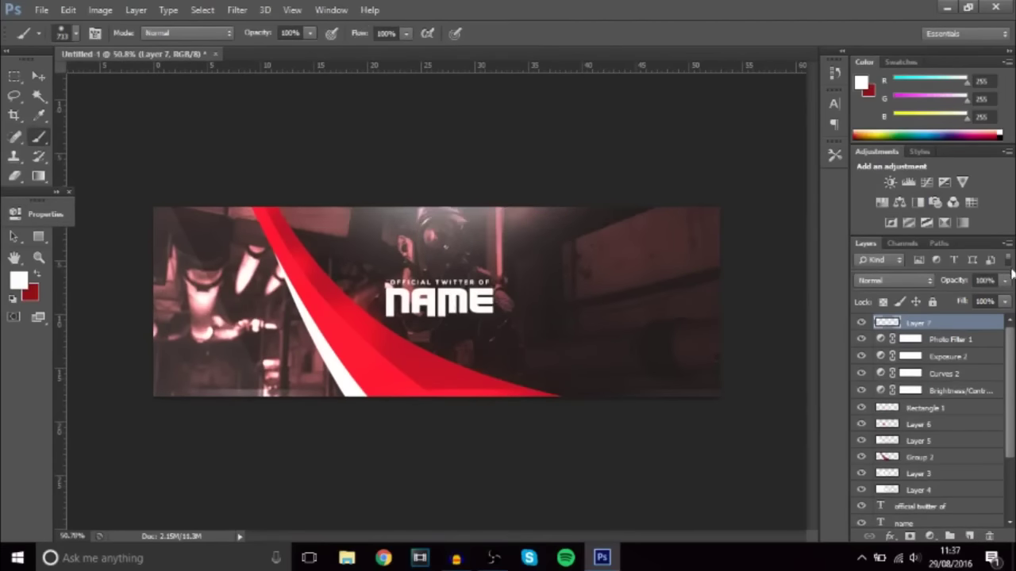
drag(397, 270, 508, 283)
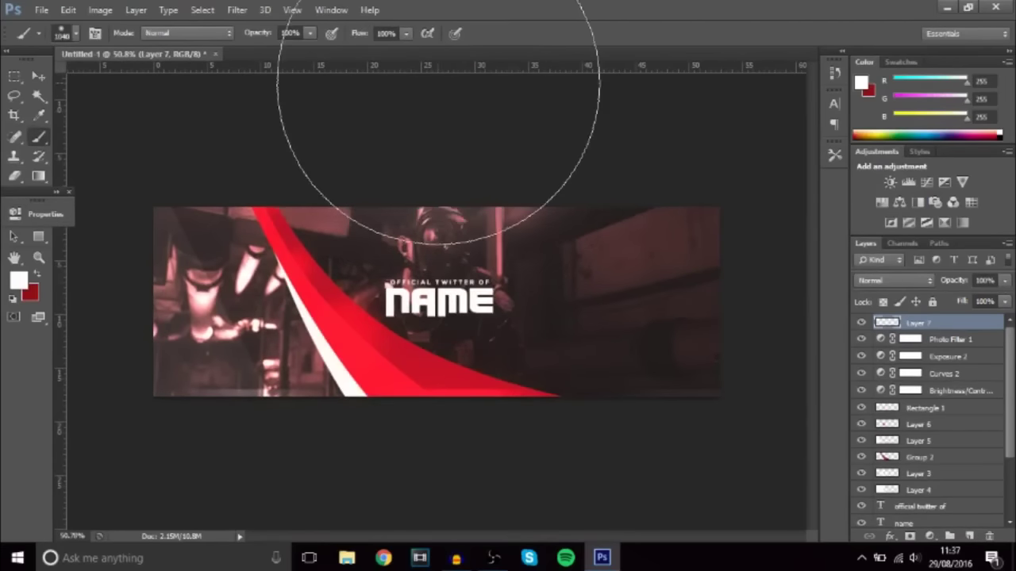
Set the white glow layer's opacity to 33% and close the collapsed adjustment properties
click(1003, 281)
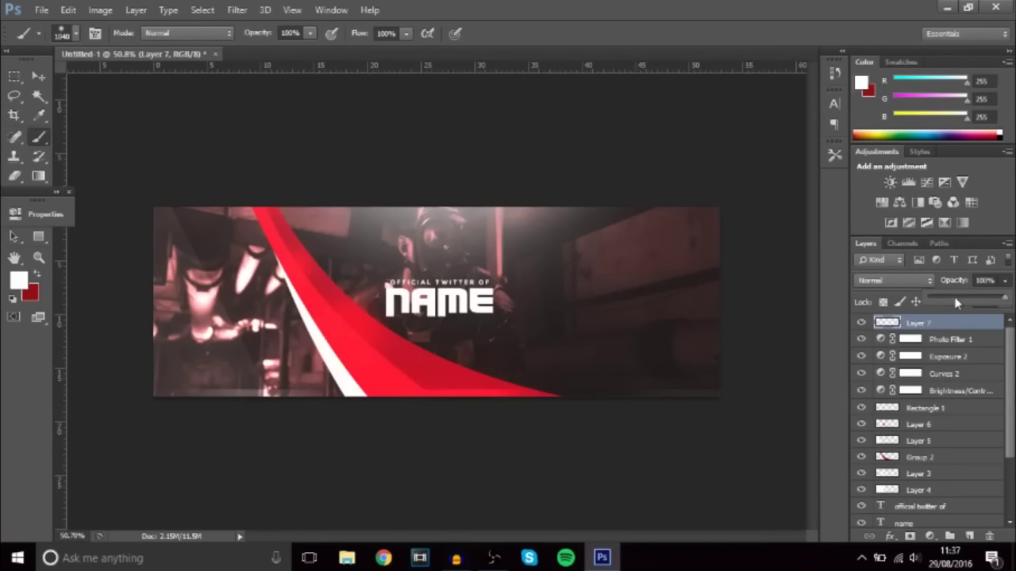
drag(957, 302, 938, 302)
click(38, 77)
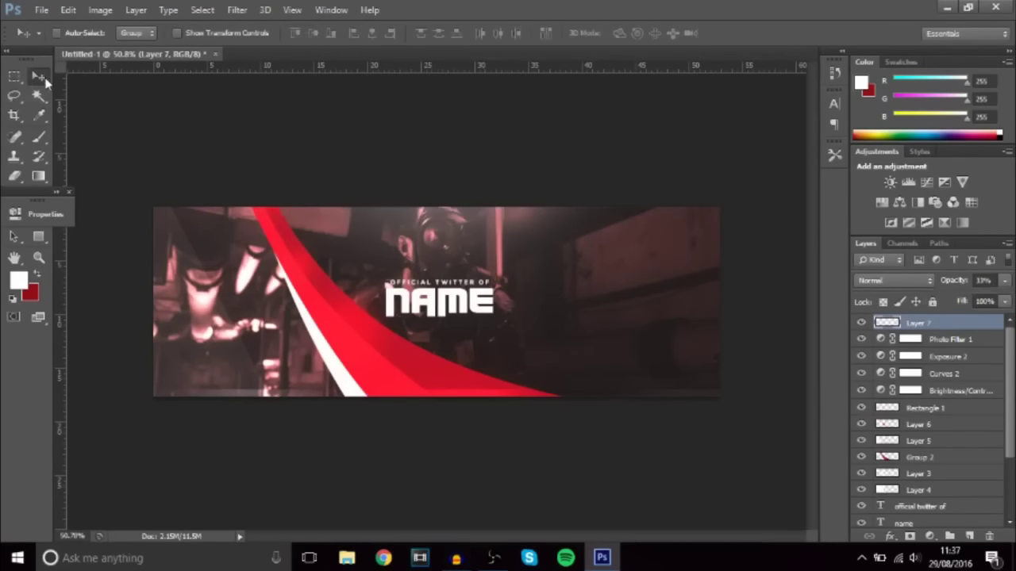
key(ctrl+semicolon)
key(ctrl+semicolon)
click(70, 191)
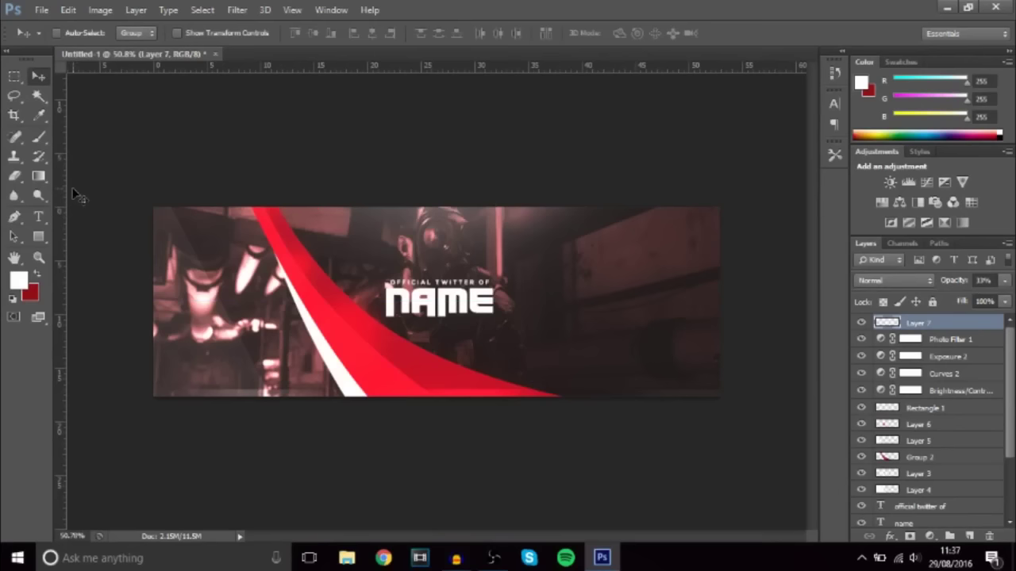